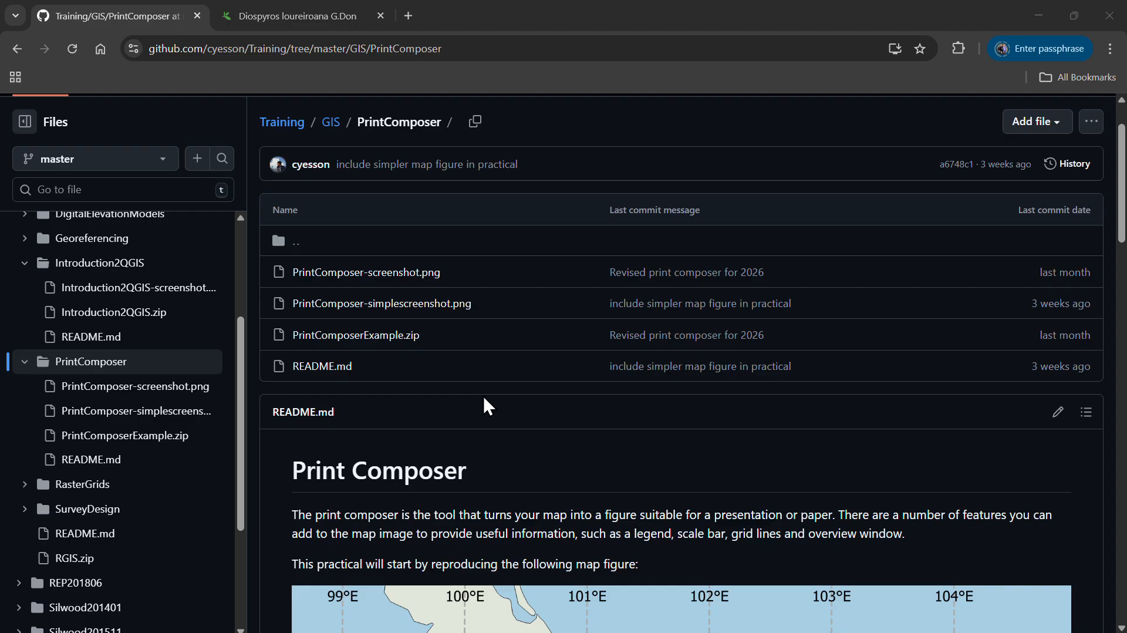
Review the example map figures shown in the Print Composer practical's README
{"action": "scroll", "coordinate": [483, 394], "scroll_direction": "up", "scroll_amount": 2}
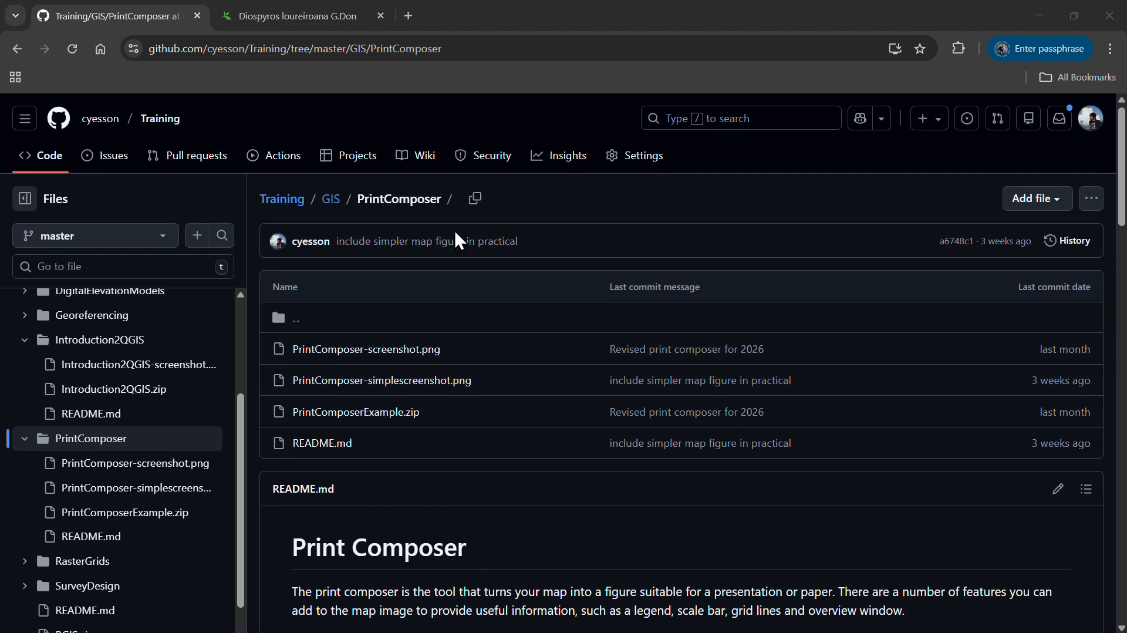
{"action": "scroll", "coordinate": [495, 284], "scroll_direction": "down", "scroll_amount": 10}
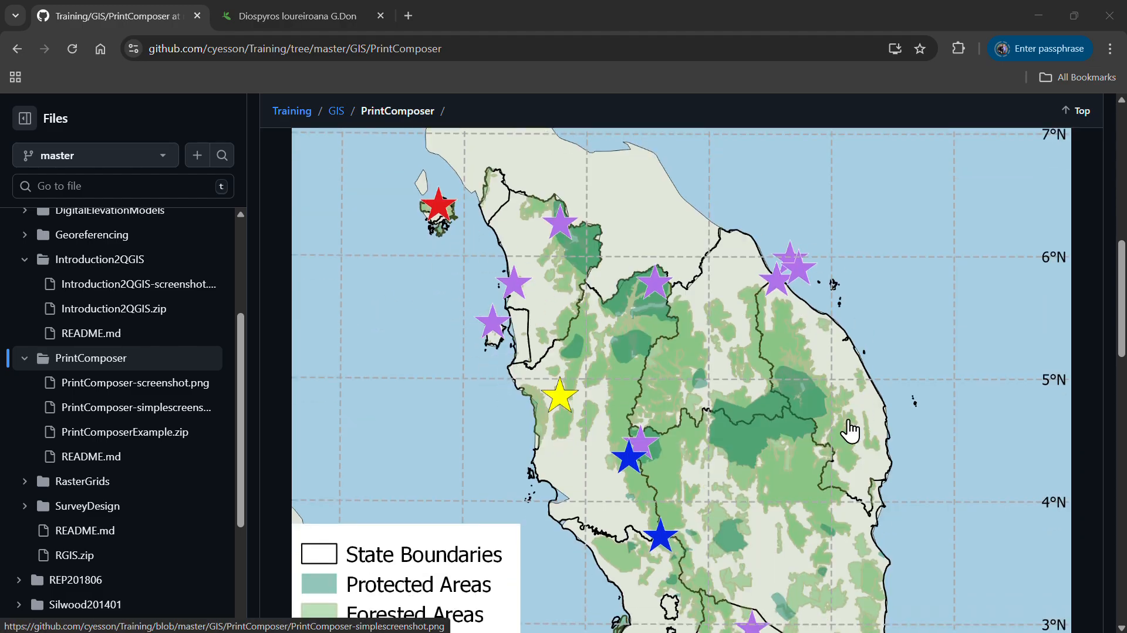
{"action": "scroll", "coordinate": [828, 397], "scroll_direction": "down", "scroll_amount": 10}
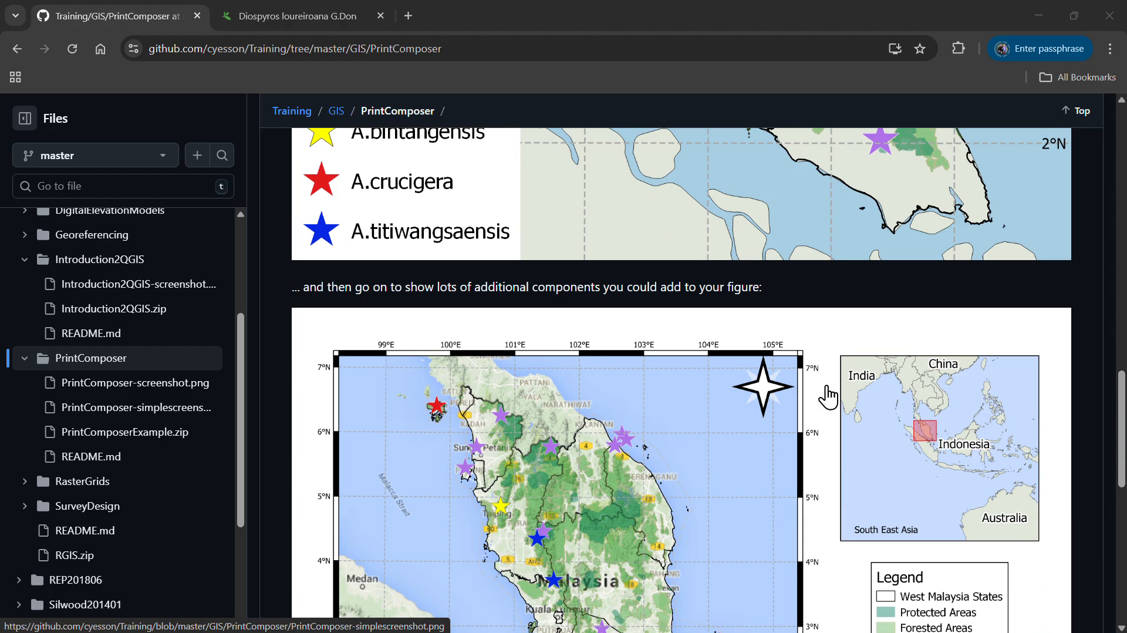
{"action": "scroll", "coordinate": [828, 397], "scroll_direction": "down", "scroll_amount": 4}
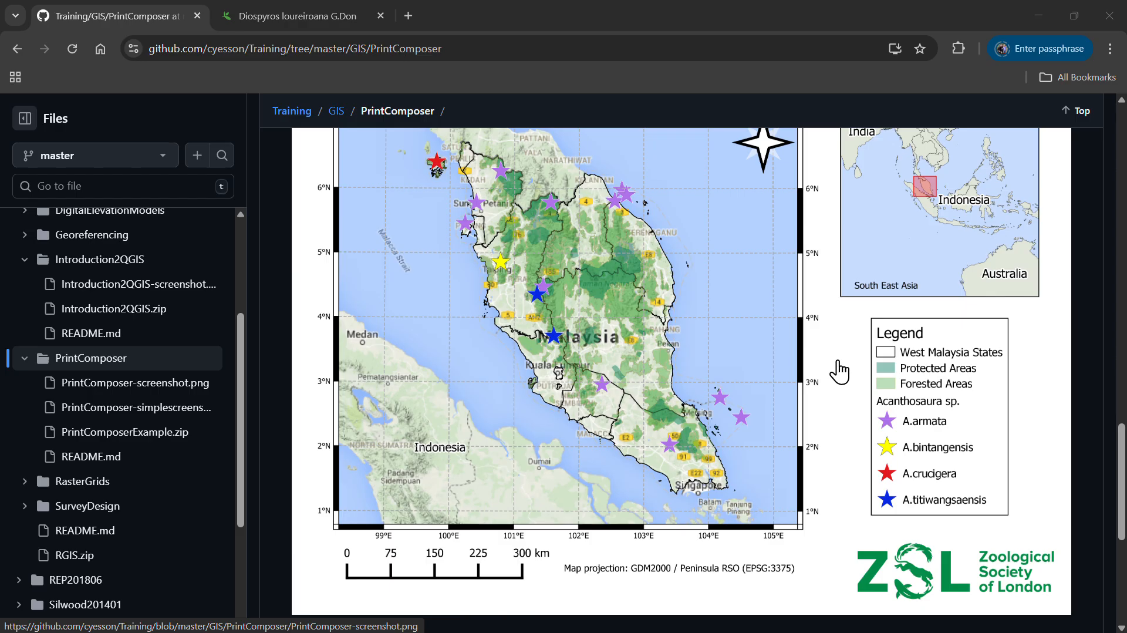
{"action": "scroll", "coordinate": [840, 373], "scroll_direction": "up", "scroll_amount": 3}
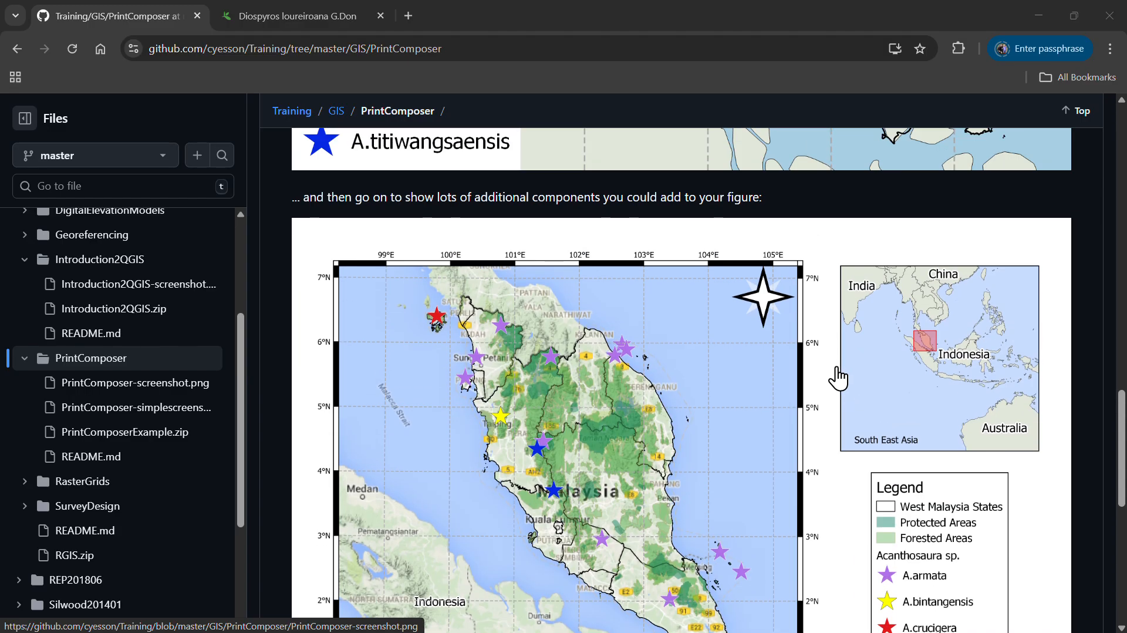
{"action": "scroll", "coordinate": [834, 382], "scroll_direction": "up", "scroll_amount": 2}
{"action": "scroll", "coordinate": [833, 383], "scroll_direction": "down", "scroll_amount": 2}
{"action": "scroll", "coordinate": [495, 364], "scroll_direction": "up", "scroll_amount": 5}
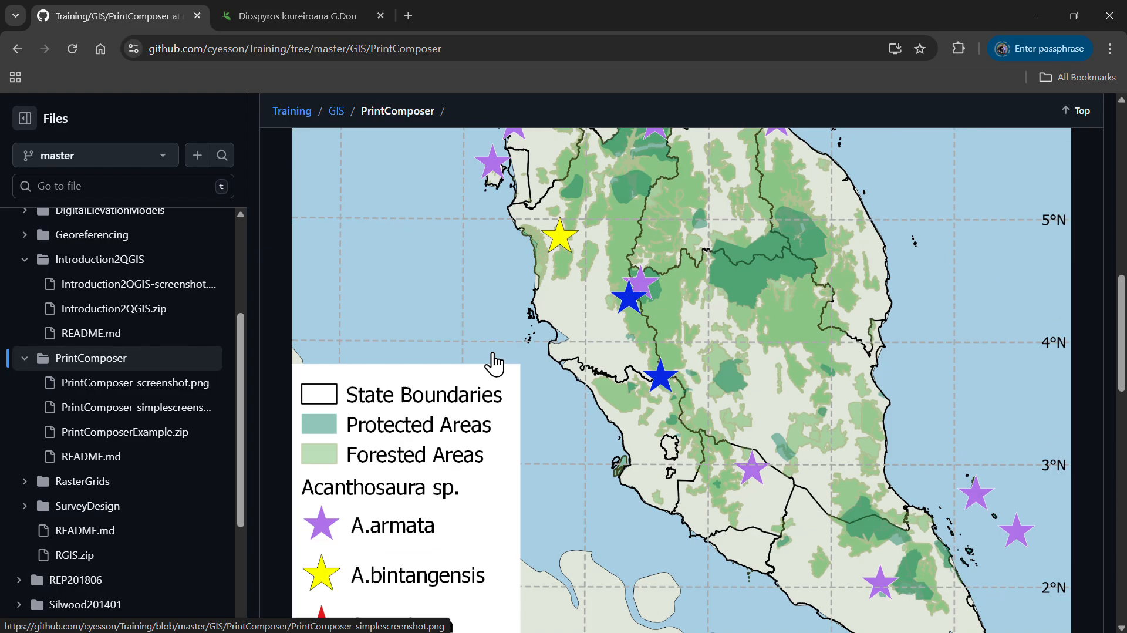
{"action": "scroll", "coordinate": [495, 364], "scroll_direction": "up", "scroll_amount": 10}
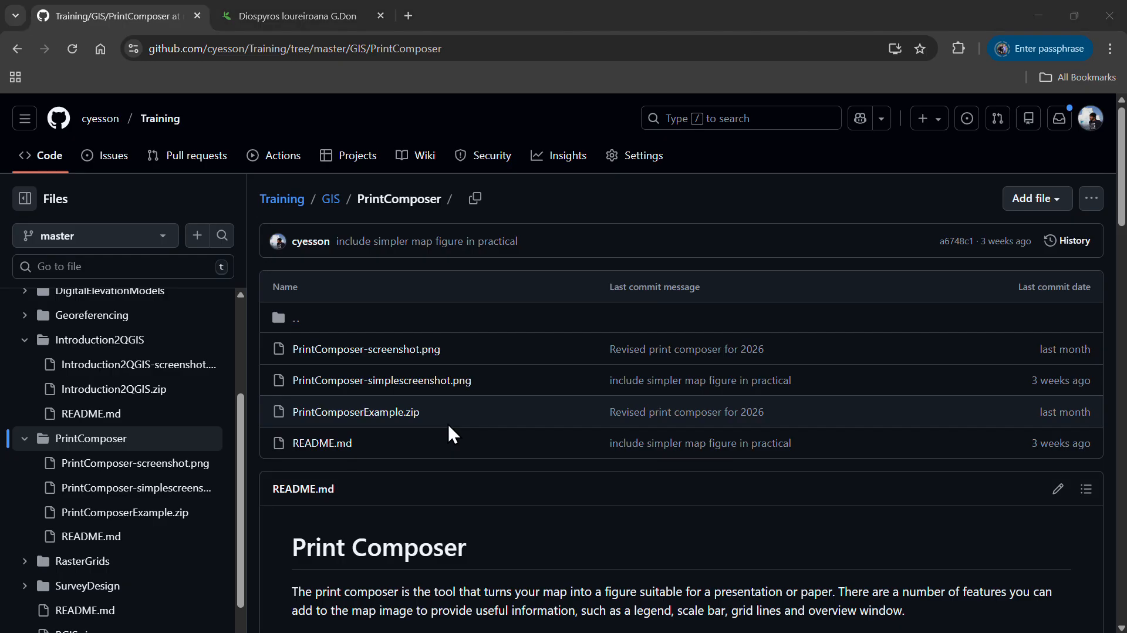
Open the Layout Manager and view the existing HeresOneIMadeEarlier layout
{"action": "key", "text": "alt+Tab"}
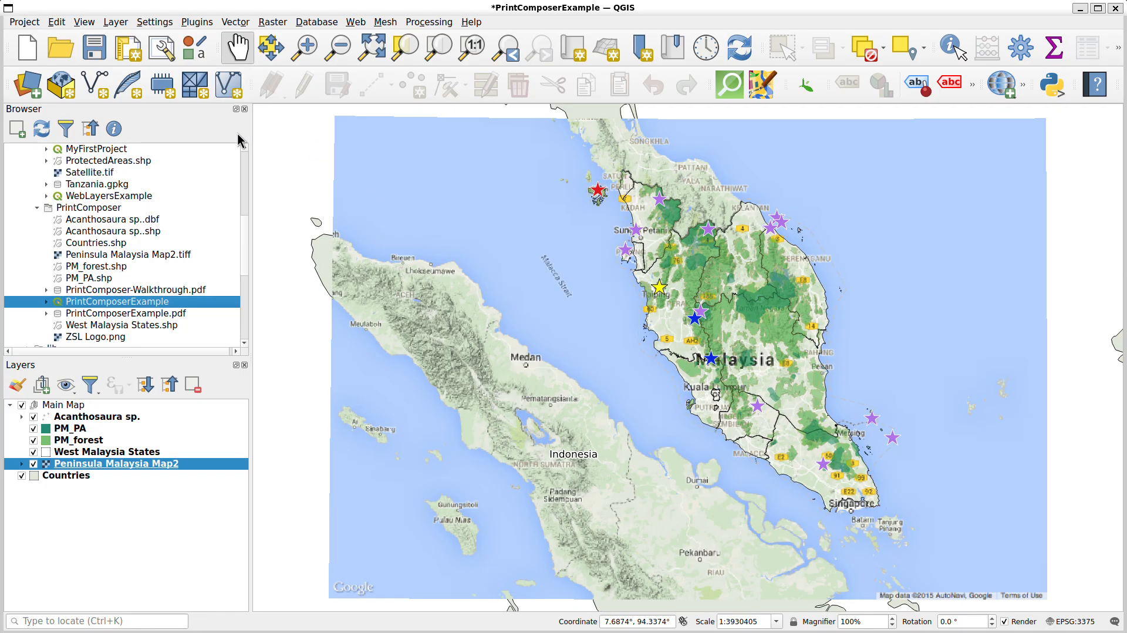
{"action": "left_click", "coordinate": [161, 51]}
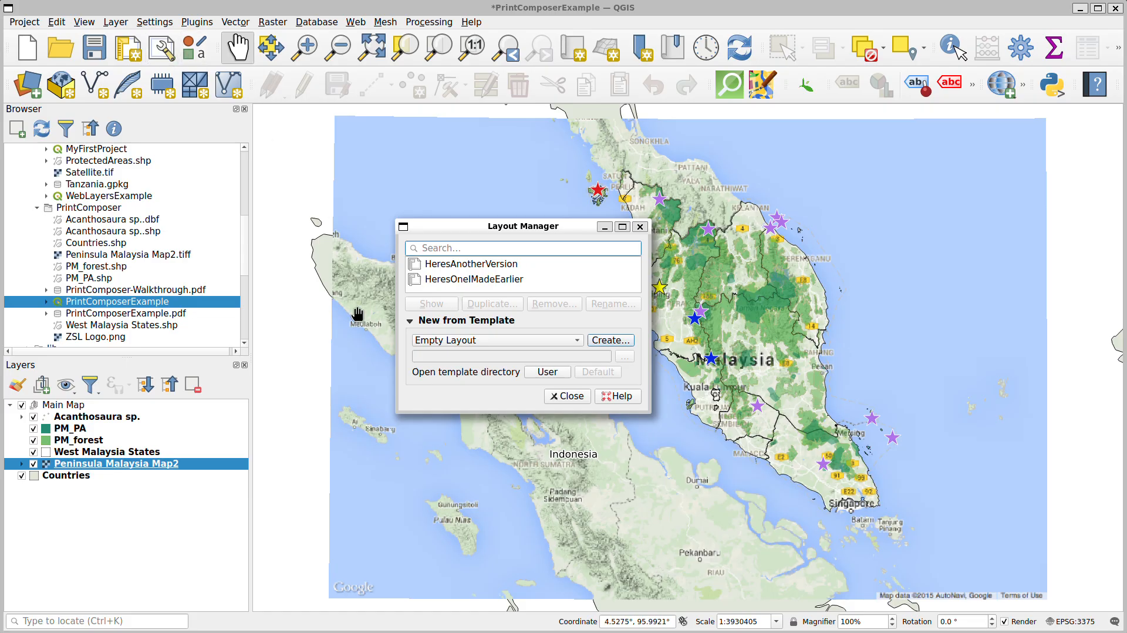
{"action": "left_click", "coordinate": [493, 265]}
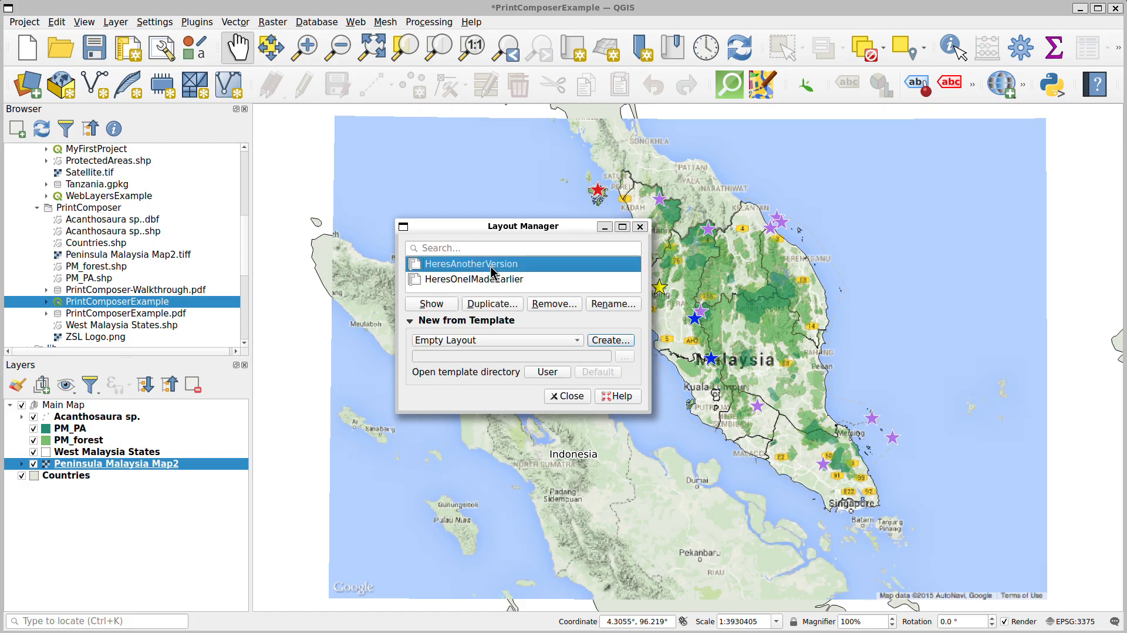
{"action": "left_click", "coordinate": [493, 280]}
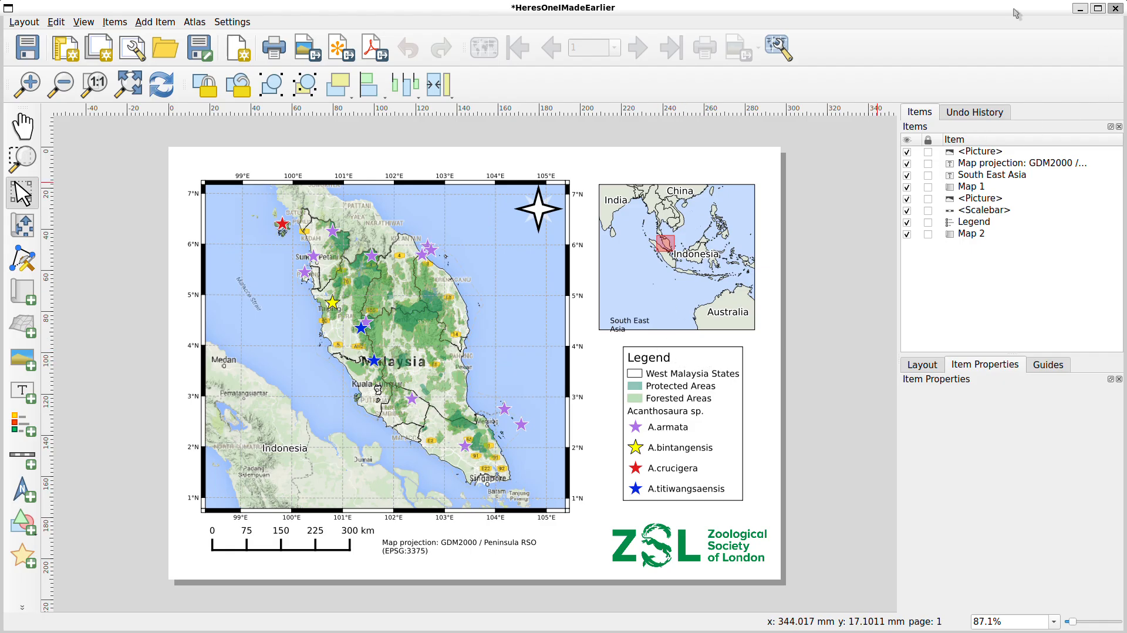
{"action": "left_click_drag", "start_coordinate": [931, 12], "coordinate": [907, 631]}
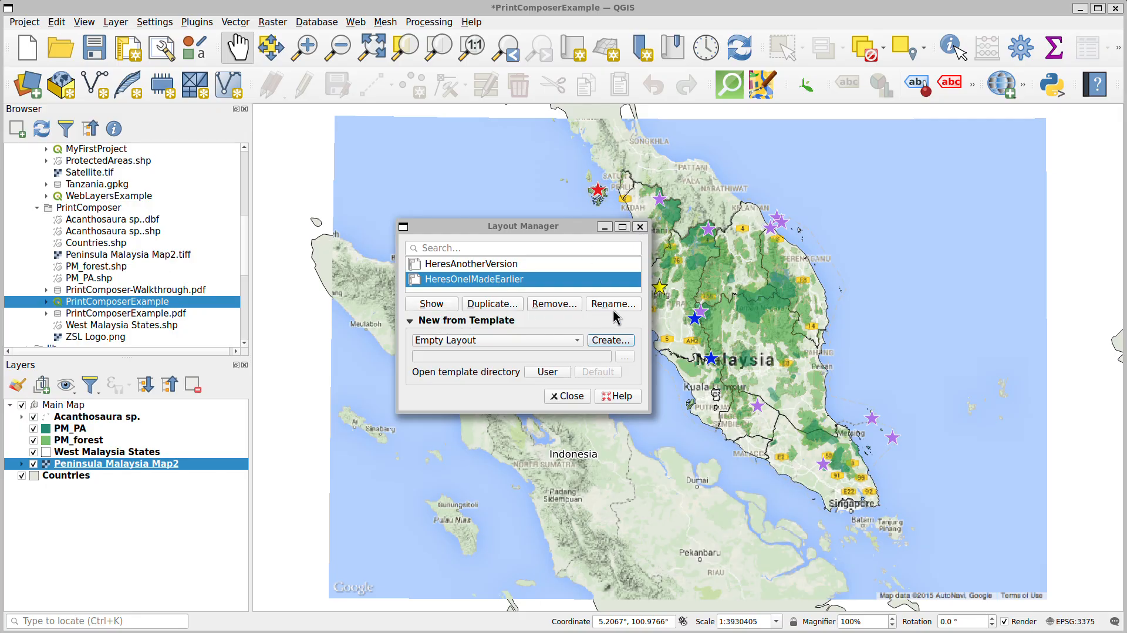
Create a new empty print layout titled test
{"action": "left_click", "coordinate": [617, 343]}
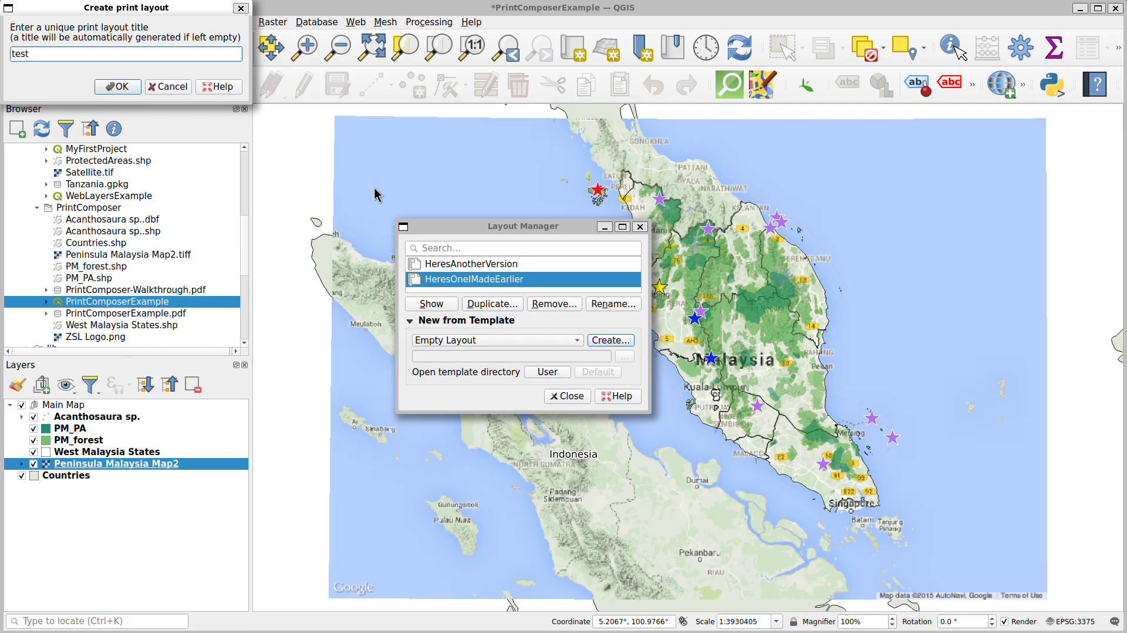
{"action": "type", "text": "test"}
{"action": "key", "text": "Return"}
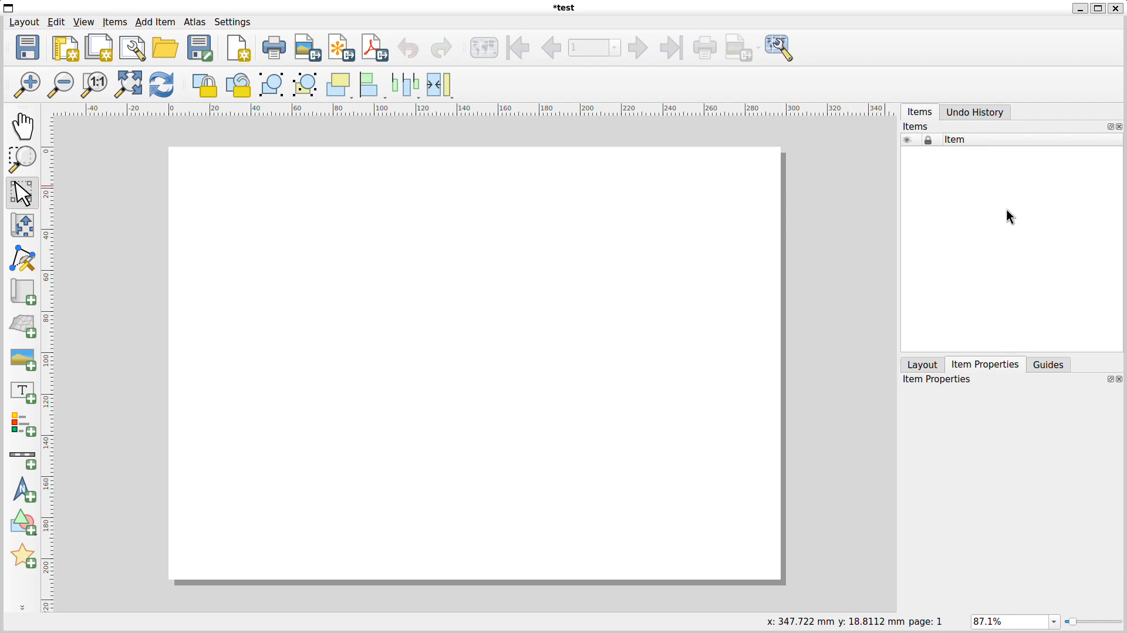
Enlarge the properties panel and examine the layout's general, guide, export and resize settings
{"action": "left_click_drag", "start_coordinate": [1007, 354], "coordinate": [1008, 143]}
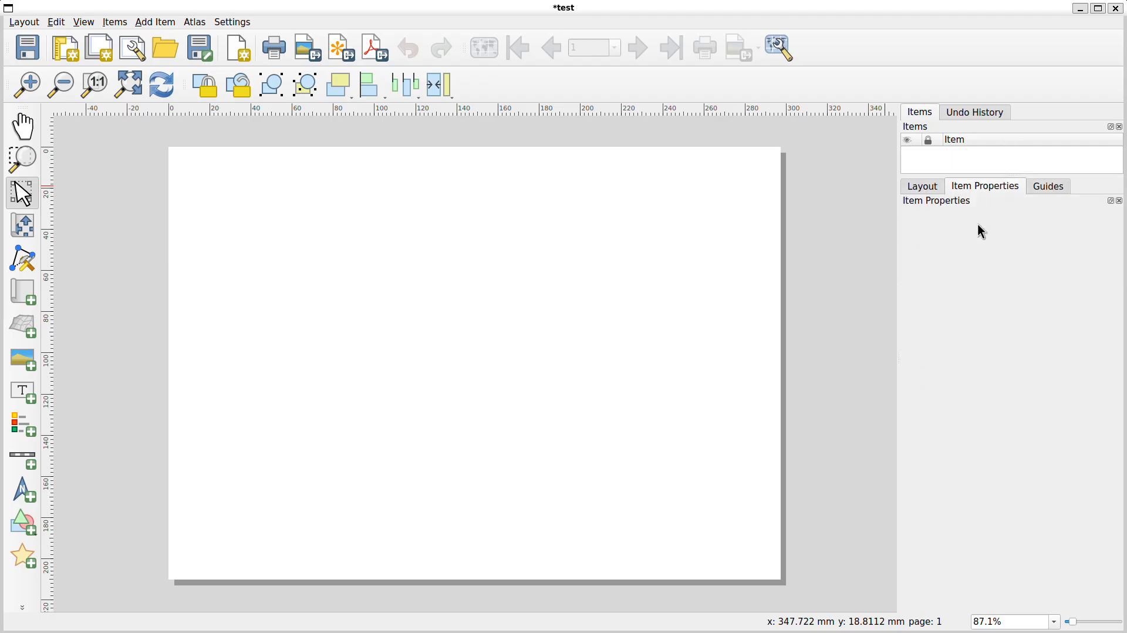
{"action": "left_click", "coordinate": [929, 188]}
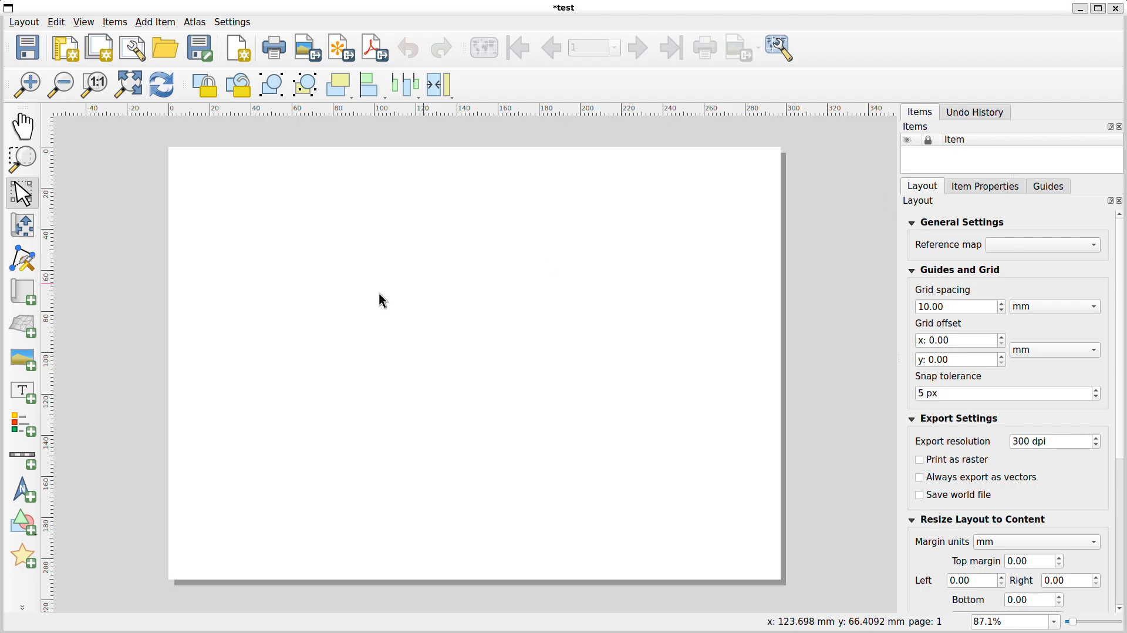
{"action": "scroll", "coordinate": [1005, 422], "scroll_direction": "down", "scroll_amount": 1}
{"action": "scroll", "coordinate": [1005, 422], "scroll_direction": "down", "scroll_amount": 6}
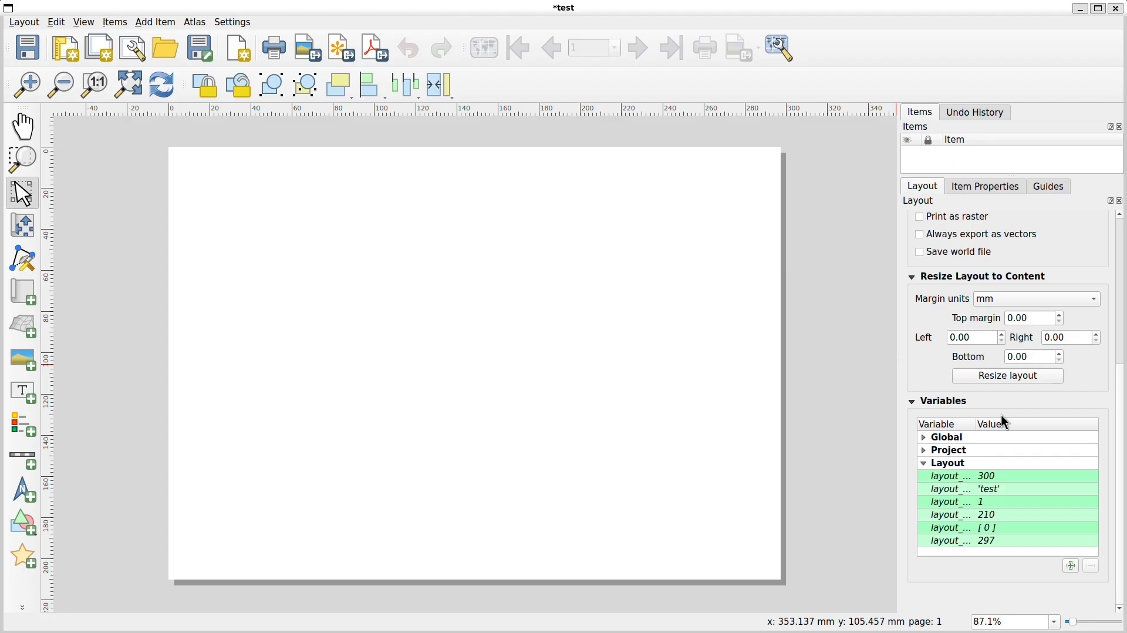
{"action": "scroll", "coordinate": [1006, 421], "scroll_direction": "up", "scroll_amount": 7}
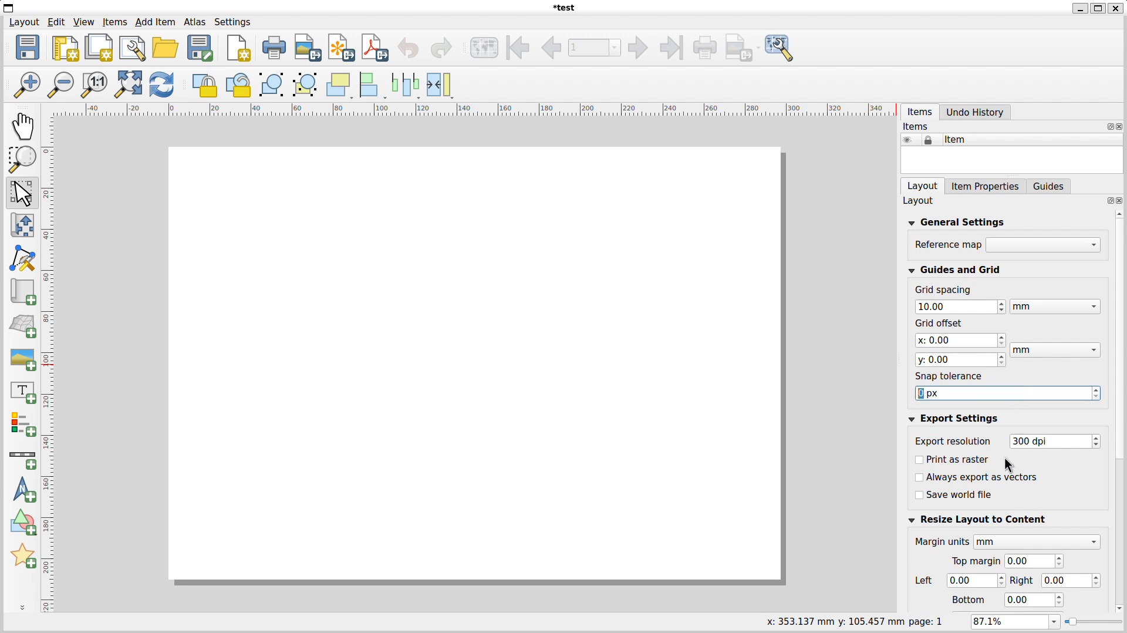
{"action": "scroll", "coordinate": [992, 499], "scroll_direction": "down", "scroll_amount": 7}
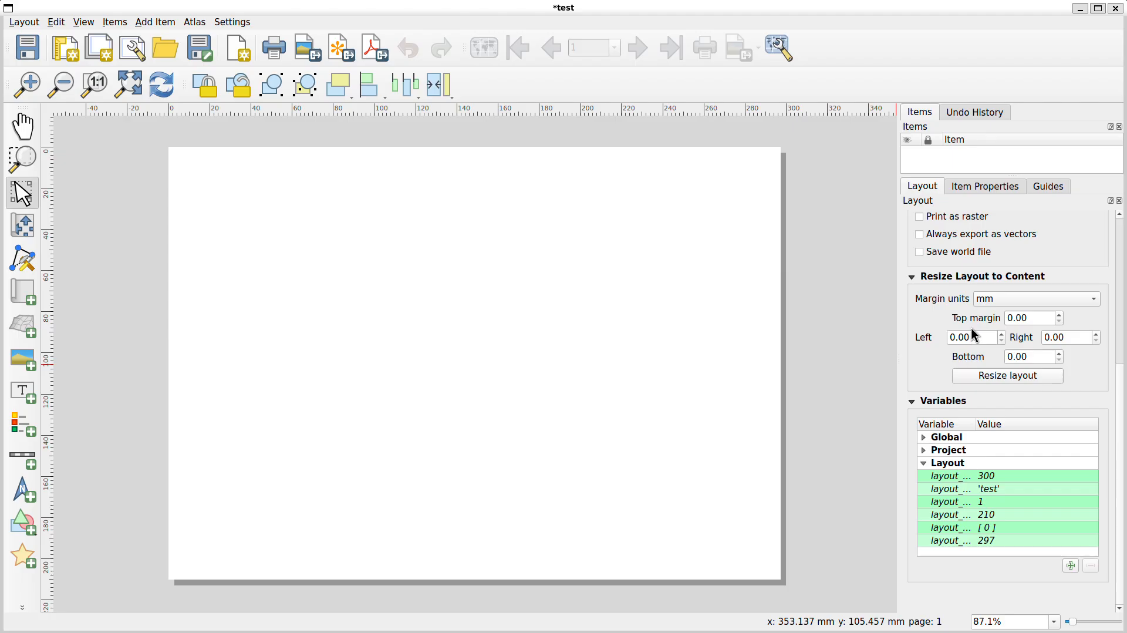
{"action": "scroll", "coordinate": [975, 336], "scroll_direction": "up", "scroll_amount": 7}
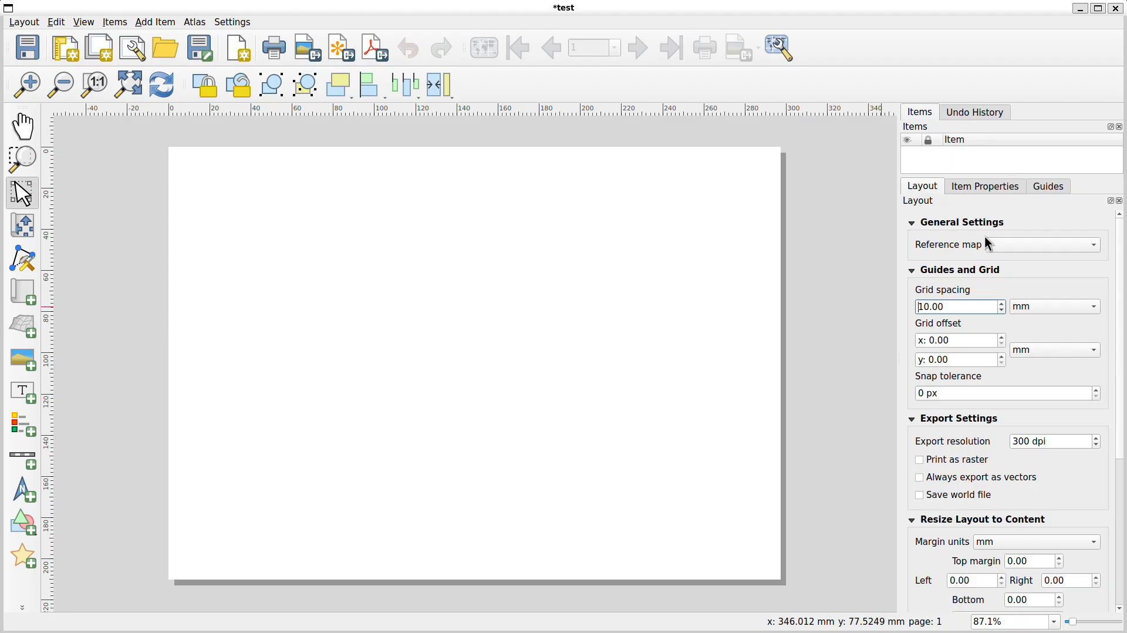
{"action": "left_click", "coordinate": [989, 191]}
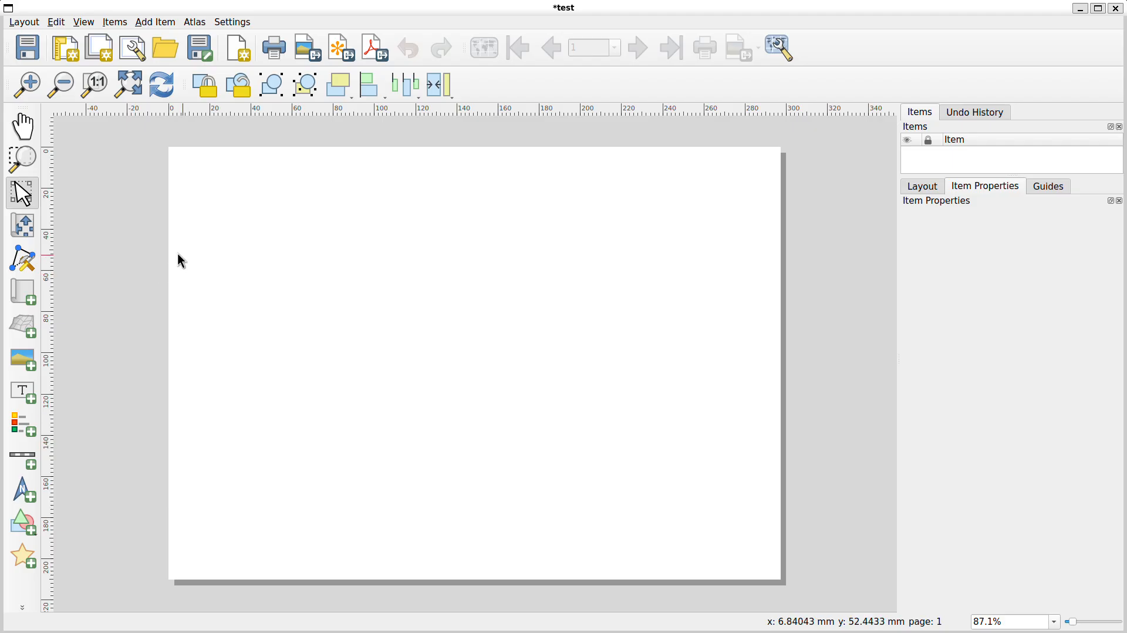
Add a map item about 155 by 147 mm on the left part of the page
{"action": "left_click", "coordinate": [27, 296]}
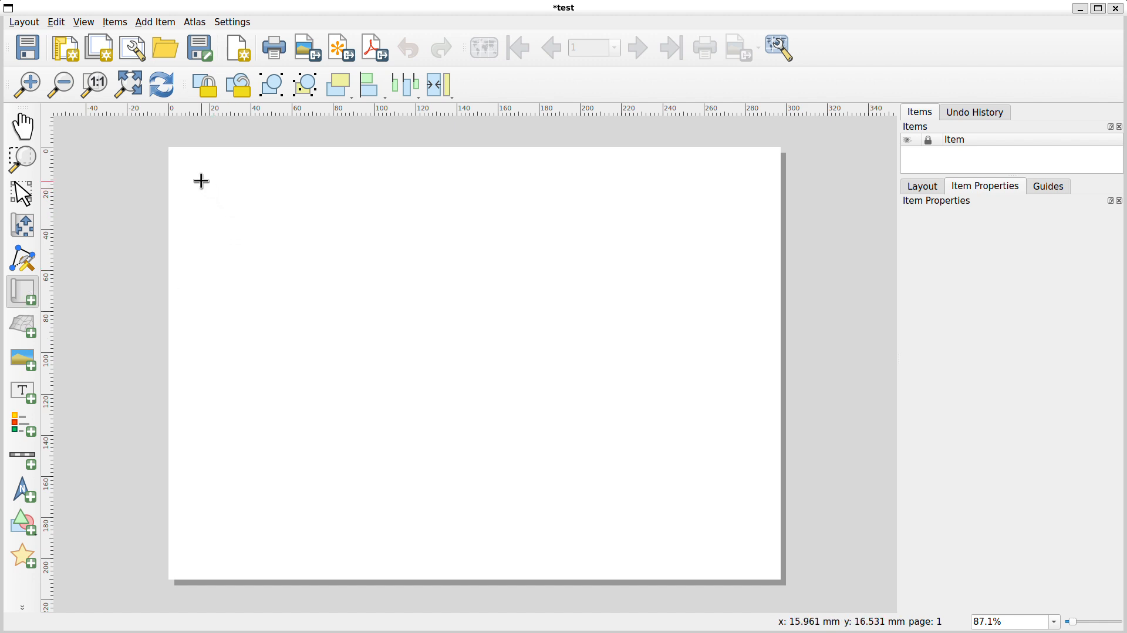
{"action": "left_click_drag", "start_coordinate": [201, 181], "coordinate": [526, 488]}
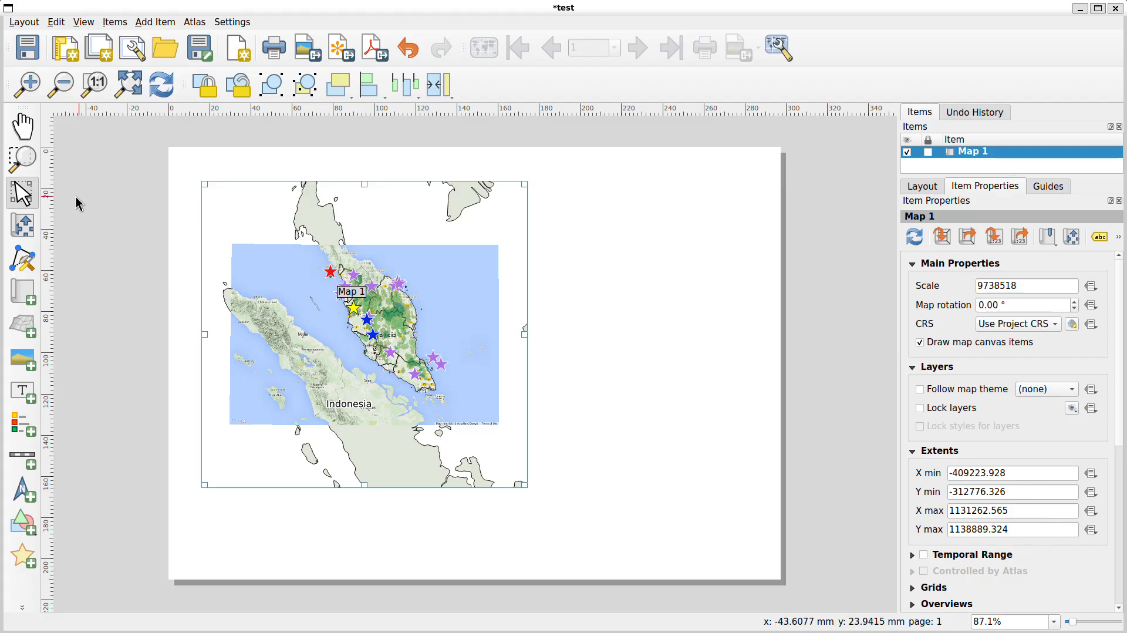
Pan and zoom the map item's content to centre on Peninsular Malaysia
{"action": "left_click", "coordinate": [23, 229]}
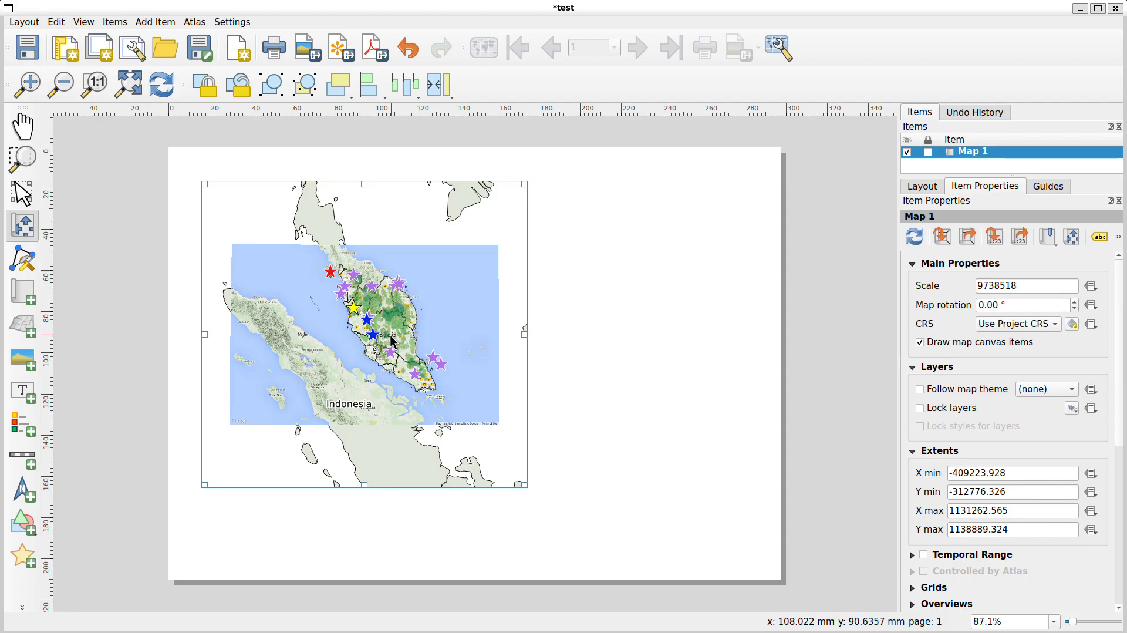
{"action": "left_click_drag", "start_coordinate": [392, 342], "coordinate": [374, 346]}
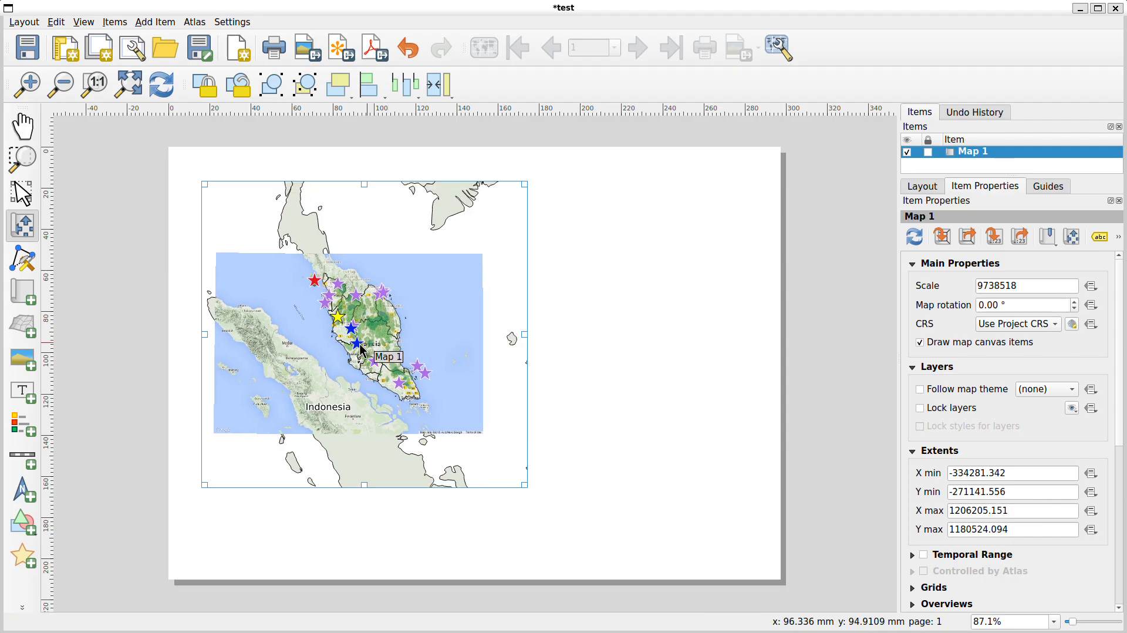
{"action": "scroll", "coordinate": [386, 352], "scroll_direction": "up", "scroll_amount": 1}
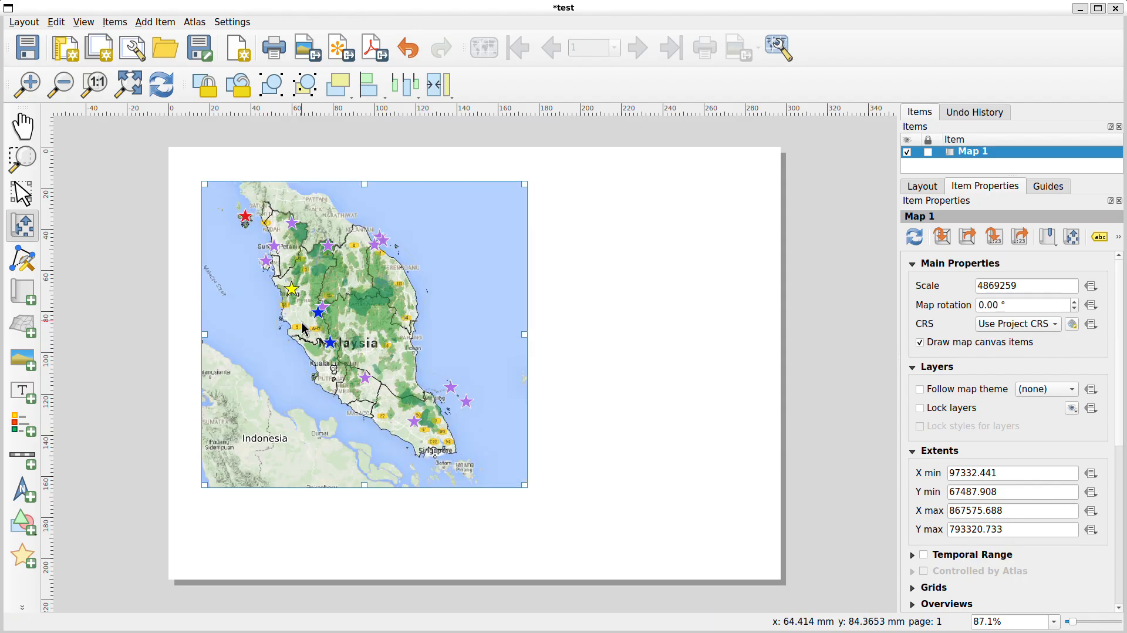
{"action": "left_click_drag", "start_coordinate": [301, 322], "coordinate": [319, 329]}
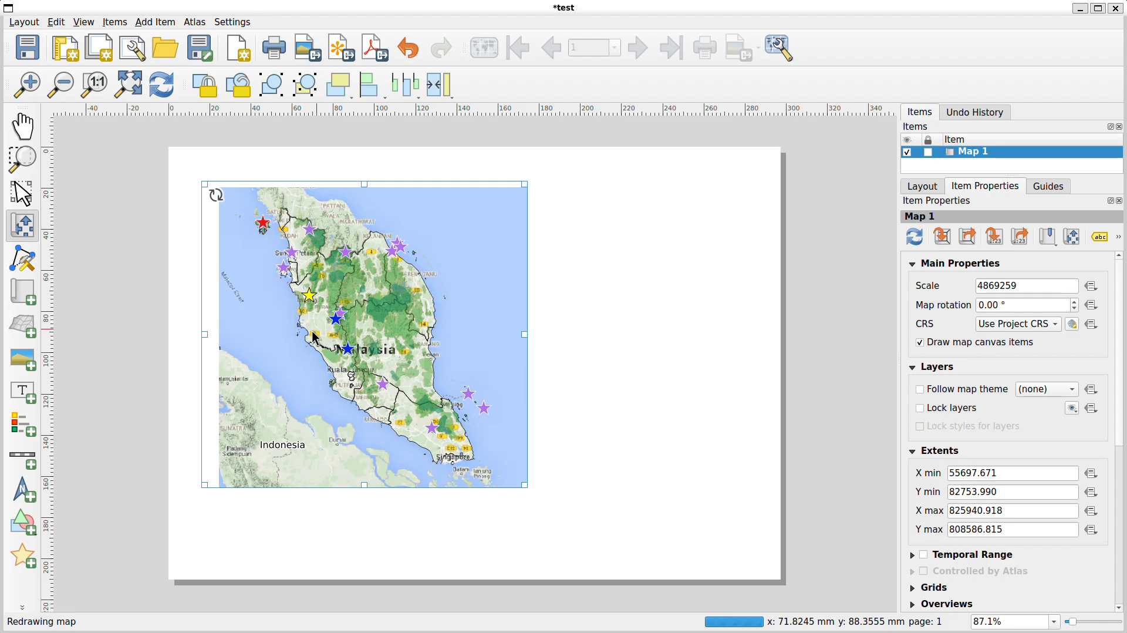
Set the map item's scale to 5000000
{"action": "left_click", "coordinate": [1026, 286]}
{"action": "left_click_drag", "start_coordinate": [1026, 286], "coordinate": [972, 289]}
{"action": "left_click", "coordinate": [1019, 286]}
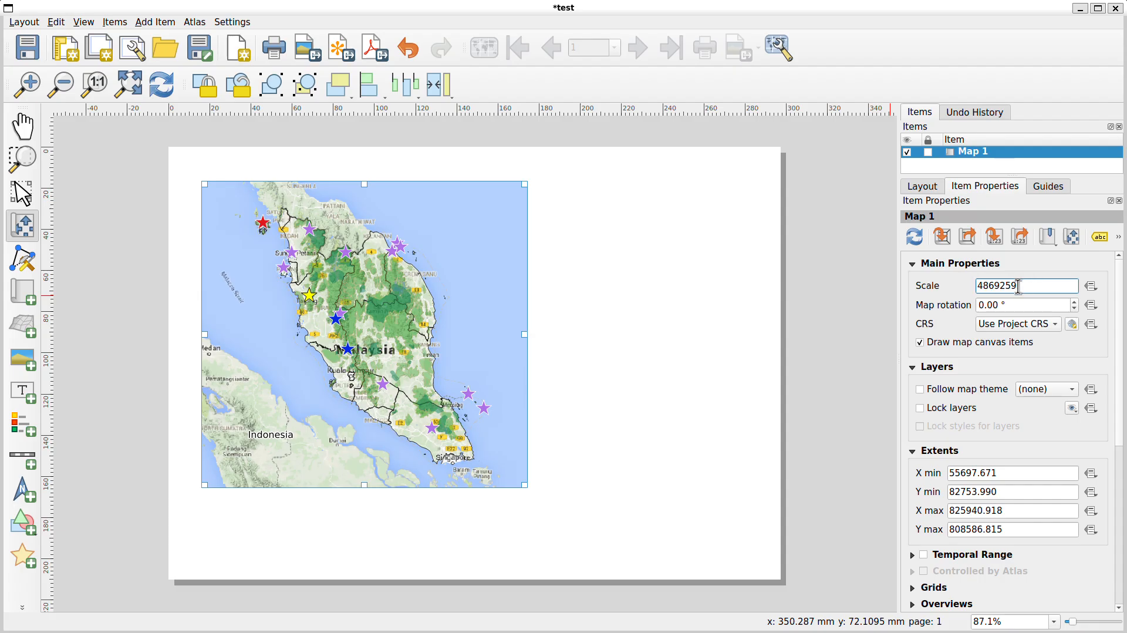
{"action": "left_click", "coordinate": [981, 286]}
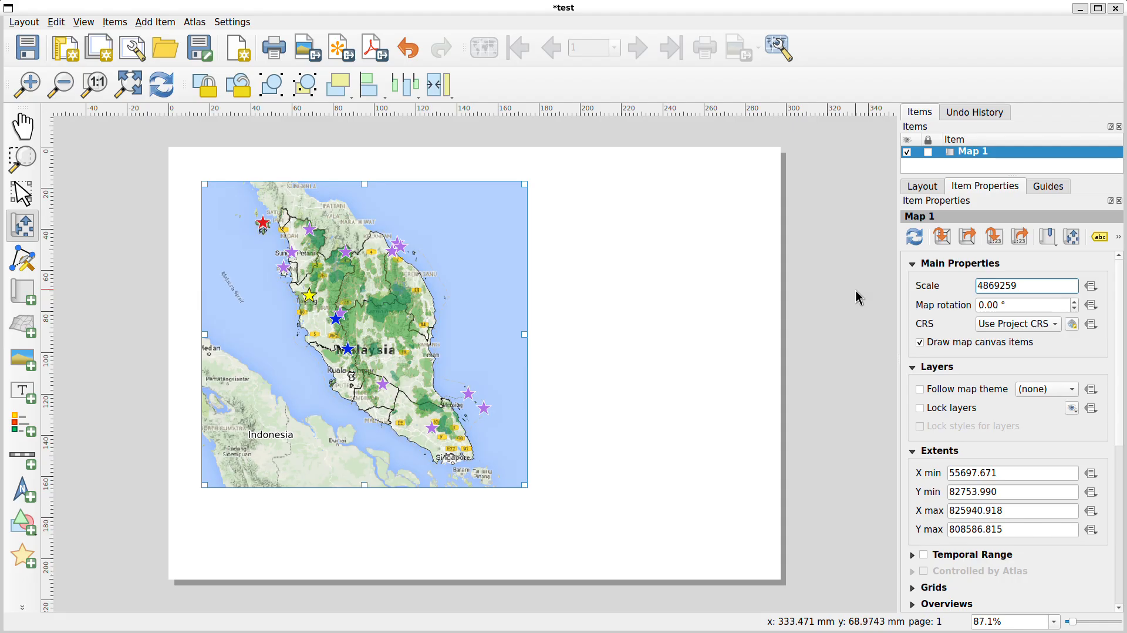
{"action": "key", "text": "Tab"}
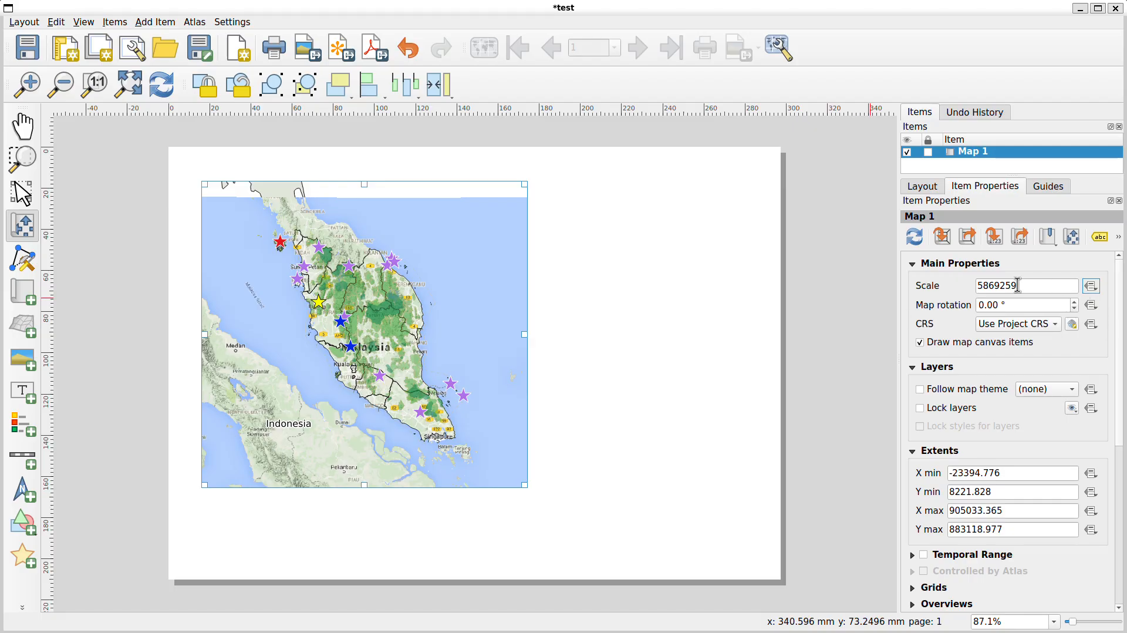
{"action": "left_click_drag", "start_coordinate": [982, 286], "coordinate": [1026, 289]}
{"action": "type", "text": "000"}
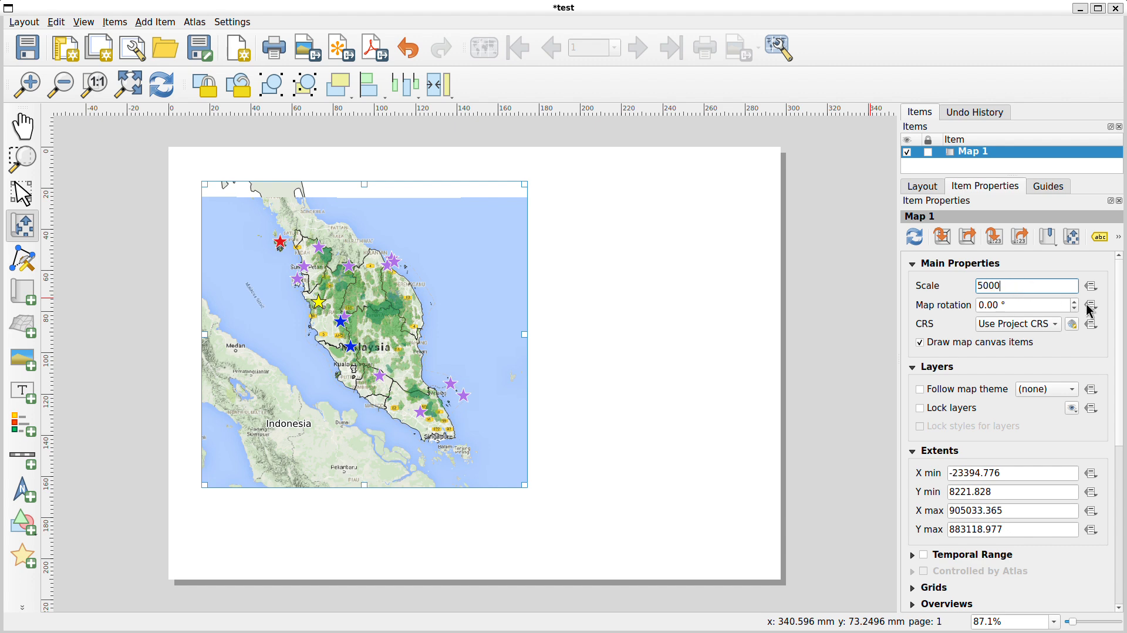
{"action": "type", "text": "000"}
{"action": "left_click", "coordinate": [954, 292]}
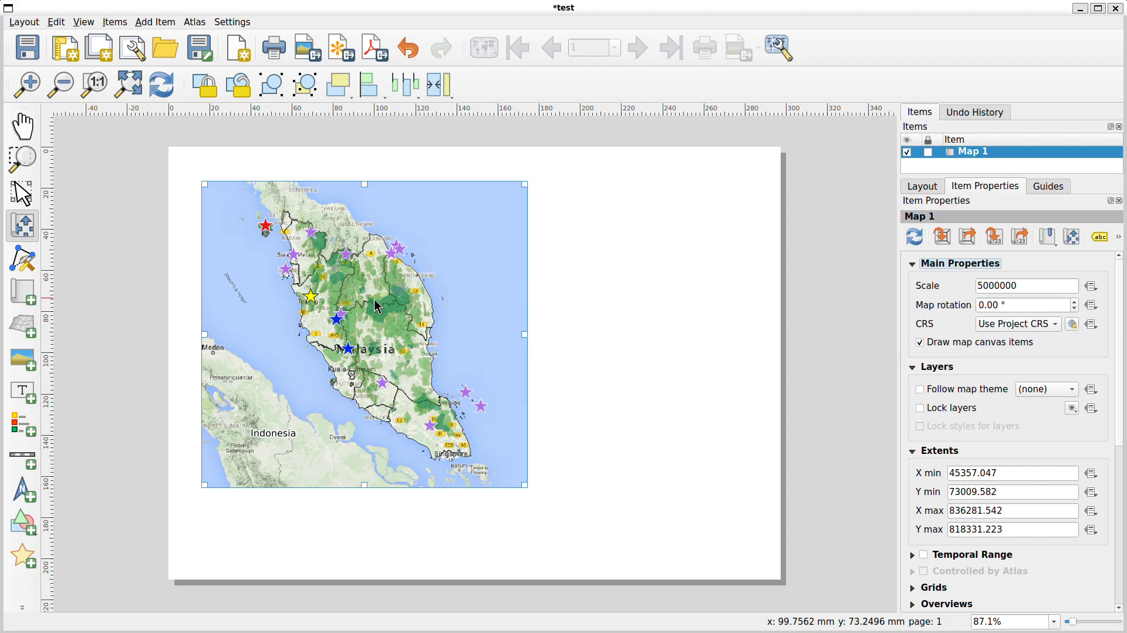
Add a new grid to the map item
{"action": "left_click", "coordinate": [1037, 307]}
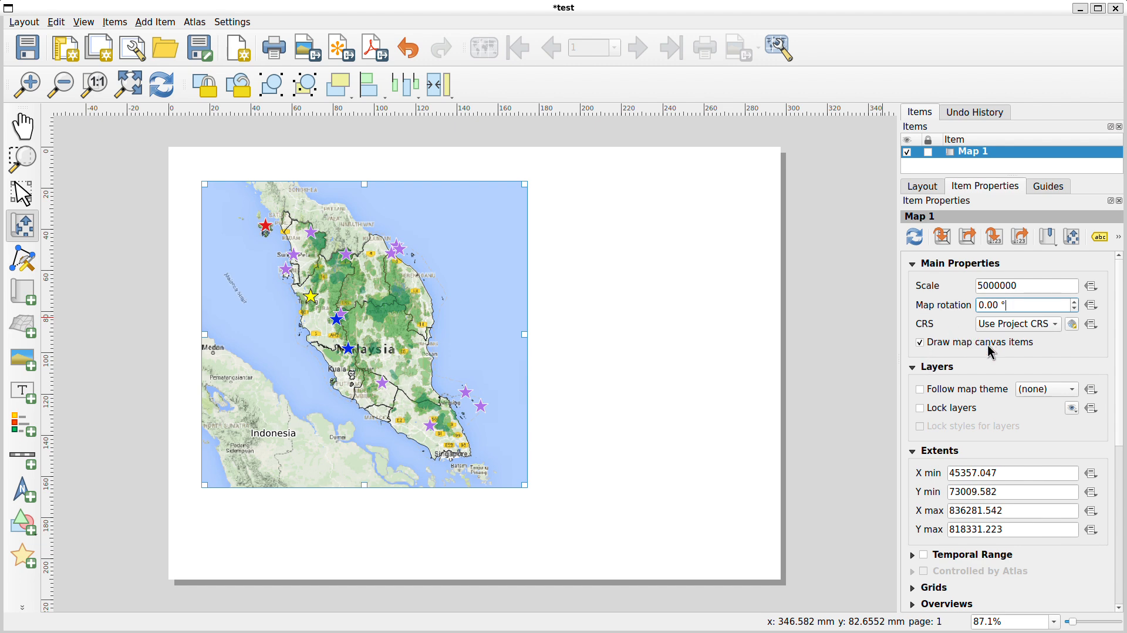
{"action": "scroll", "coordinate": [991, 352], "scroll_direction": "down", "scroll_amount": 5}
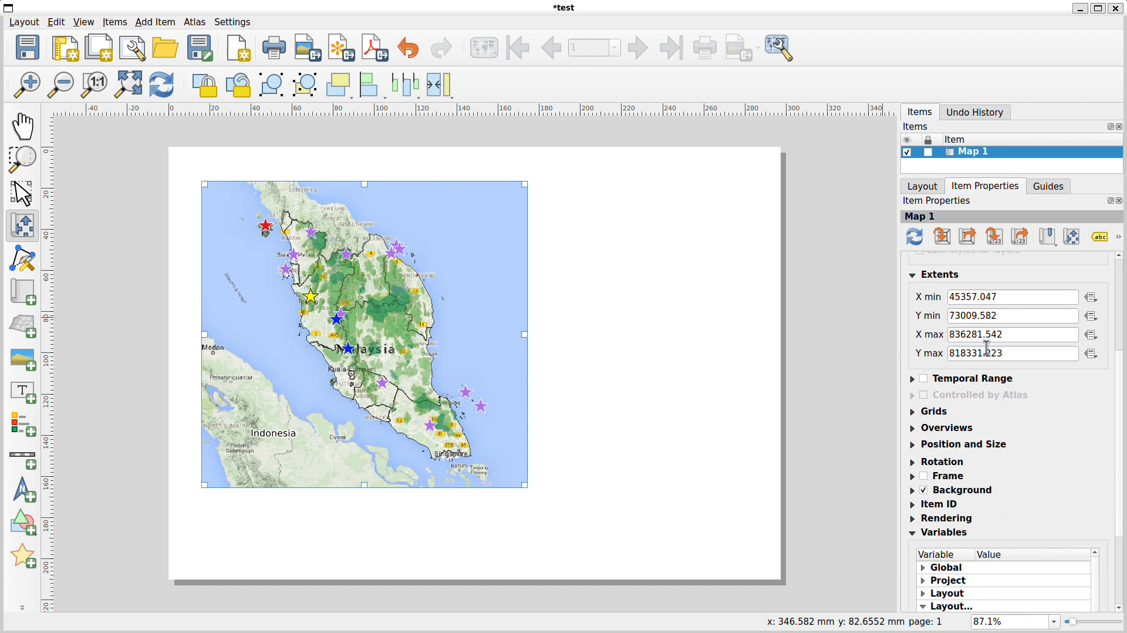
{"action": "left_click", "coordinate": [912, 412]}
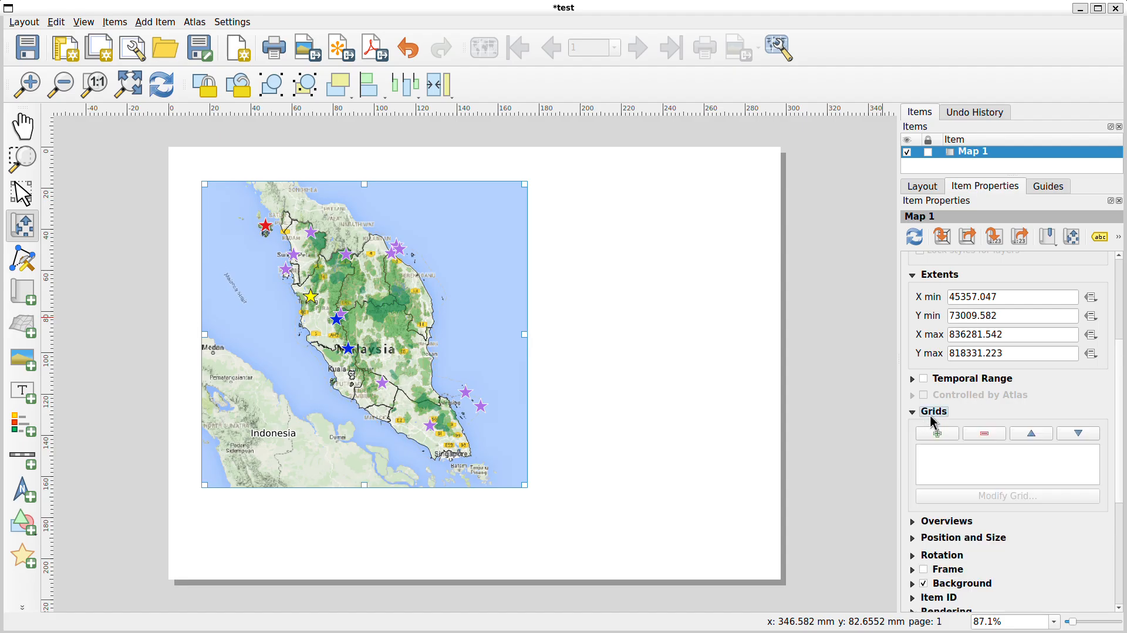
{"action": "left_click", "coordinate": [938, 433]}
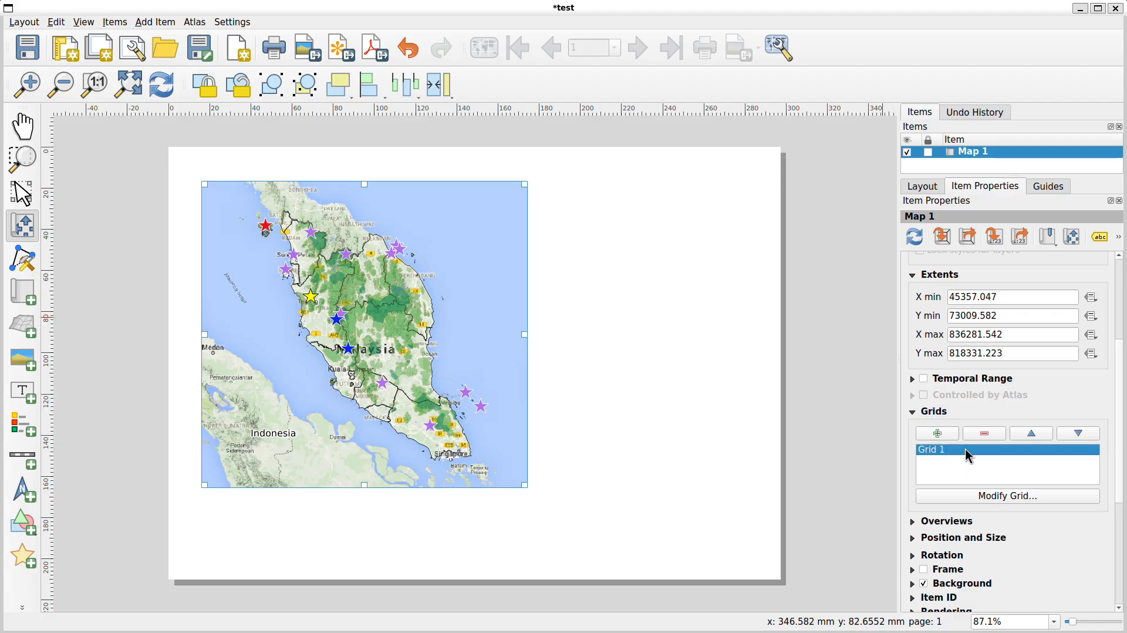
Open the grid's properties and set its CRS to EPSG:4326 - WGS 84
{"action": "left_click", "coordinate": [998, 498]}
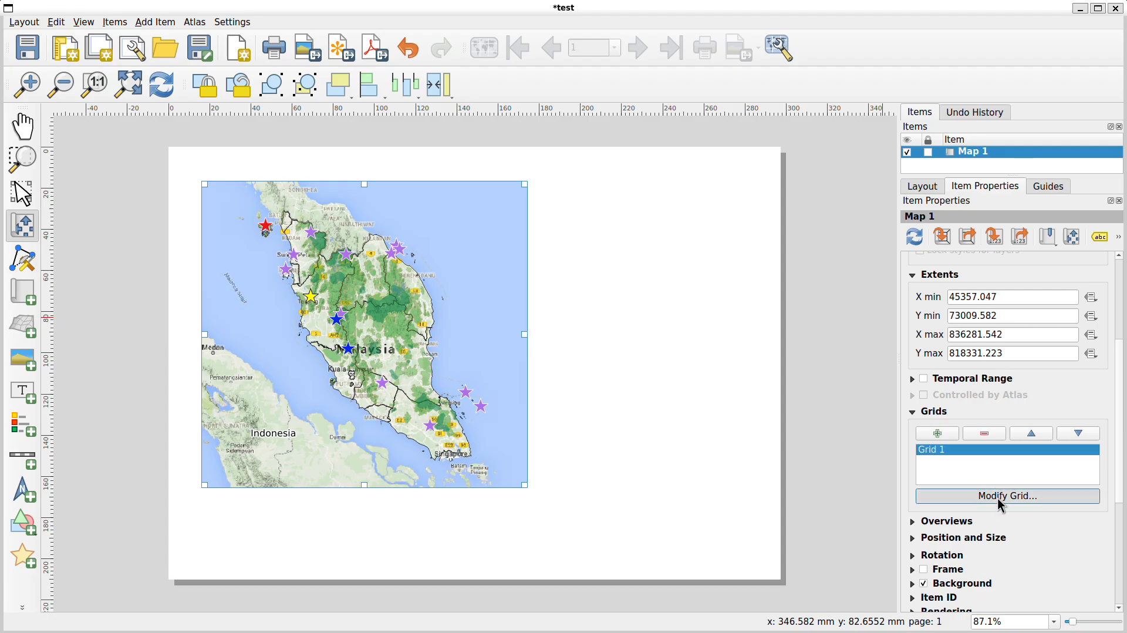
{"action": "left_click", "coordinate": [1002, 500]}
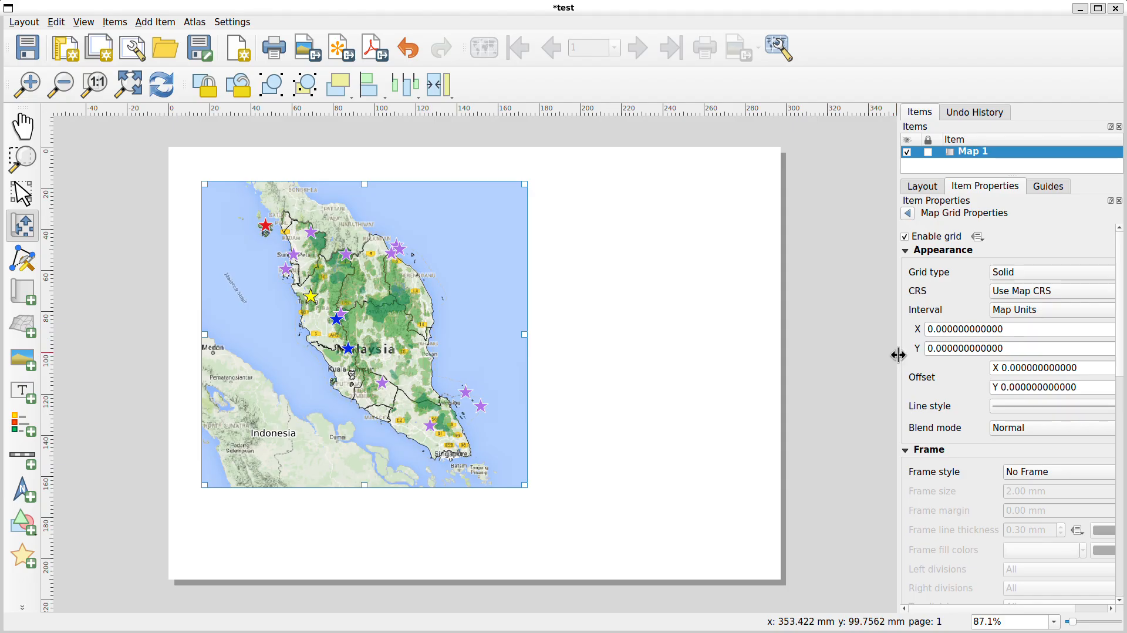
{"action": "left_click_drag", "start_coordinate": [898, 355], "coordinate": [843, 352]}
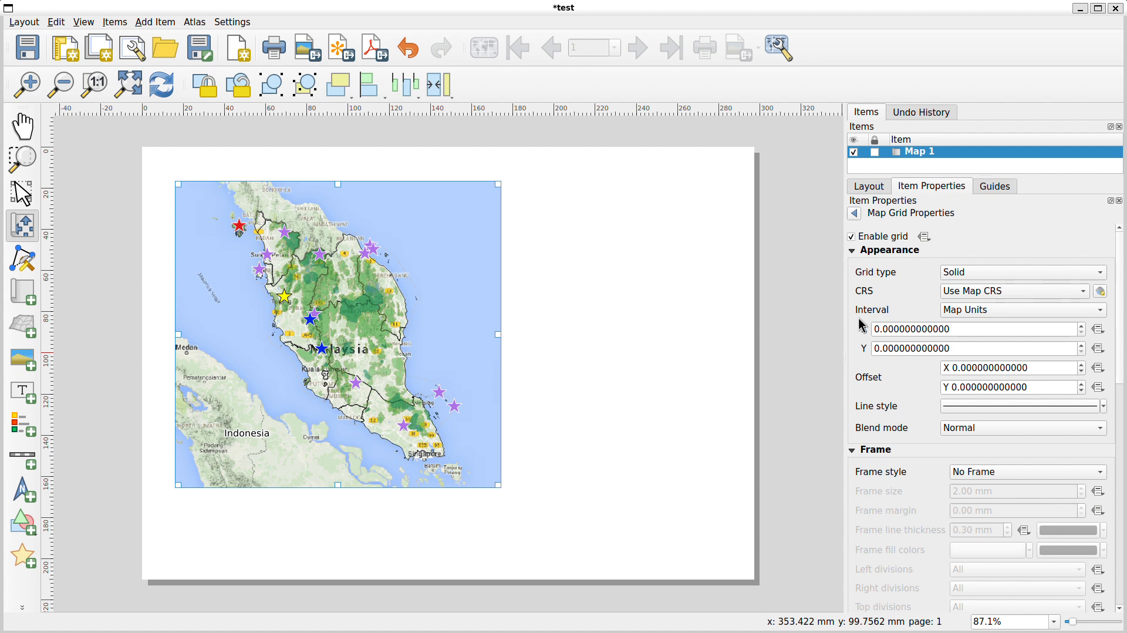
{"action": "left_click", "coordinate": [1039, 293]}
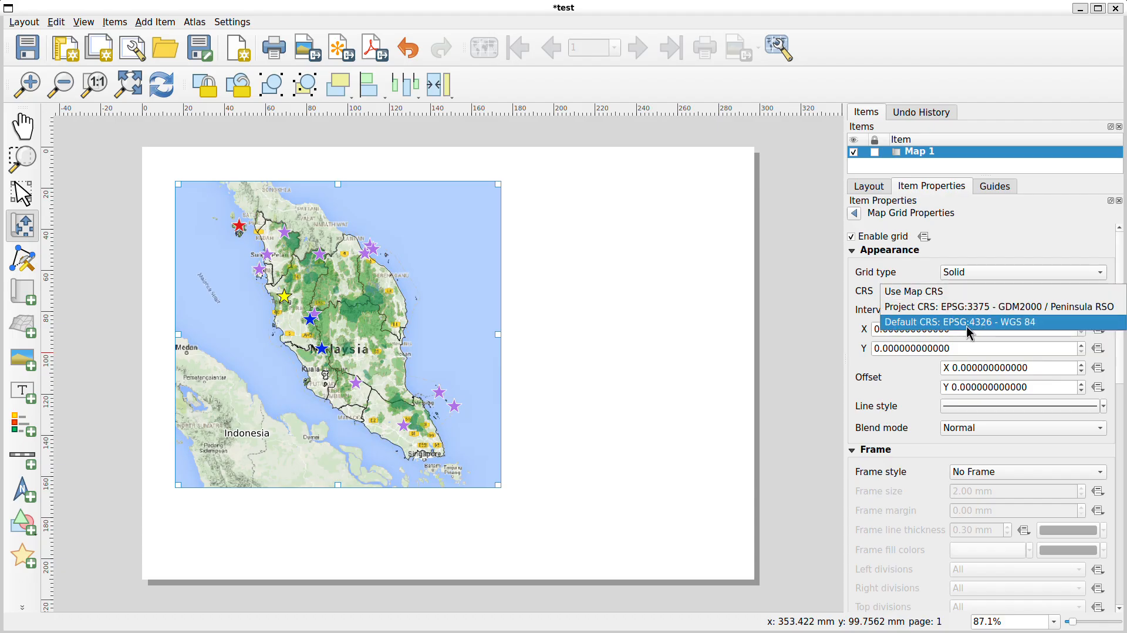
{"action": "left_click", "coordinate": [1037, 323]}
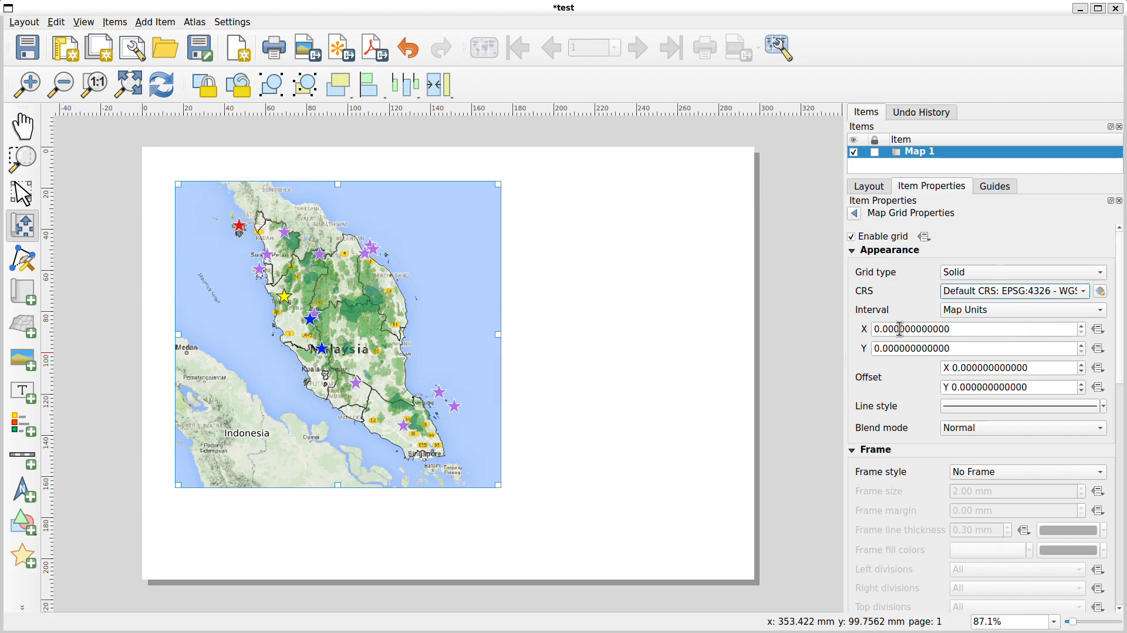
Set the grid interval to 1 map unit for both X and Y
{"action": "left_click", "coordinate": [986, 330]}
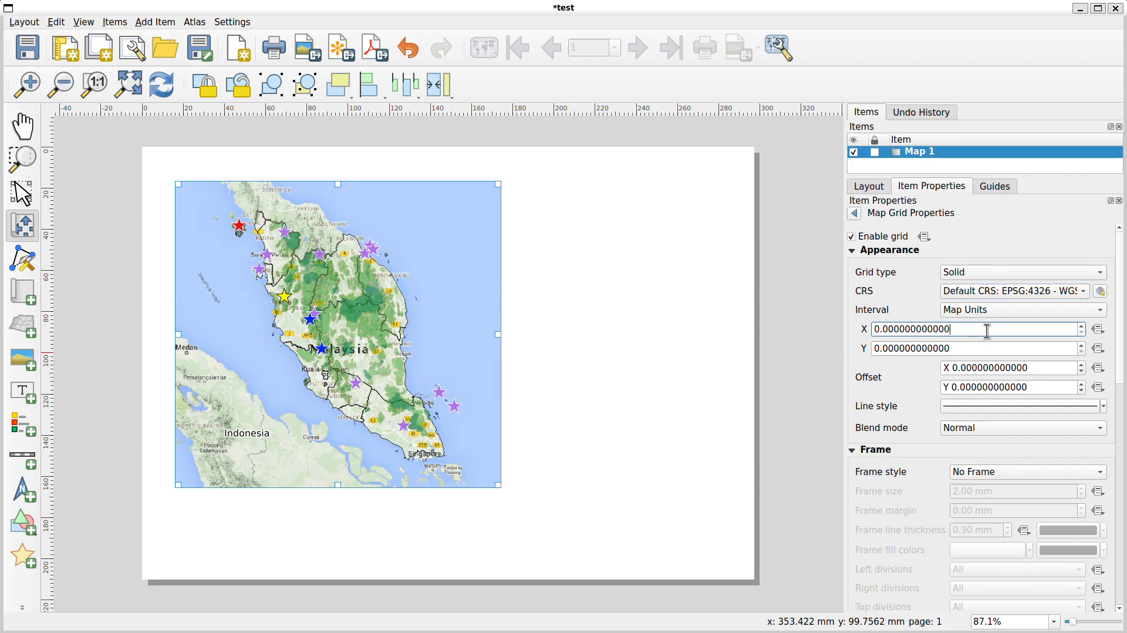
{"action": "left_click_drag", "start_coordinate": [981, 330], "coordinate": [868, 329]}
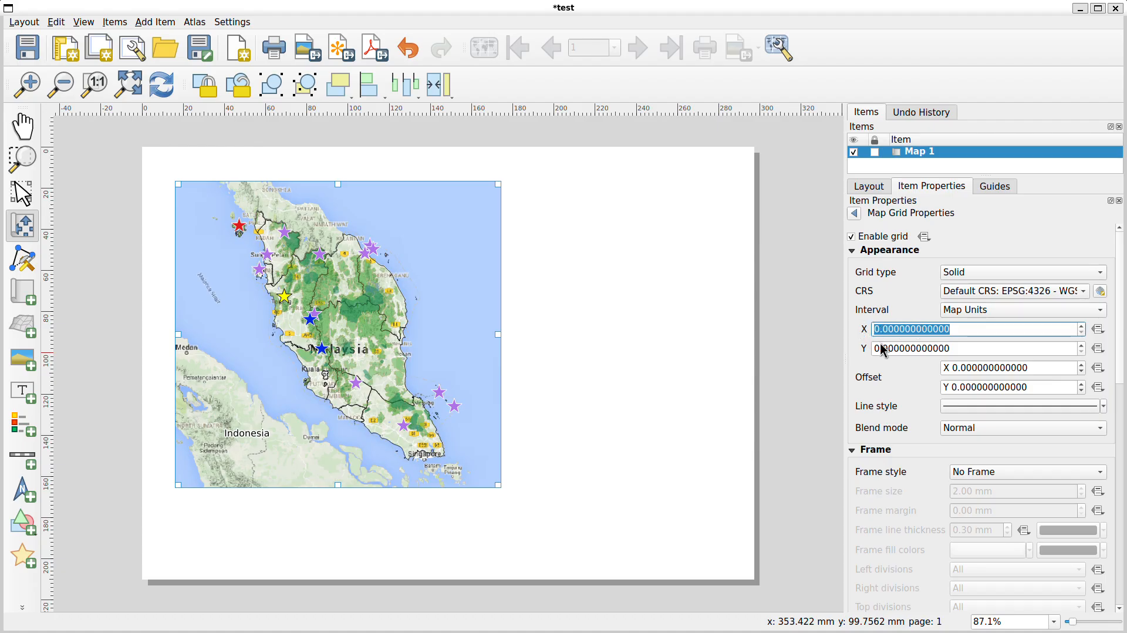
{"action": "type", "text": "1"}
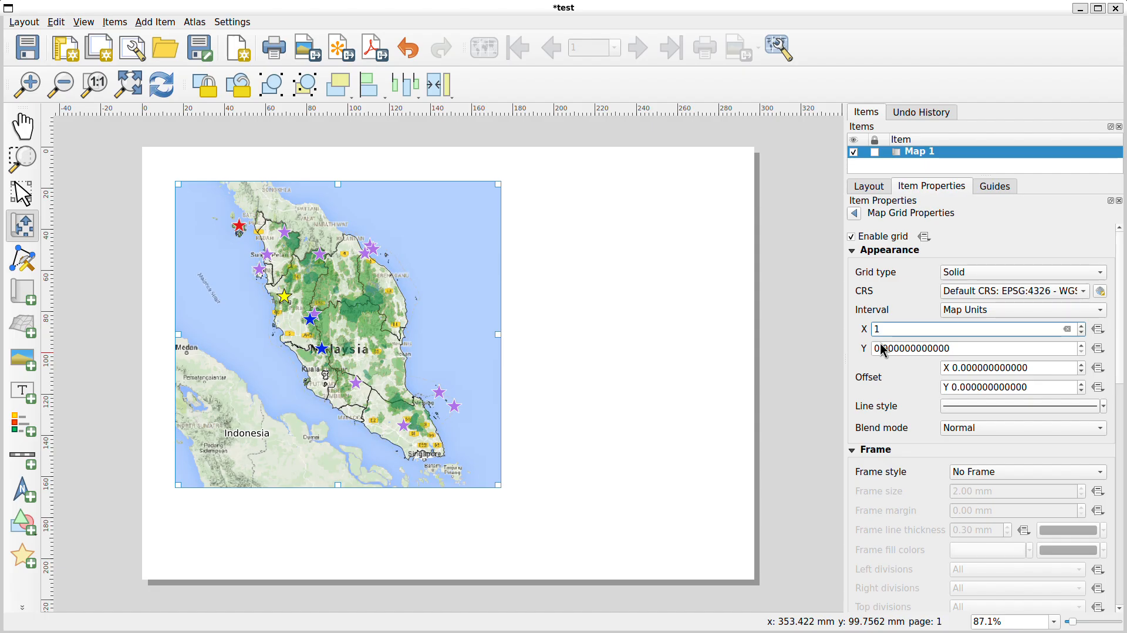
{"action": "key", "text": "Tab"}
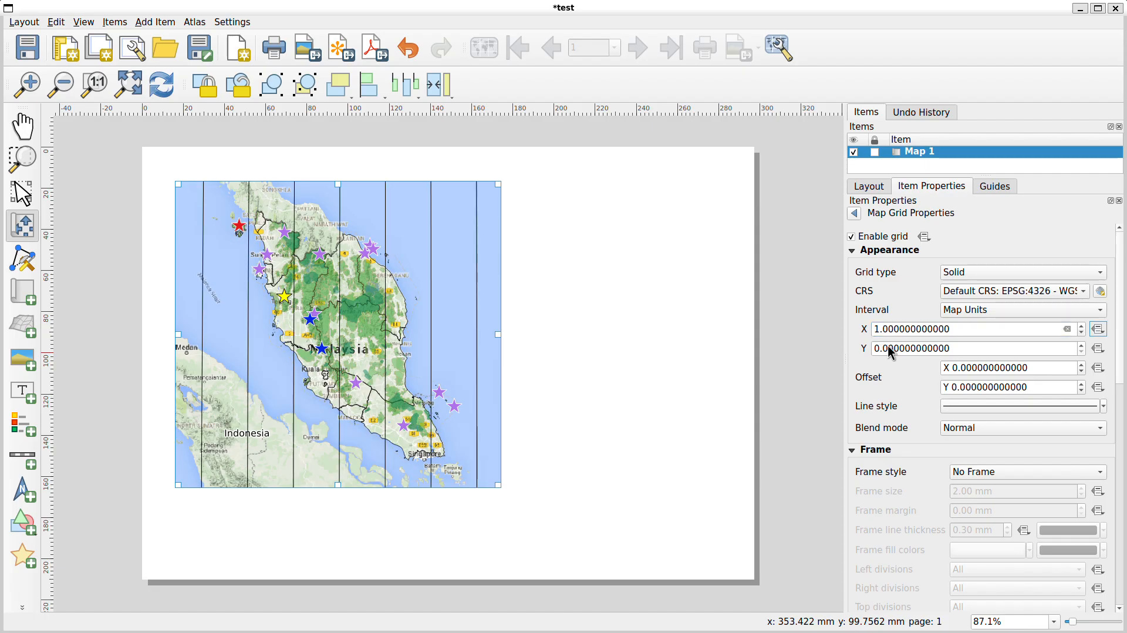
{"action": "left_click_drag", "start_coordinate": [956, 348], "coordinate": [861, 347]}
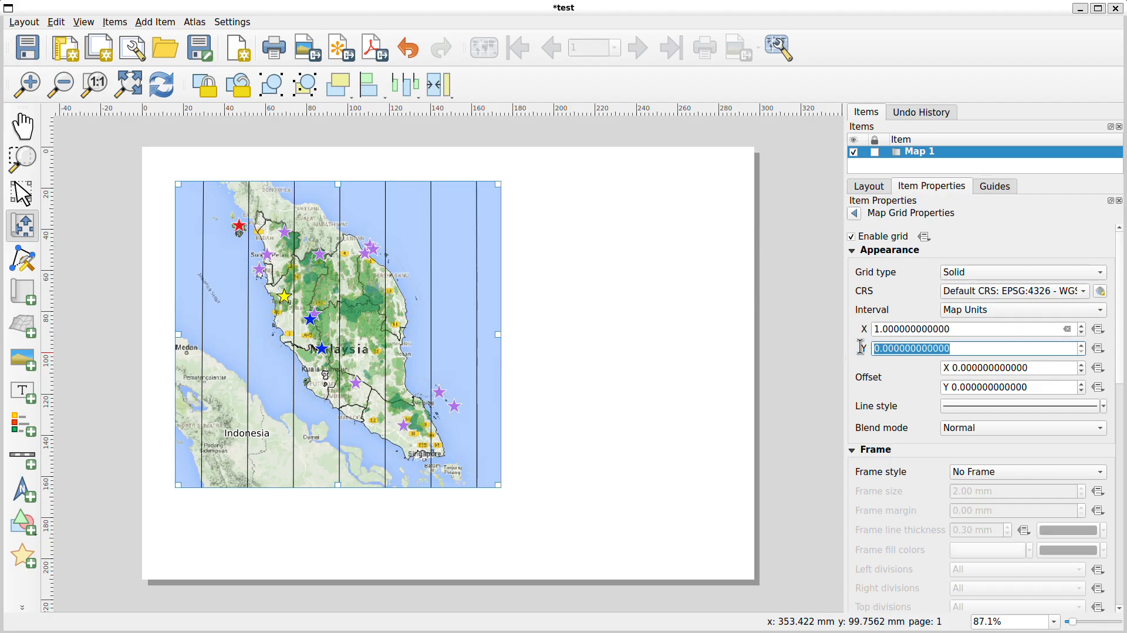
{"action": "type", "text": "1"}
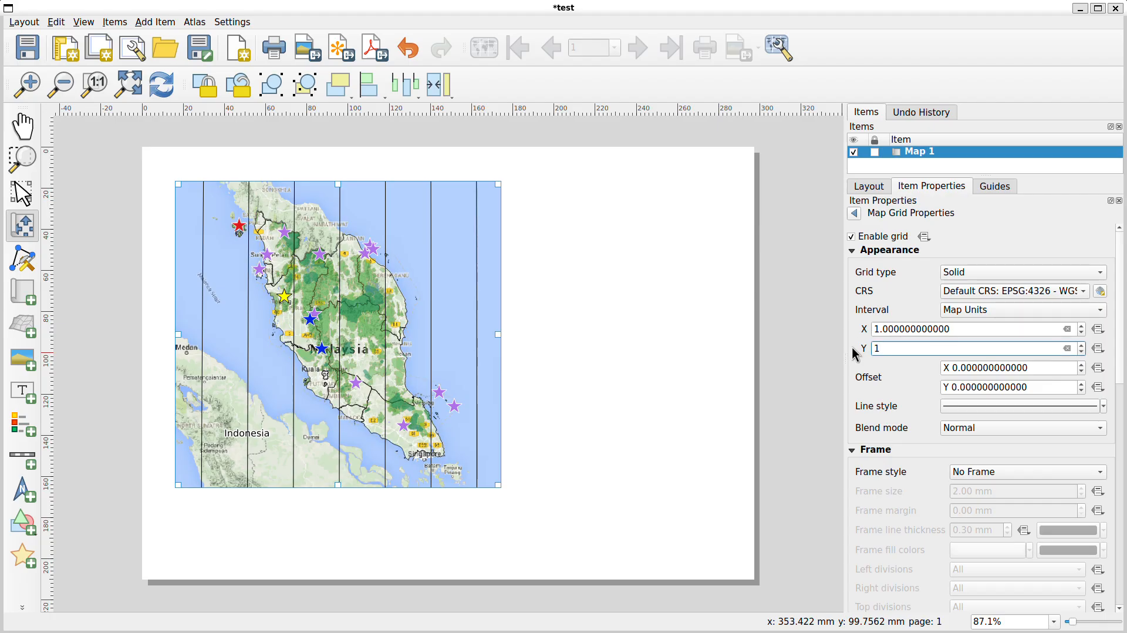
{"action": "key", "text": "Tab"}
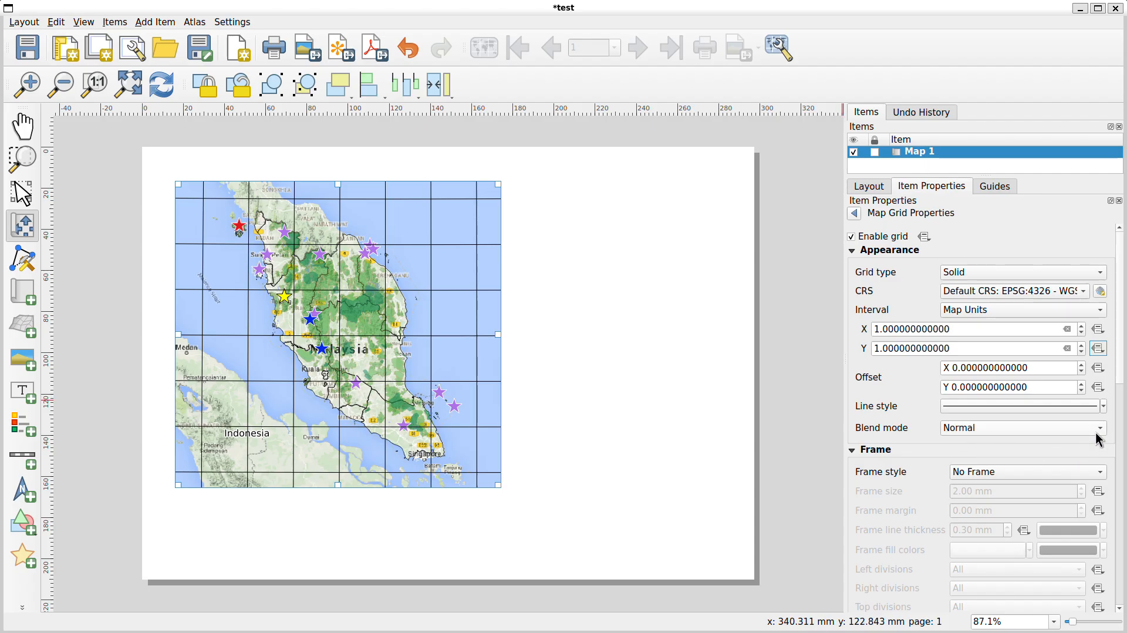
Lower the grid line colour's opacity so the grid lines appear faint
{"action": "left_click", "coordinate": [1104, 407]}
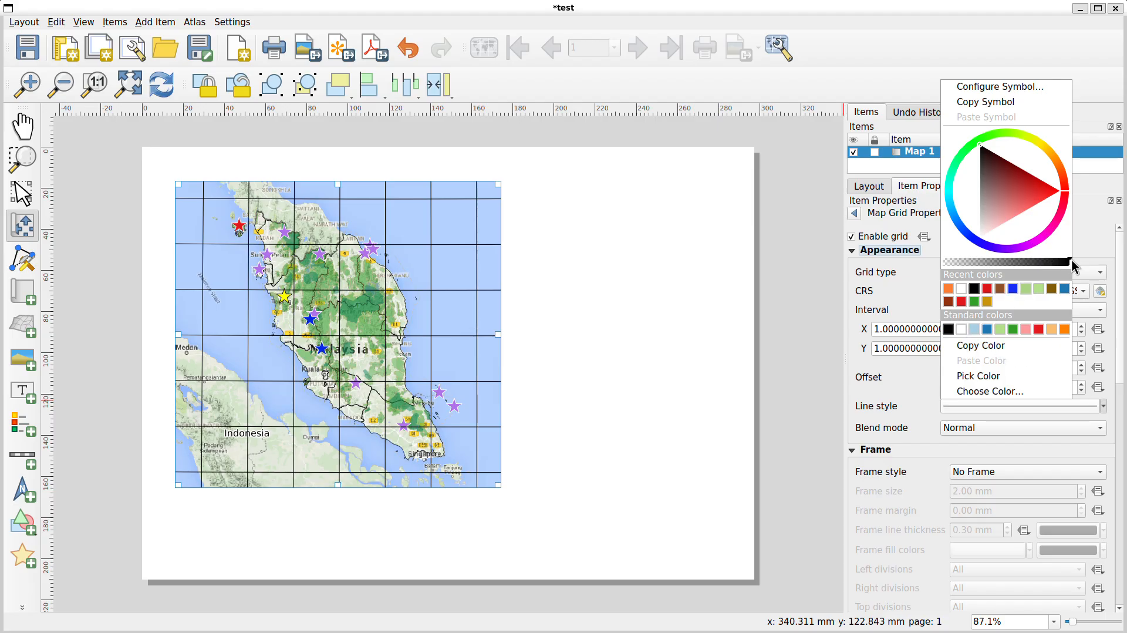
{"action": "left_click_drag", "start_coordinate": [1071, 265], "coordinate": [956, 266]}
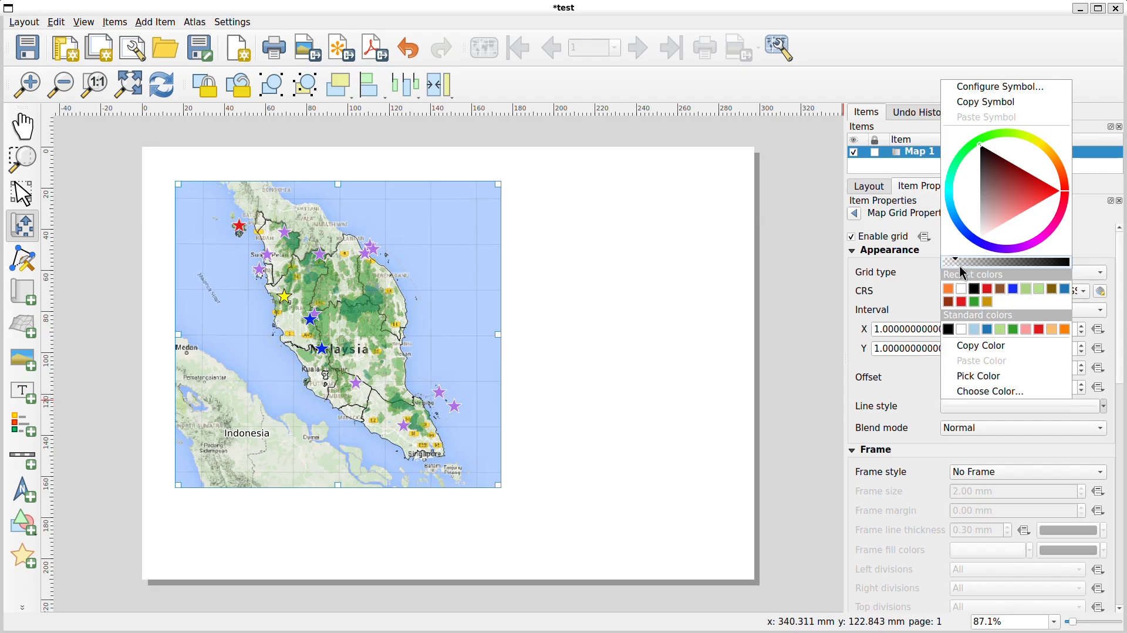
{"action": "left_click", "coordinate": [920, 300]}
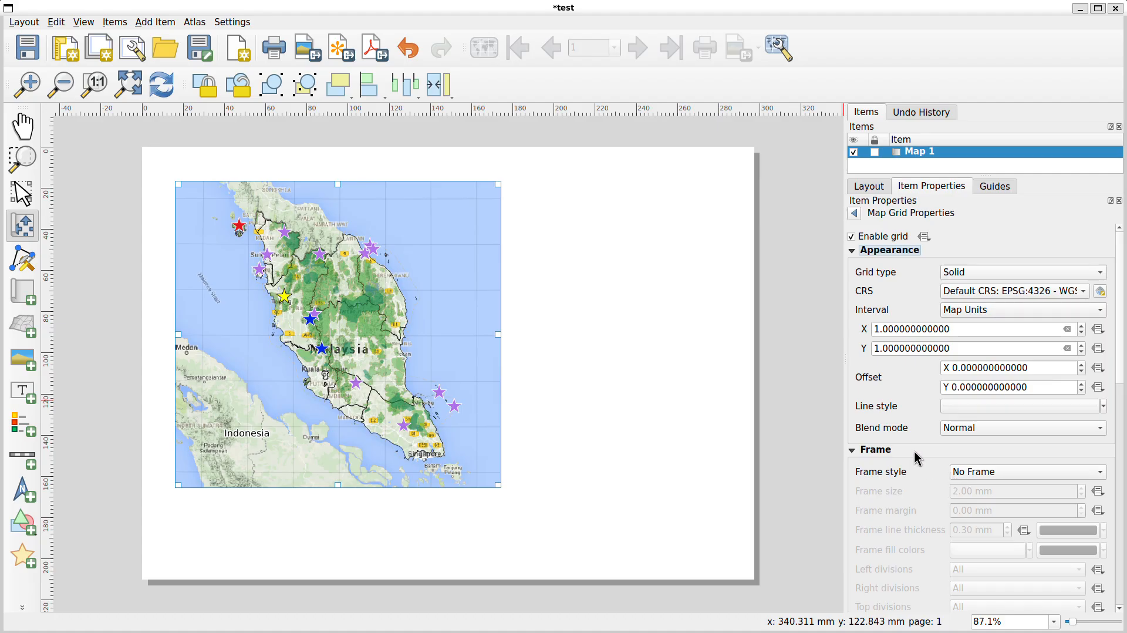
Set the grid frame style to Zebra
{"action": "left_click", "coordinate": [1002, 472]}
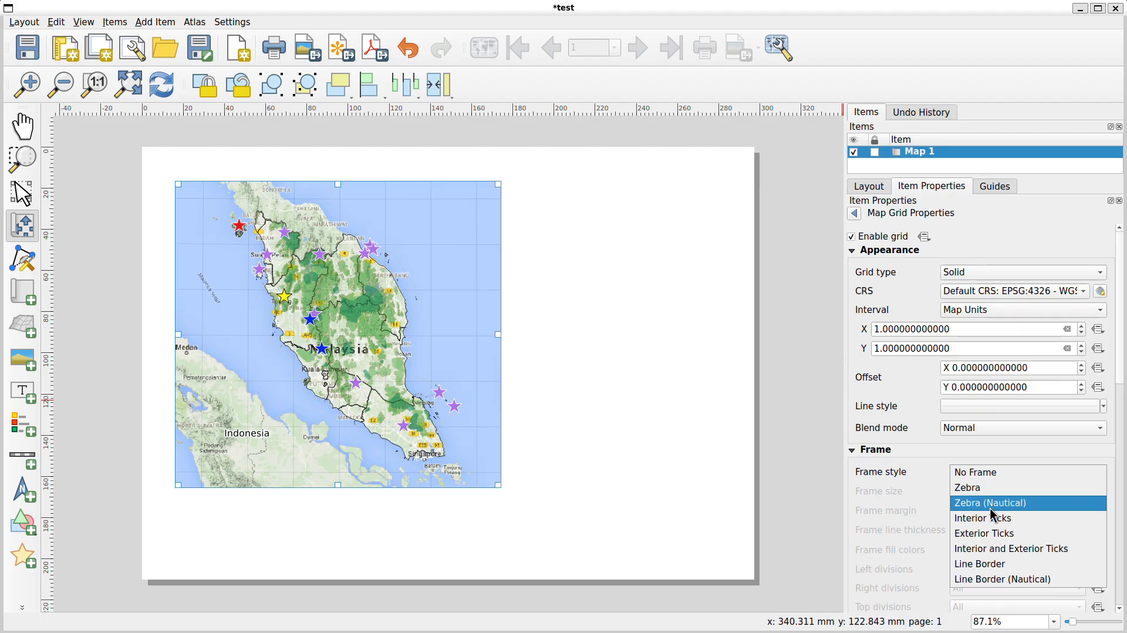
{"action": "left_click", "coordinate": [998, 565]}
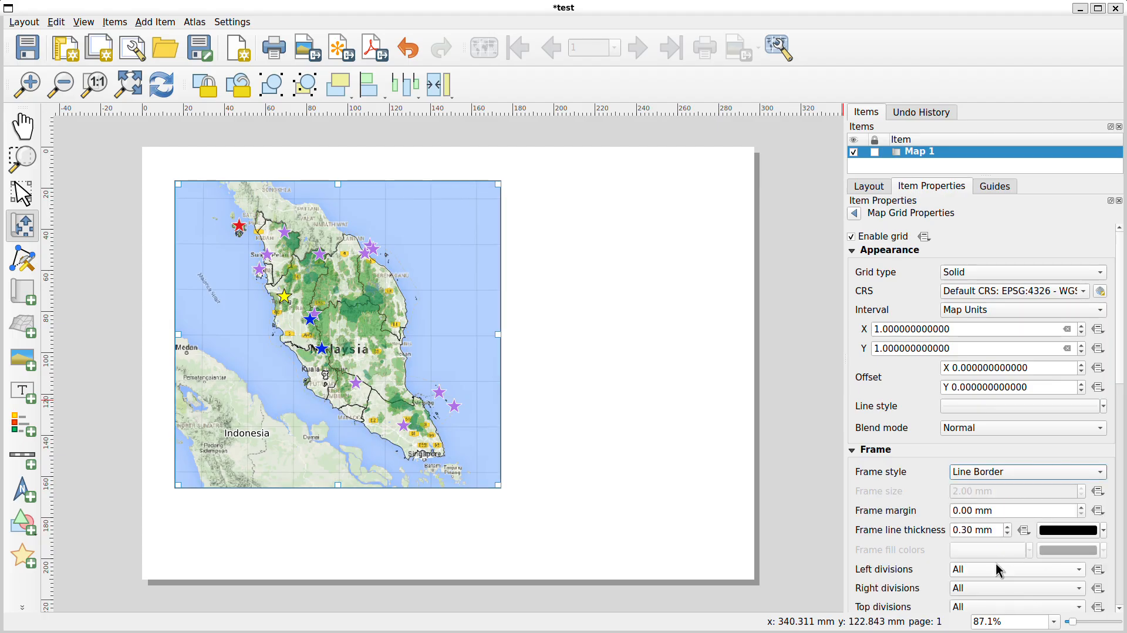
{"action": "left_click", "coordinate": [1008, 473]}
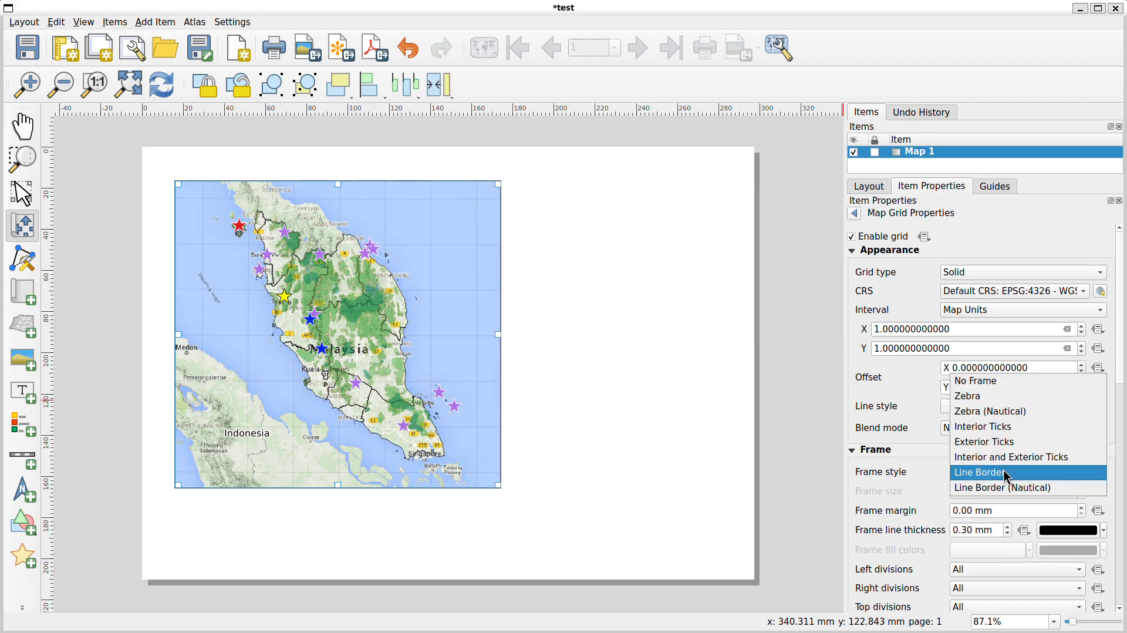
{"action": "left_click", "coordinate": [1005, 427]}
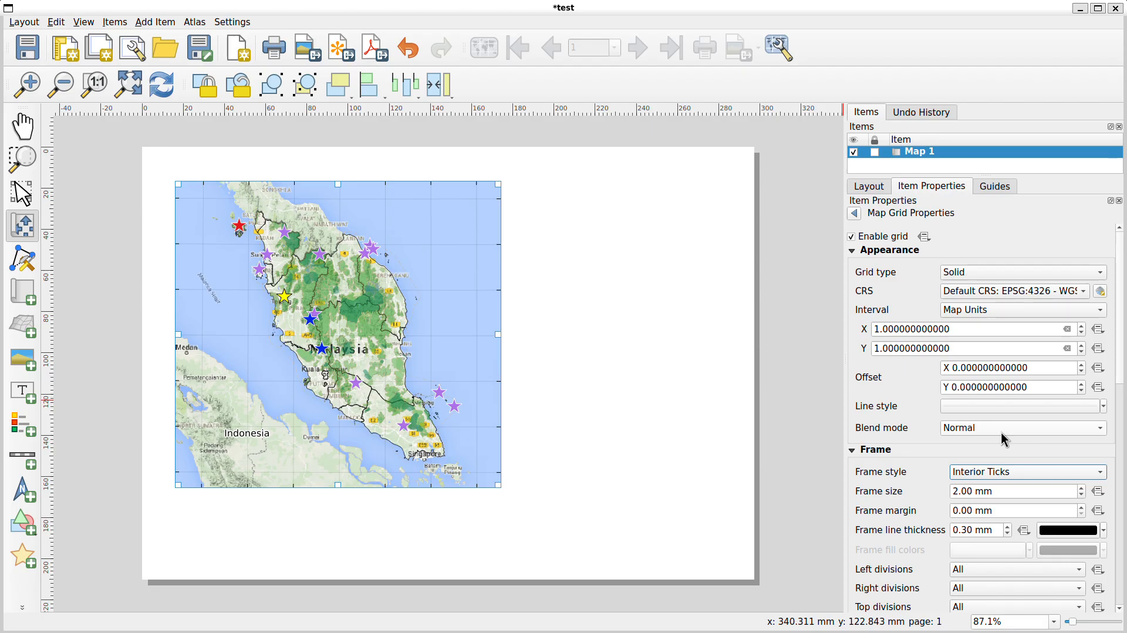
{"action": "left_click", "coordinate": [1008, 473]}
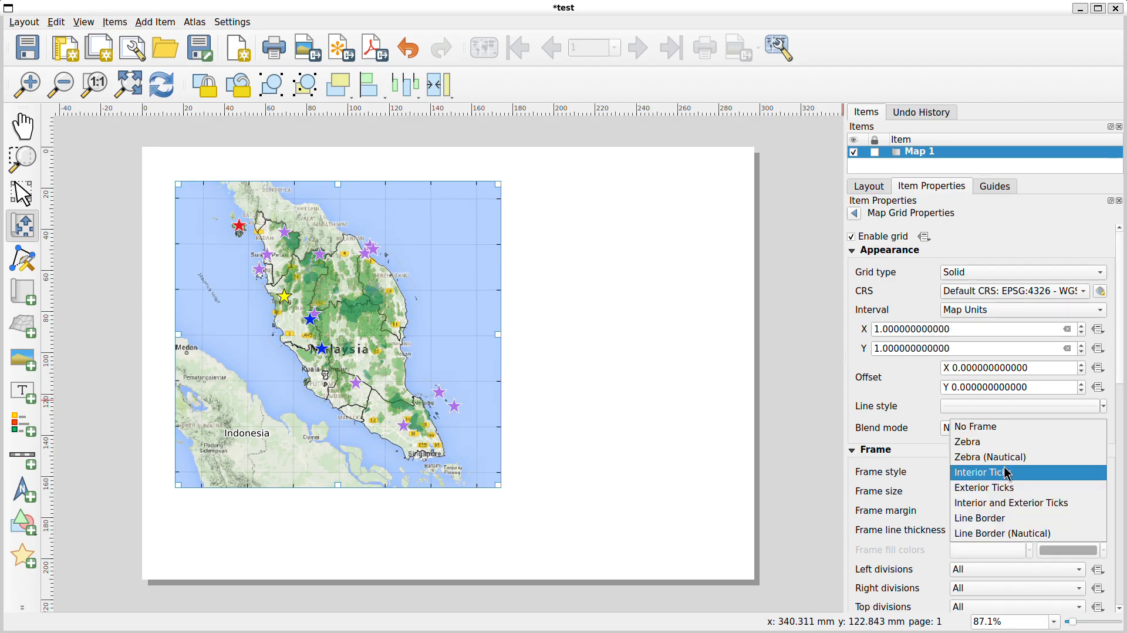
{"action": "left_click", "coordinate": [998, 442]}
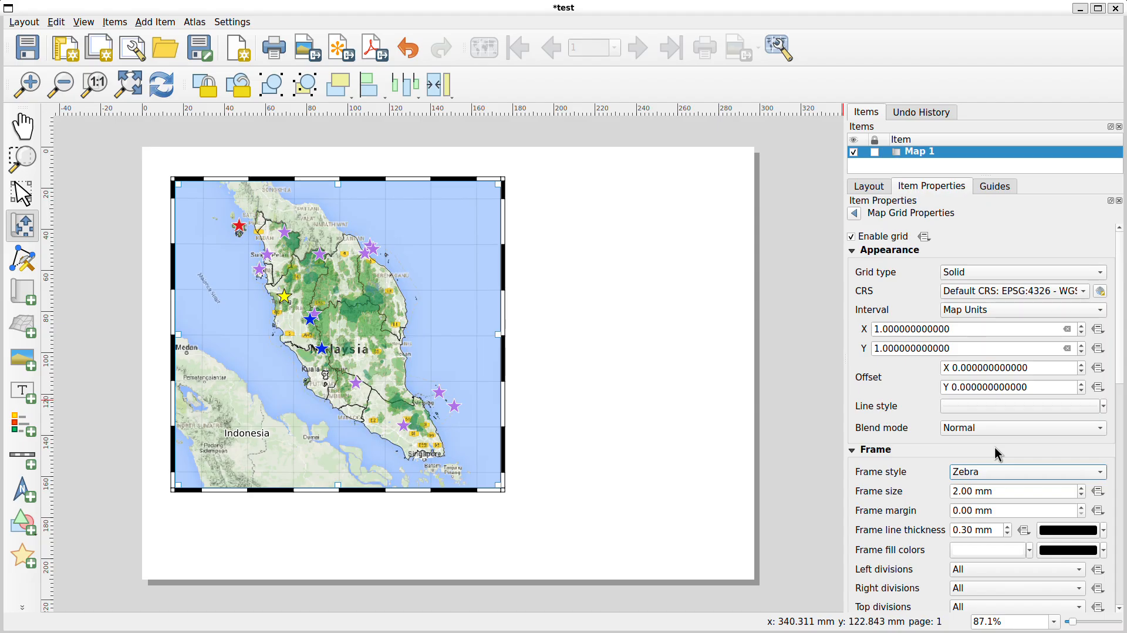
{"action": "left_click", "coordinate": [995, 447]}
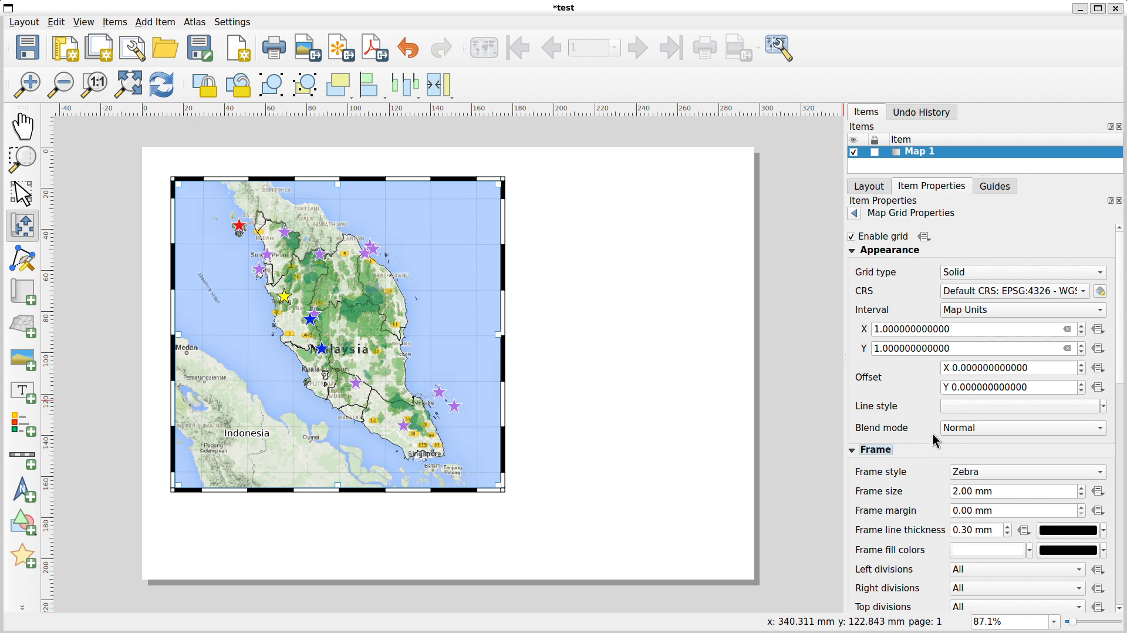
Enable drawing of grid coordinates on the map frame
{"action": "scroll", "coordinate": [936, 439], "scroll_direction": "down", "scroll_amount": 1}
{"action": "scroll", "coordinate": [926, 411], "scroll_direction": "up", "scroll_amount": 1}
{"action": "left_click", "coordinate": [854, 254]}
{"action": "left_click", "coordinate": [852, 264]}
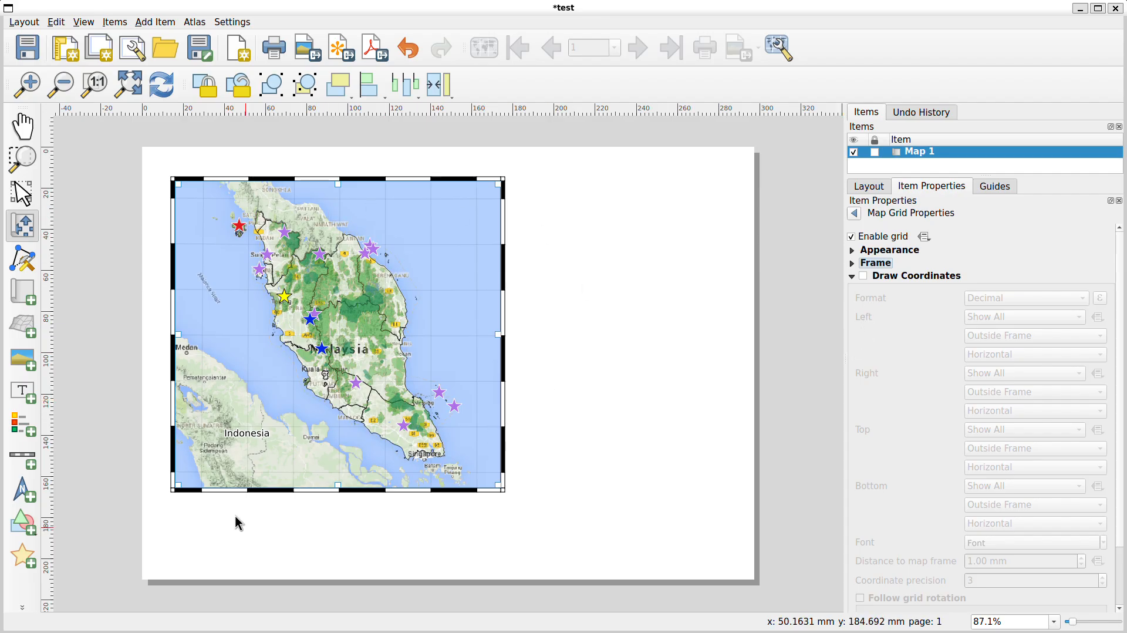
{"action": "left_click", "coordinate": [864, 276]}
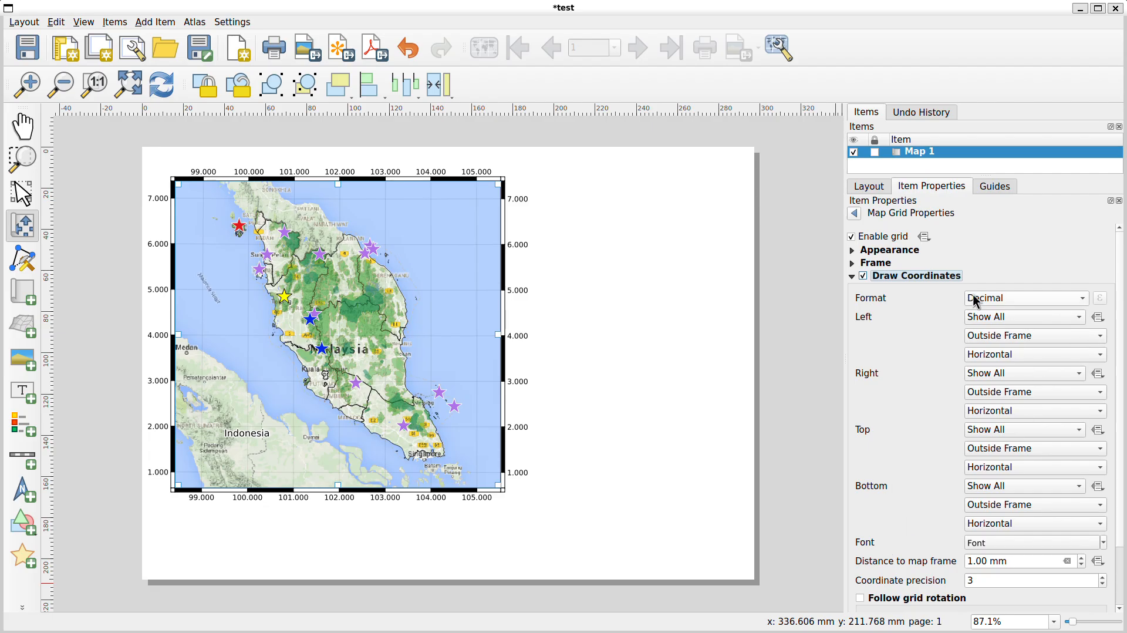
Set the coordinate format to Decimal with Suffix and the coordinate precision to 0
{"action": "left_click", "coordinate": [1004, 298]}
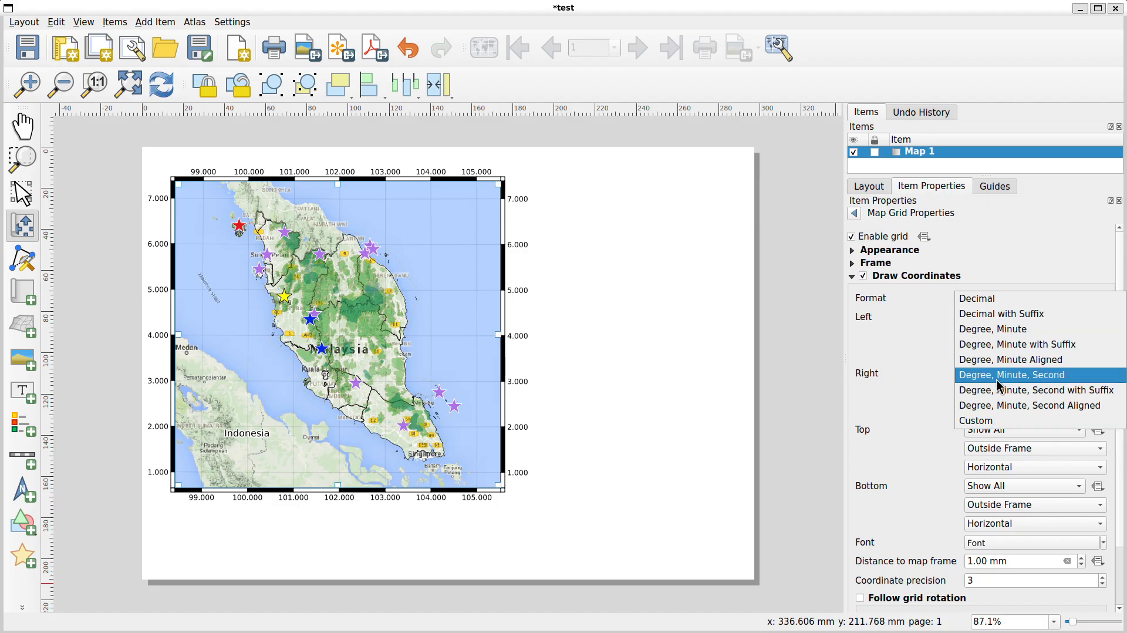
{"action": "left_click", "coordinate": [1001, 317]}
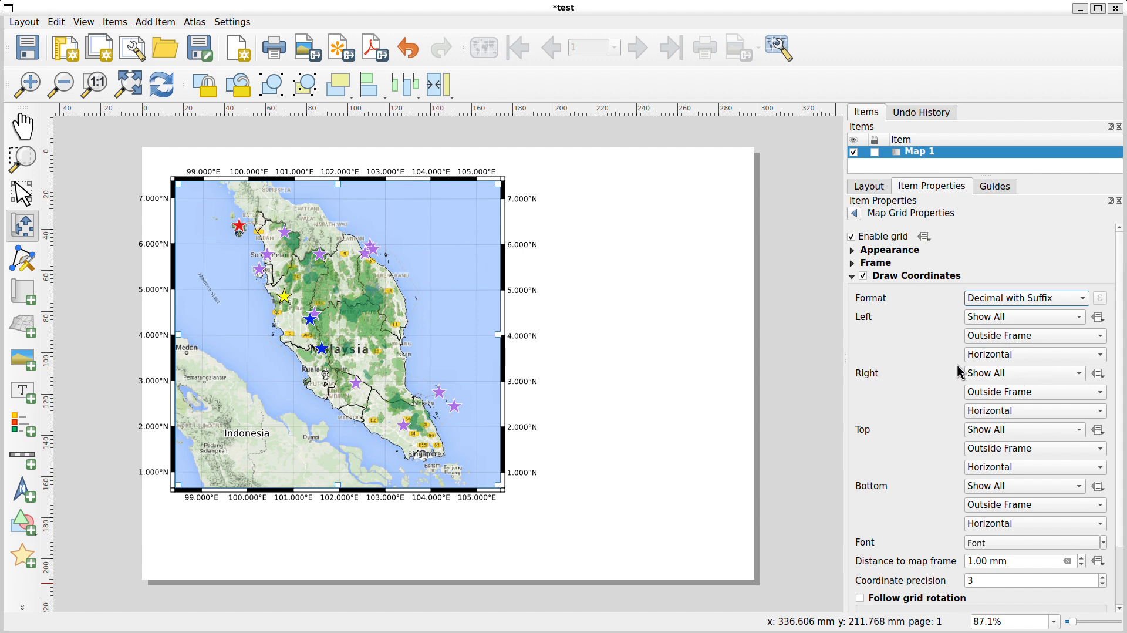
{"action": "double_click", "coordinate": [976, 580]}
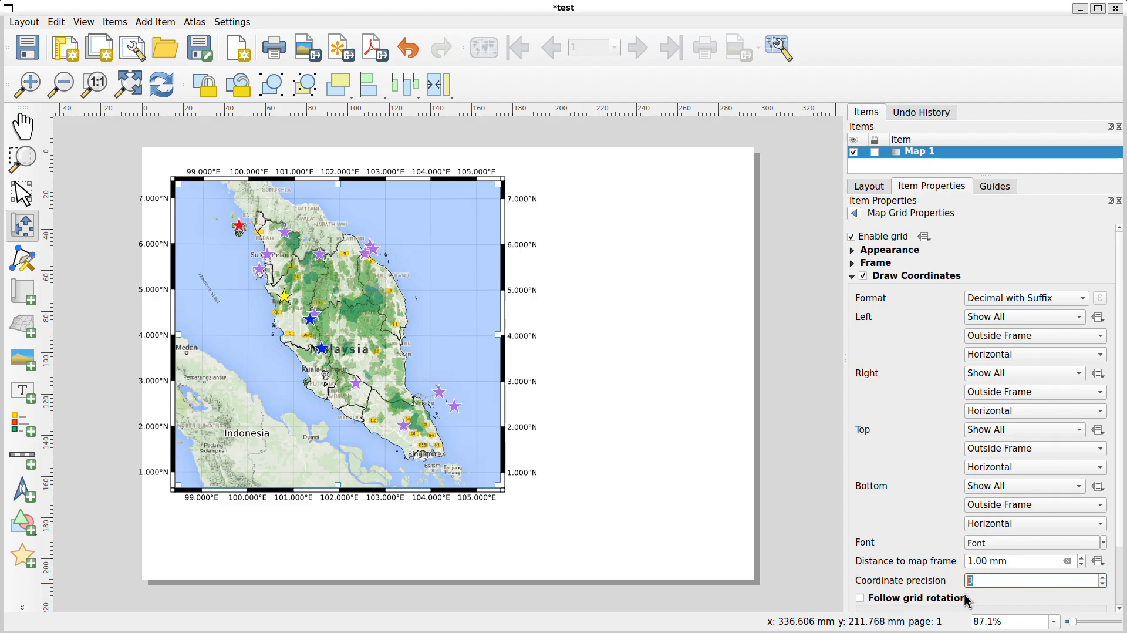
{"action": "type", "text": "0"}
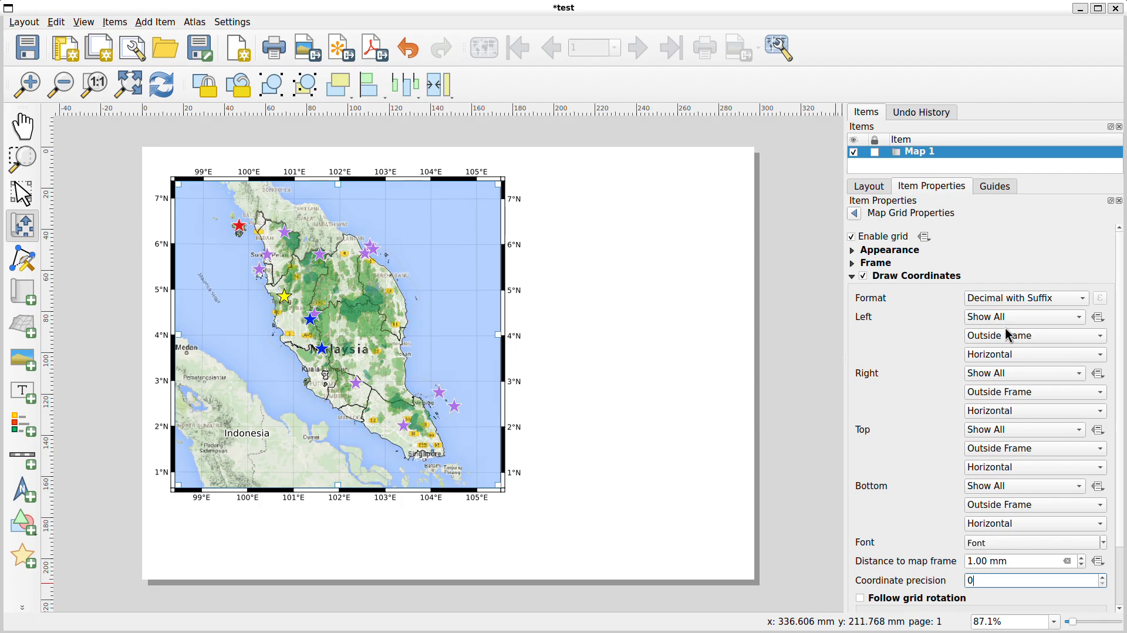
Place the left-side coordinate labels Inside Frame
{"action": "left_click", "coordinate": [1061, 338]}
{"action": "left_click", "coordinate": [1039, 315]}
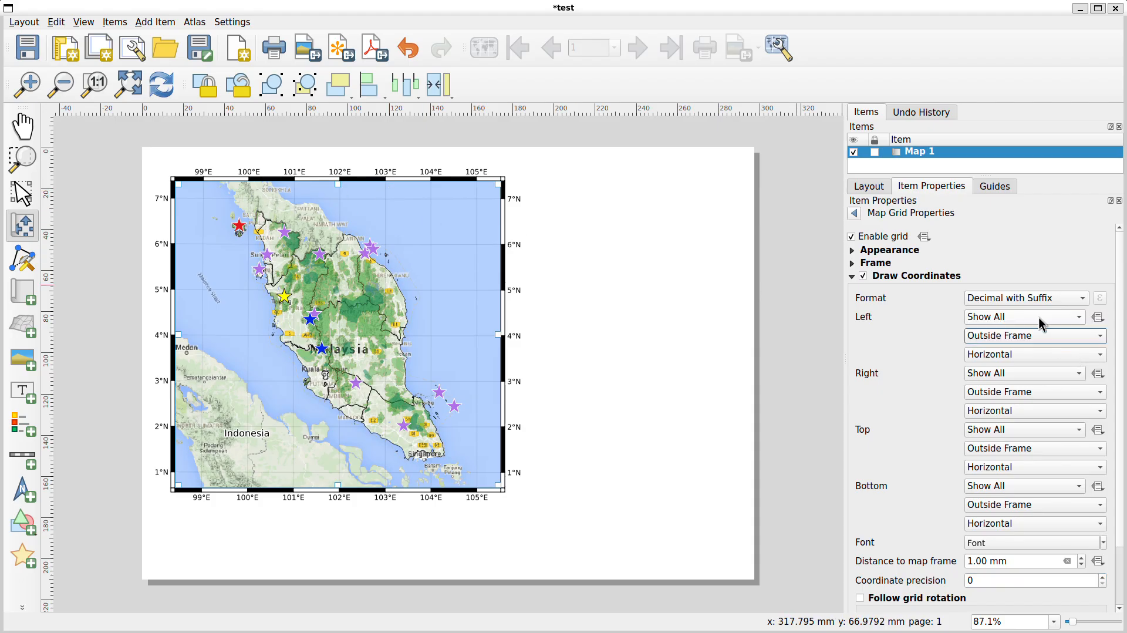
{"action": "left_click", "coordinate": [1038, 334]}
{"action": "left_click", "coordinate": [1032, 322]}
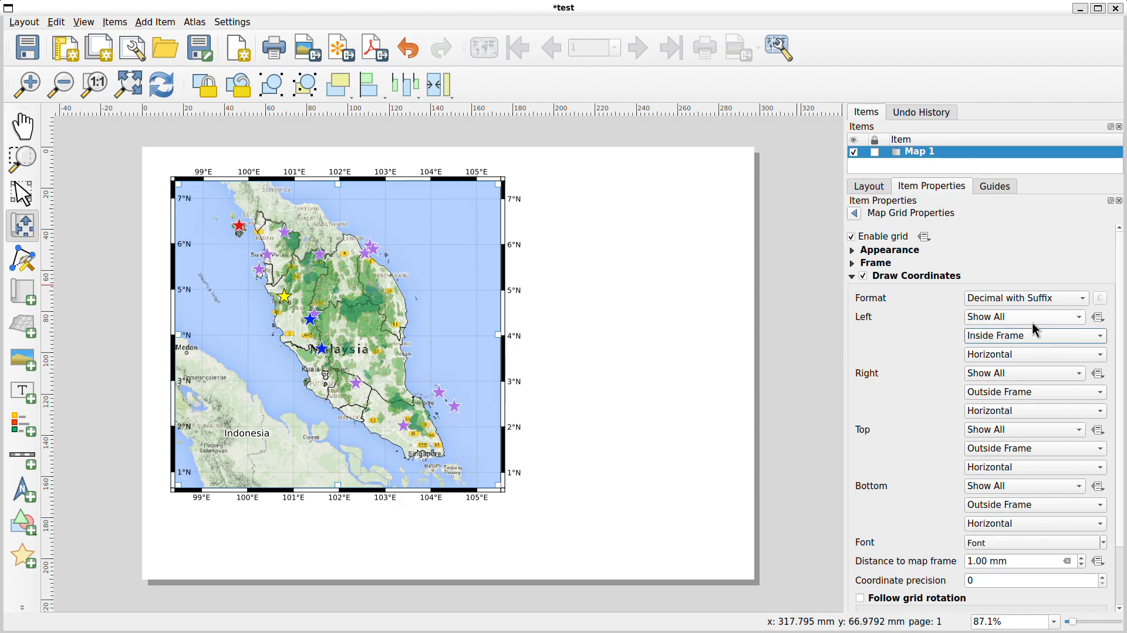
{"action": "left_click", "coordinate": [1037, 335]}
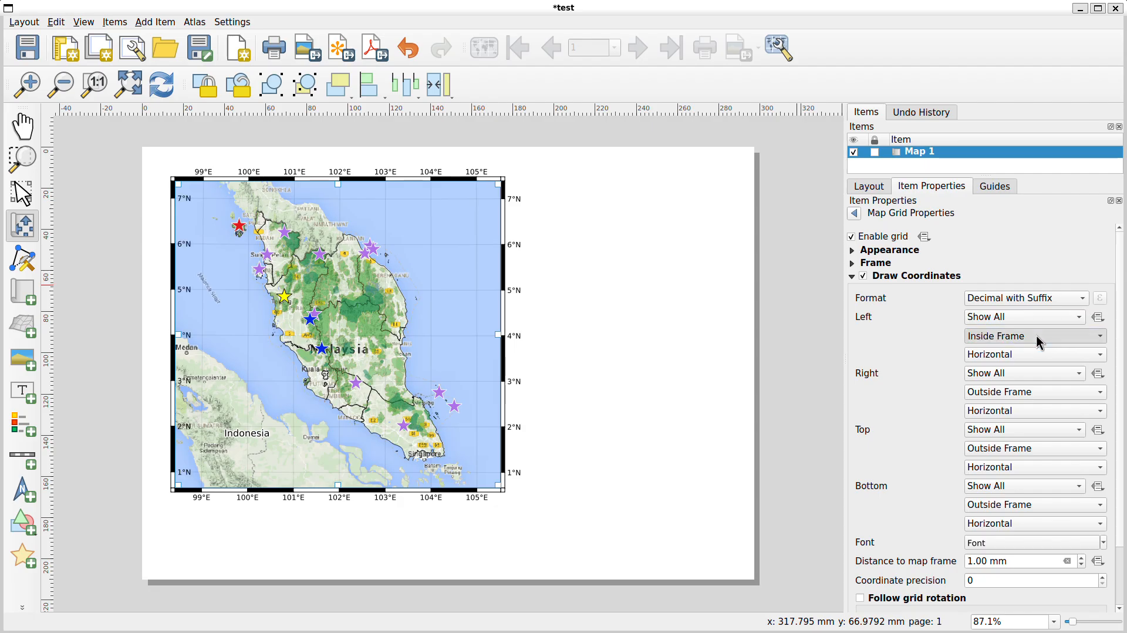
Set the left-side coordinate labels back to Outside Frame
{"action": "left_click", "coordinate": [1035, 351]}
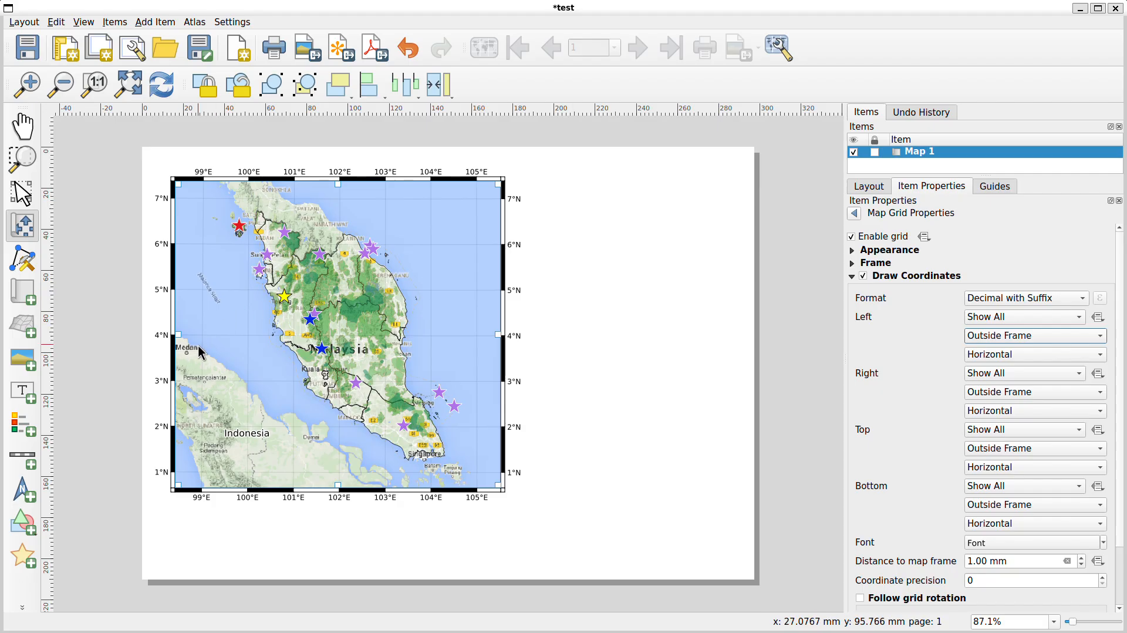
Add a legend item and place it to the right of the map
{"action": "left_click", "coordinate": [24, 430]}
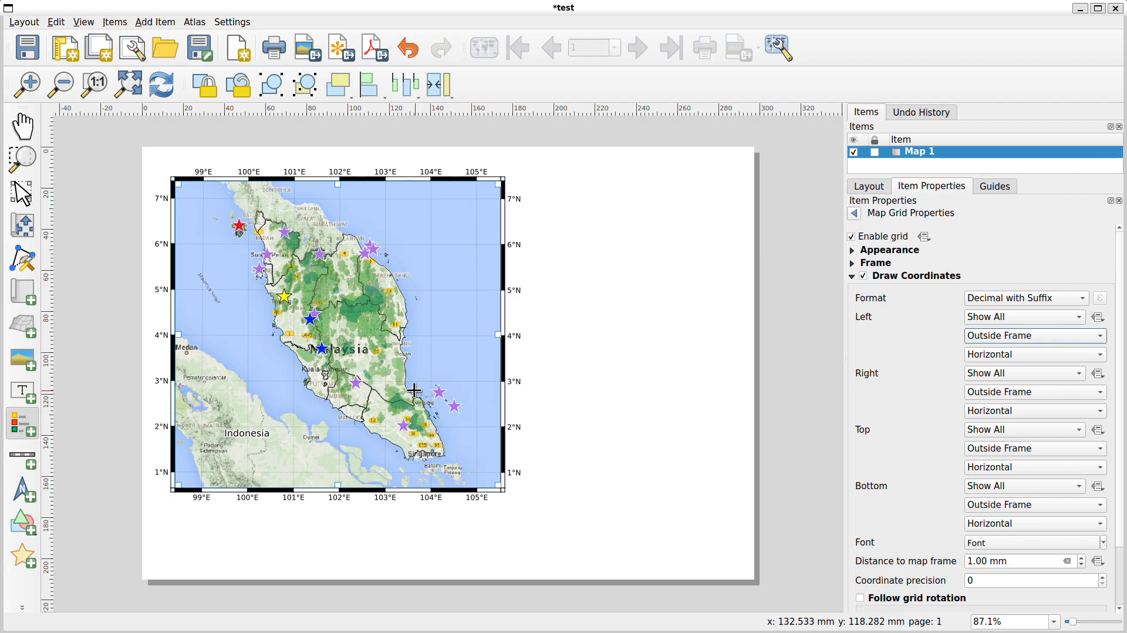
{"action": "left_click_drag", "start_coordinate": [545, 357], "coordinate": [714, 504]}
{"action": "left_click_drag", "start_coordinate": [610, 436], "coordinate": [639, 359]}
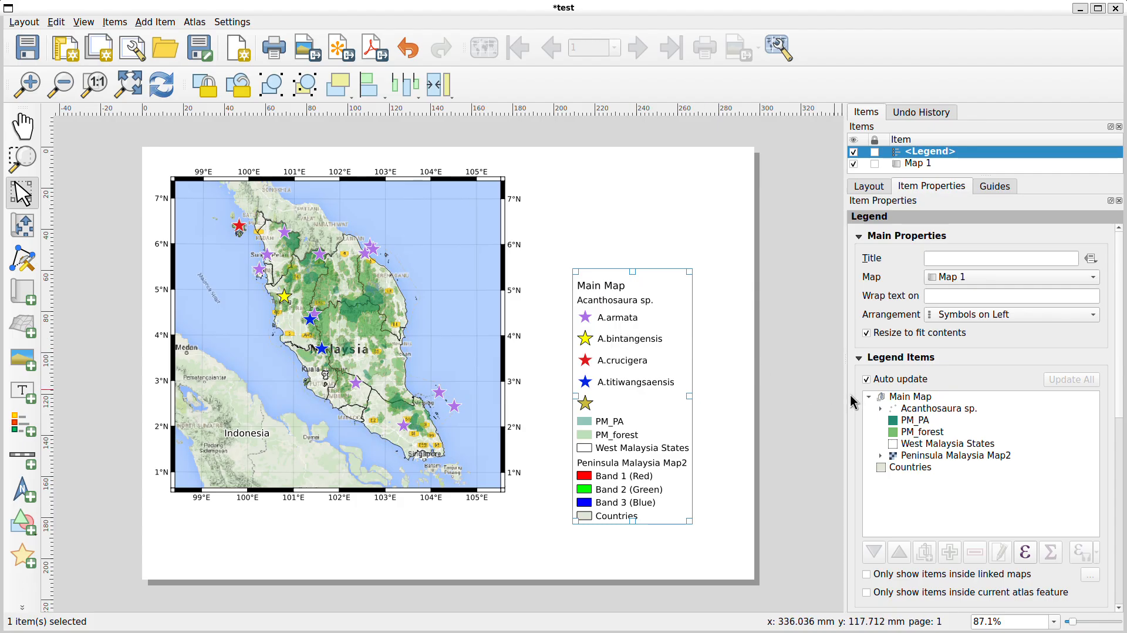
Turn off automatic updating of the legend items
{"action": "left_click", "coordinate": [957, 422]}
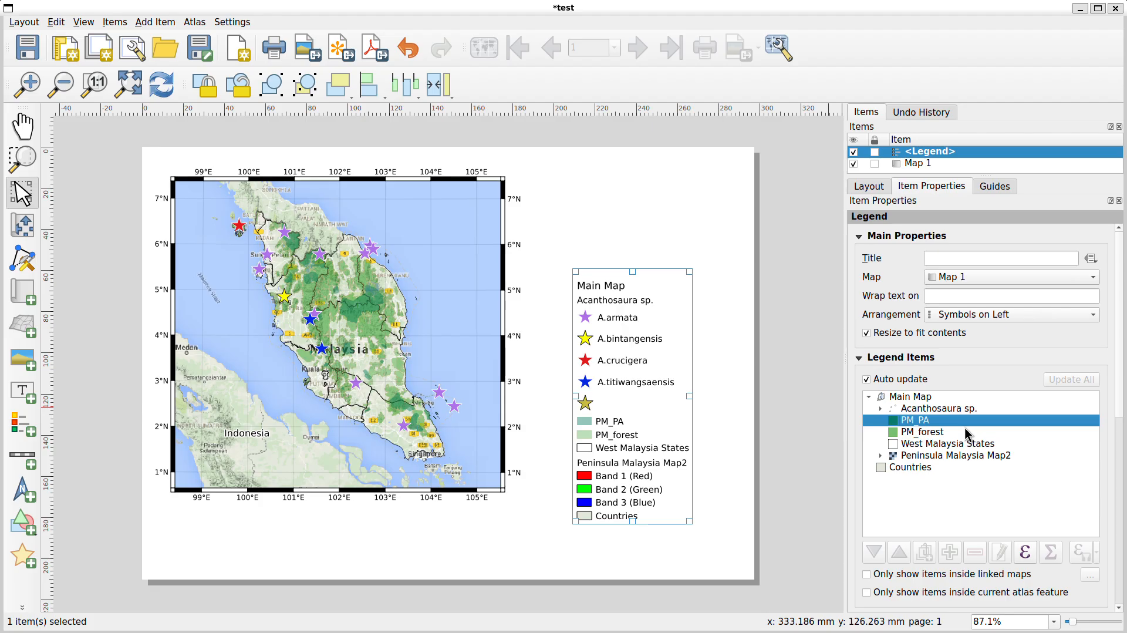
{"action": "left_click", "coordinate": [923, 398]}
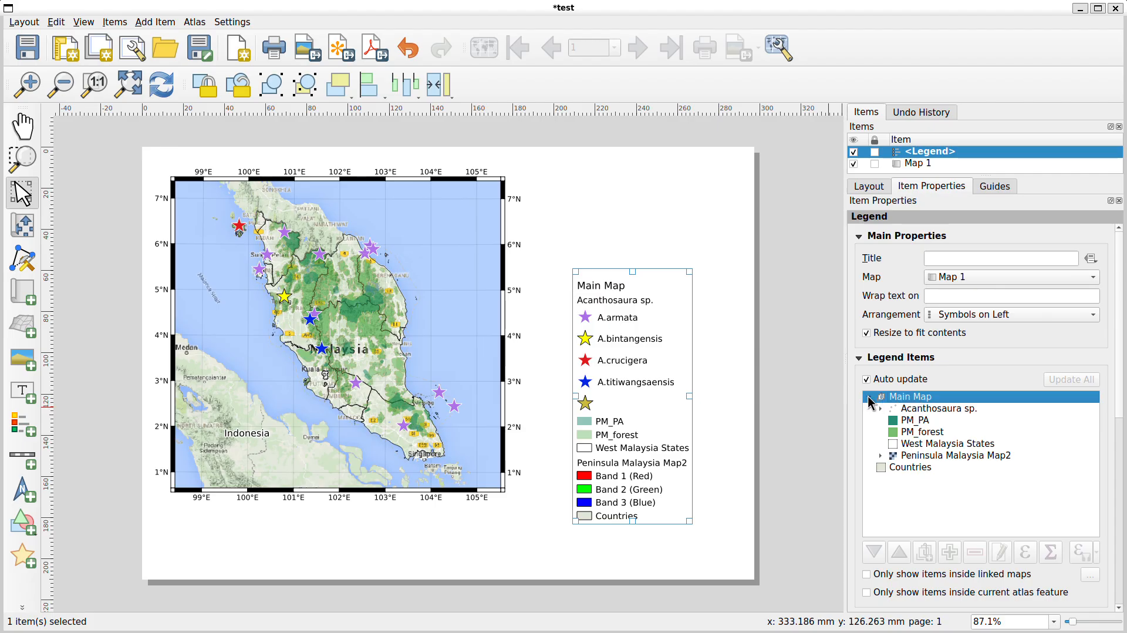
{"action": "left_click", "coordinate": [869, 397]}
{"action": "left_click", "coordinate": [869, 397]}
{"action": "left_click", "coordinate": [867, 379]}
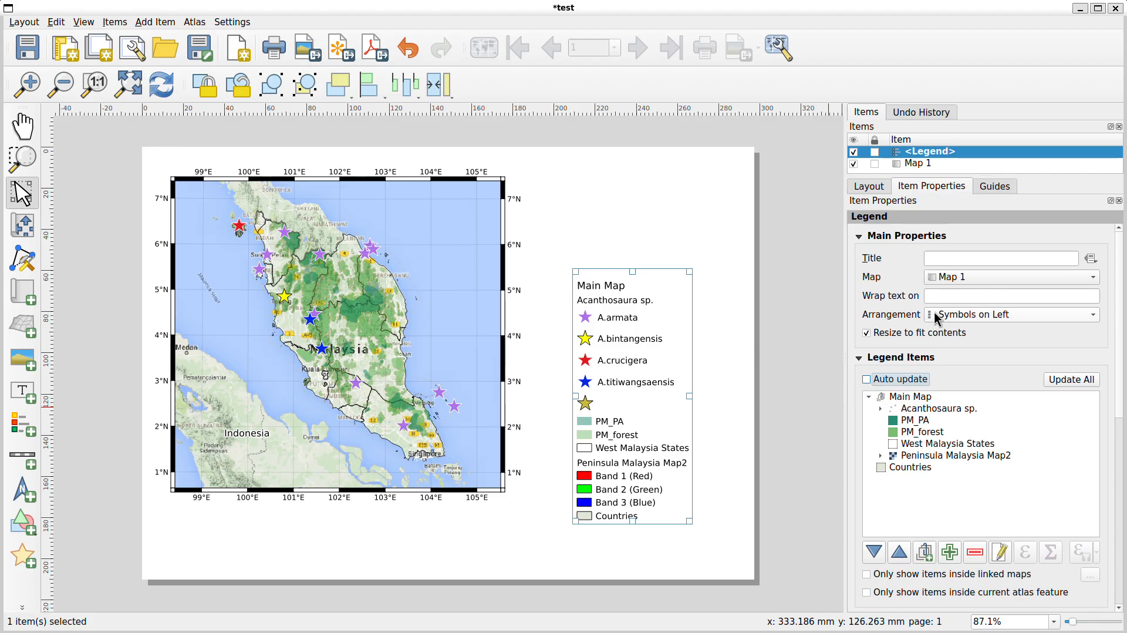
Set the legend title to Legend
{"action": "left_click", "coordinate": [944, 256]}
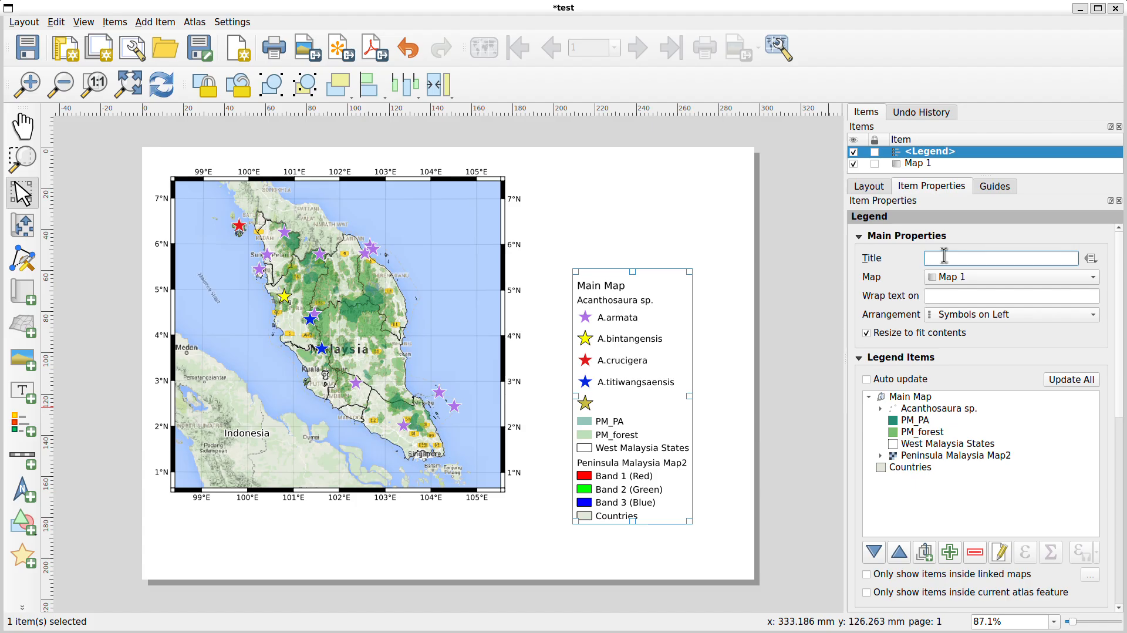
{"action": "type", "text": "Legend"}
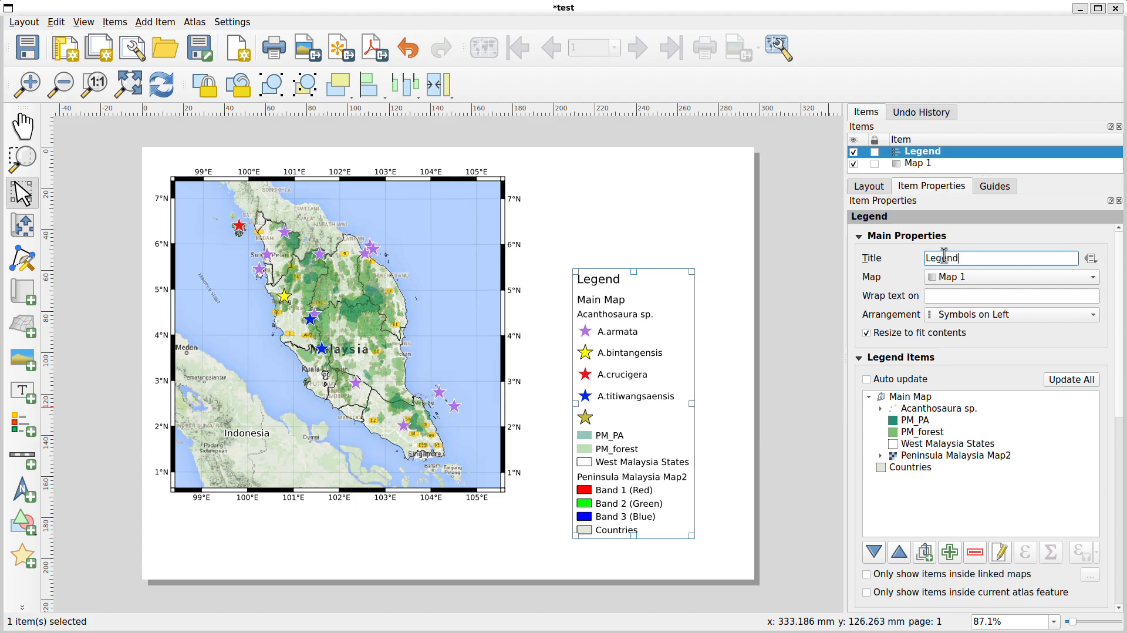
{"action": "left_click", "coordinate": [895, 257]}
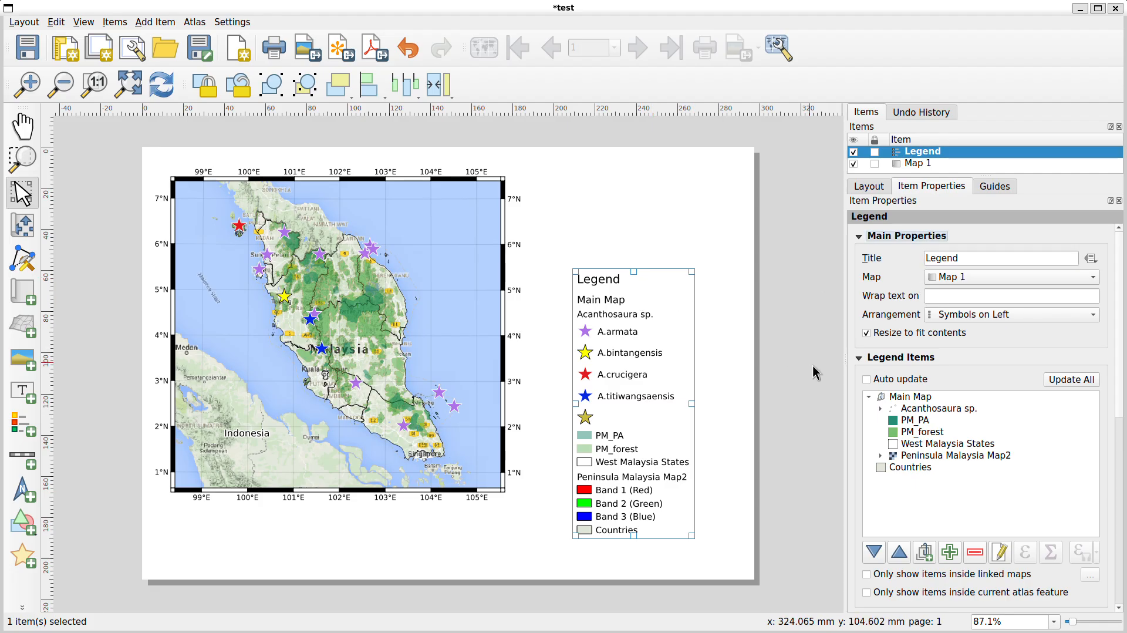
Expand the Acanthosaura sp. group and remove its unlabeled star entry from the legend
{"action": "left_click", "coordinate": [880, 408]}
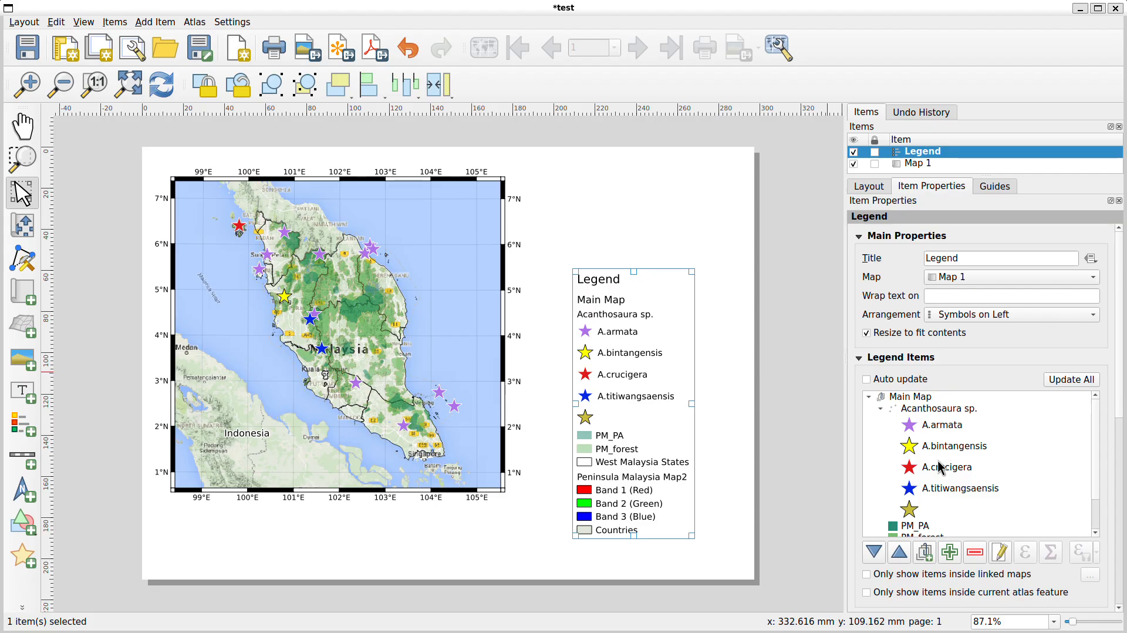
{"action": "left_click", "coordinate": [923, 514]}
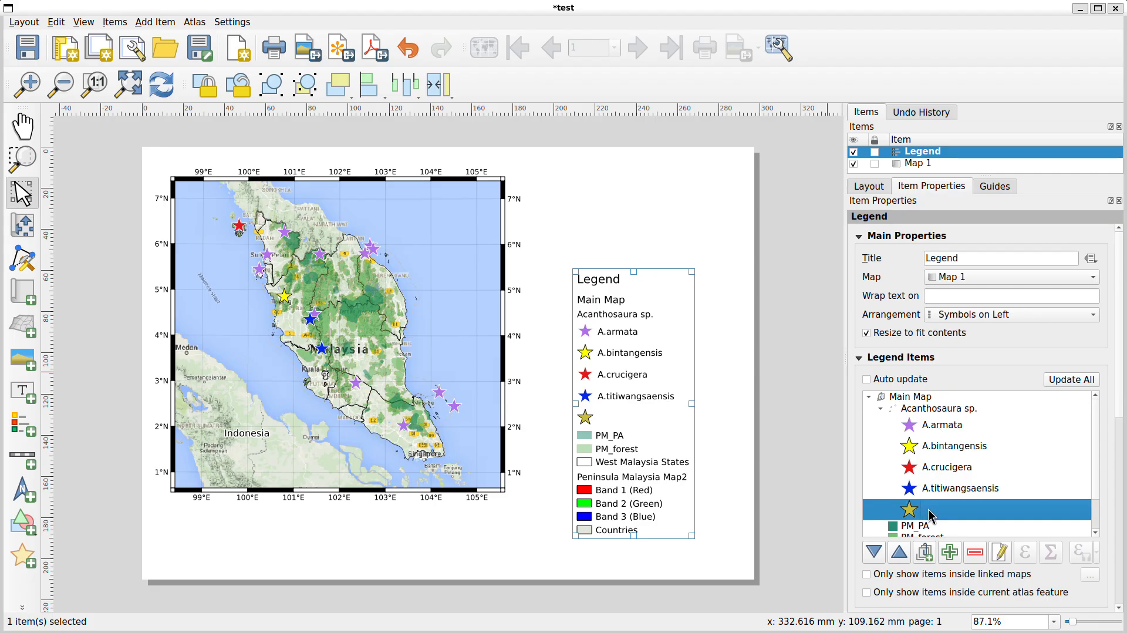
{"action": "left_click", "coordinate": [976, 560]}
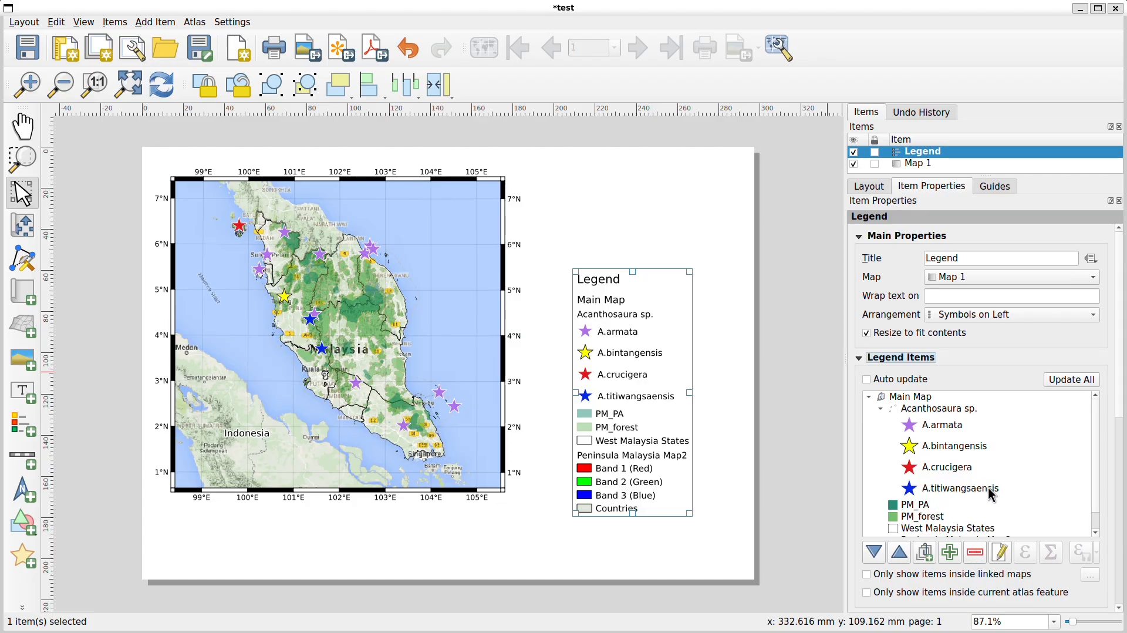
Remove the Peninsula Malaysia Map2 entry from the legend
{"action": "left_click_drag", "start_coordinate": [1096, 449], "coordinate": [1097, 512]}
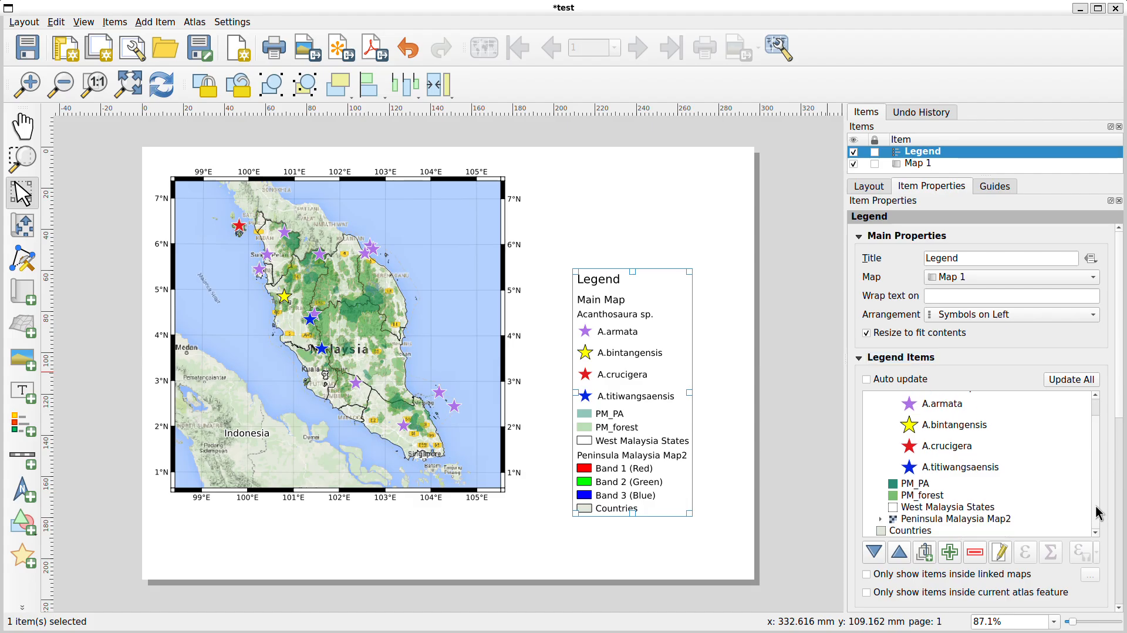
{"action": "left_click", "coordinate": [958, 520]}
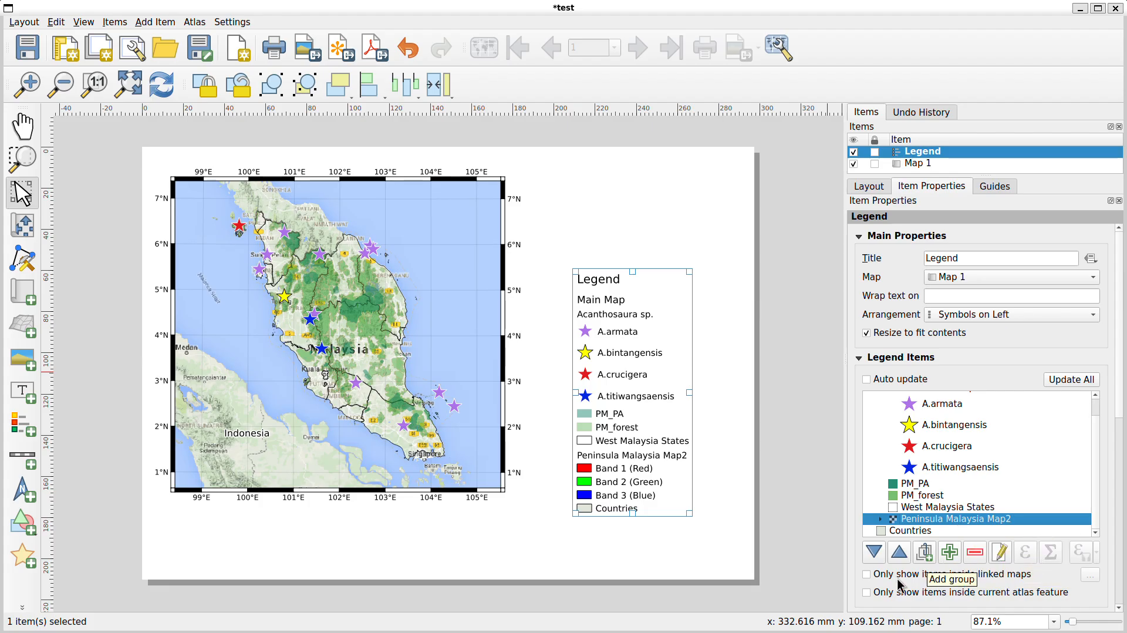
{"action": "left_click", "coordinate": [975, 555]}
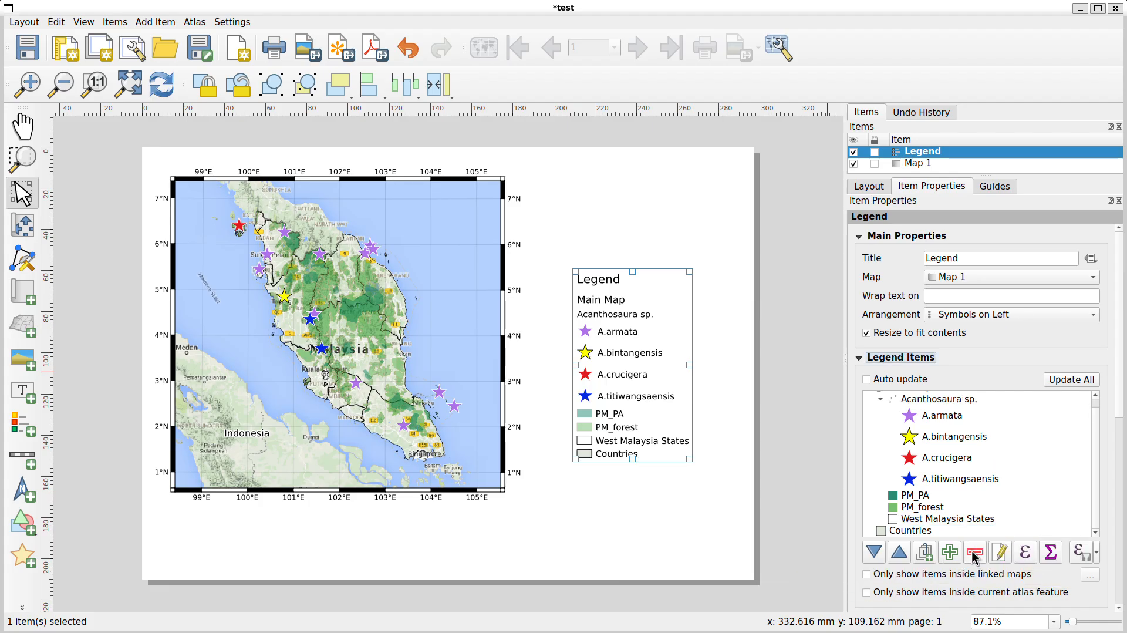
Remove the Countries entry from the legend
{"action": "scroll", "coordinate": [956, 507], "scroll_direction": "down", "scroll_amount": 1}
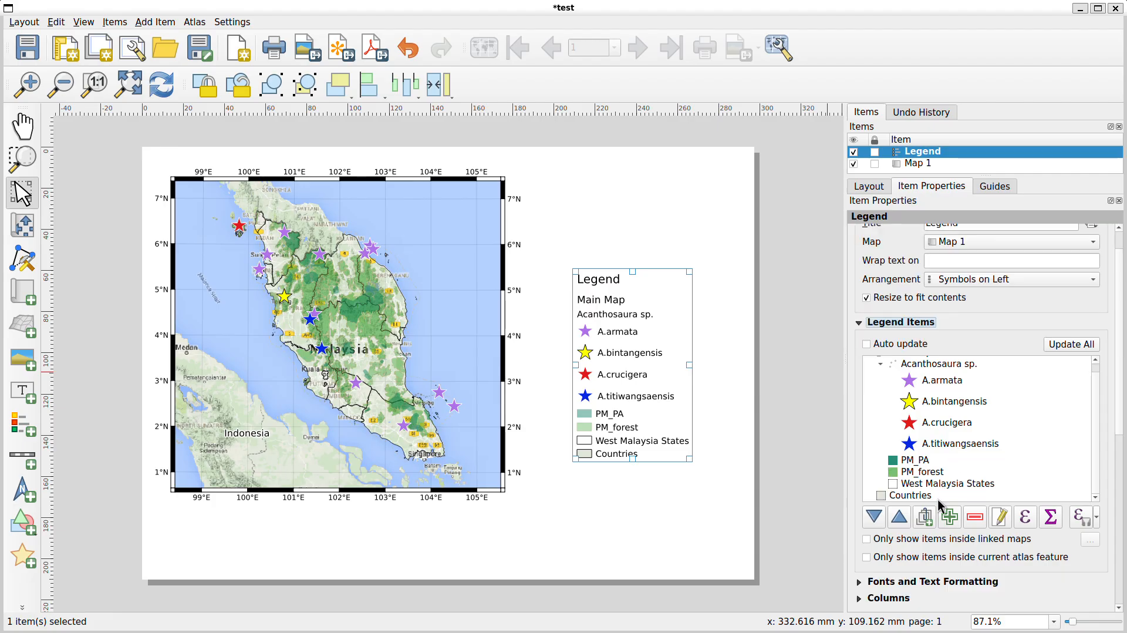
{"action": "left_click", "coordinate": [938, 498]}
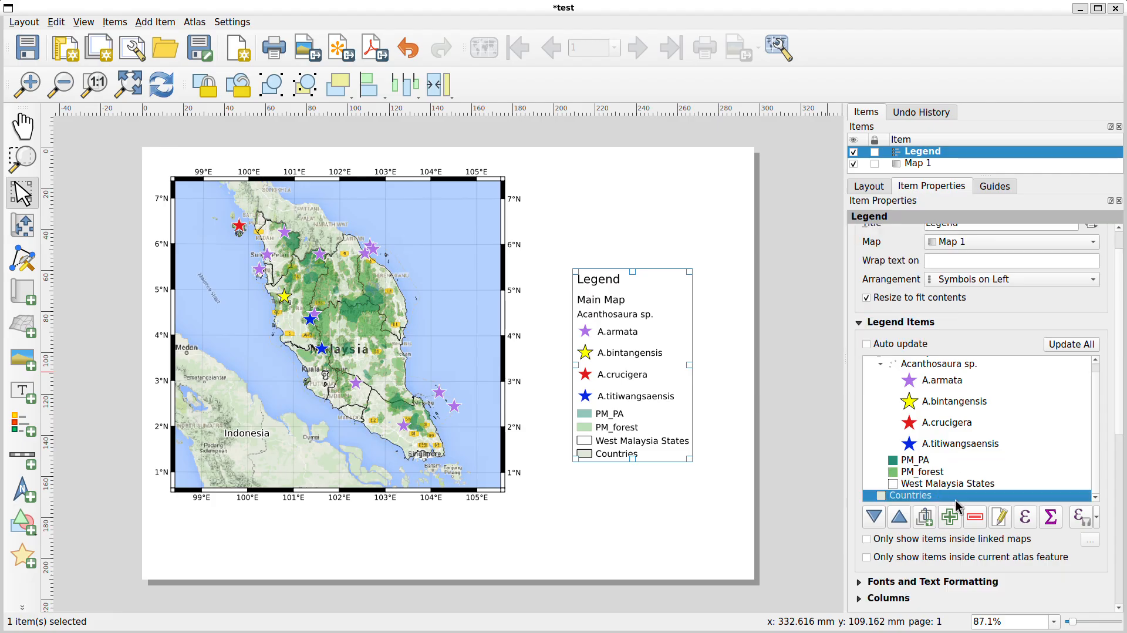
{"action": "left_click", "coordinate": [974, 519]}
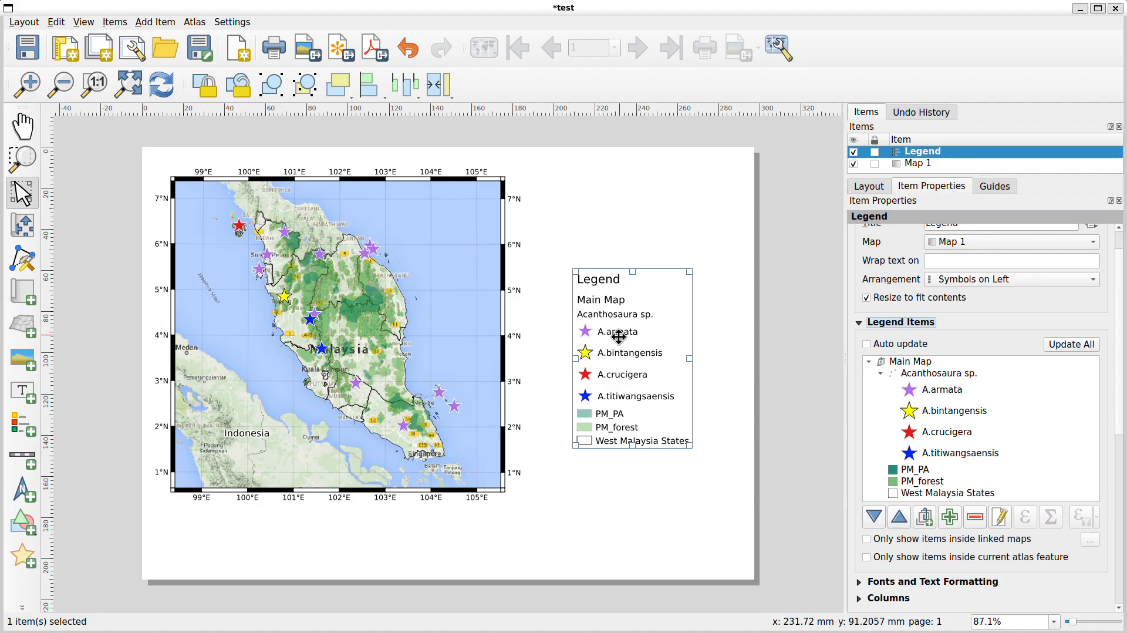
Clear the label of the Main Map group in the legend
{"action": "left_click", "coordinate": [930, 363]}
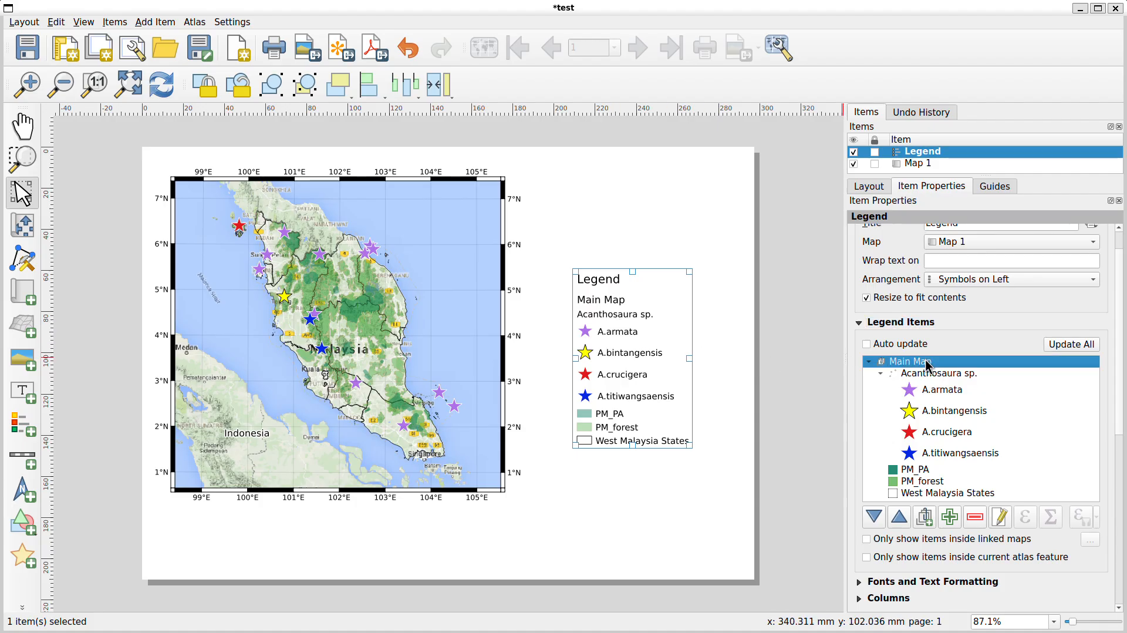
{"action": "left_click", "coordinate": [1001, 517]}
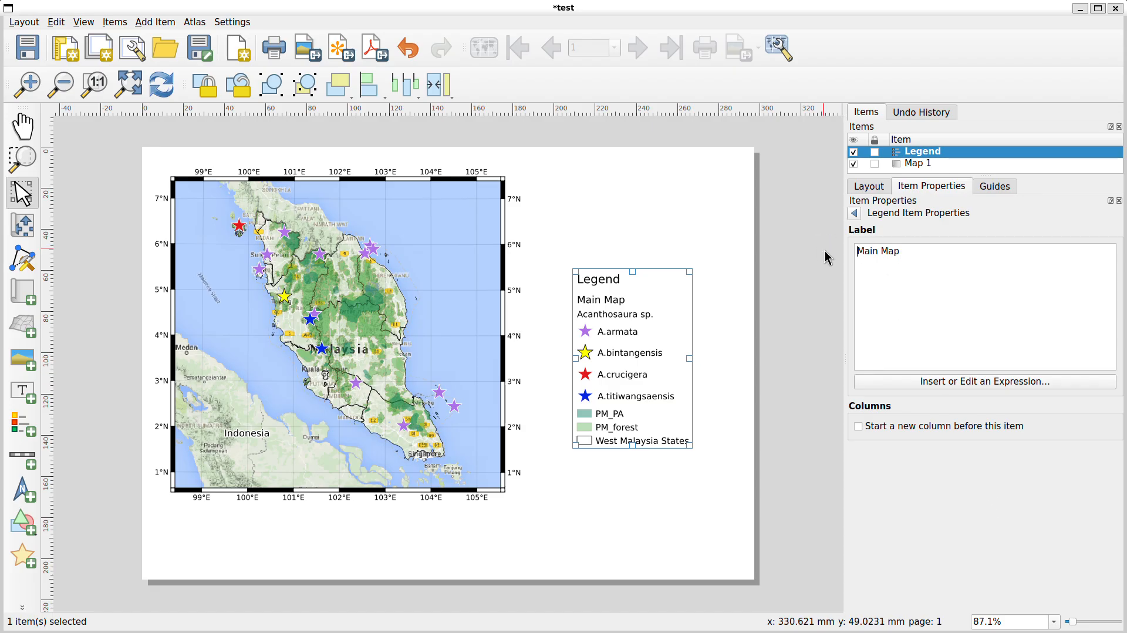
{"action": "left_click_drag", "start_coordinate": [916, 251], "coordinate": [833, 250]}
{"action": "key", "text": "BackSpace"}
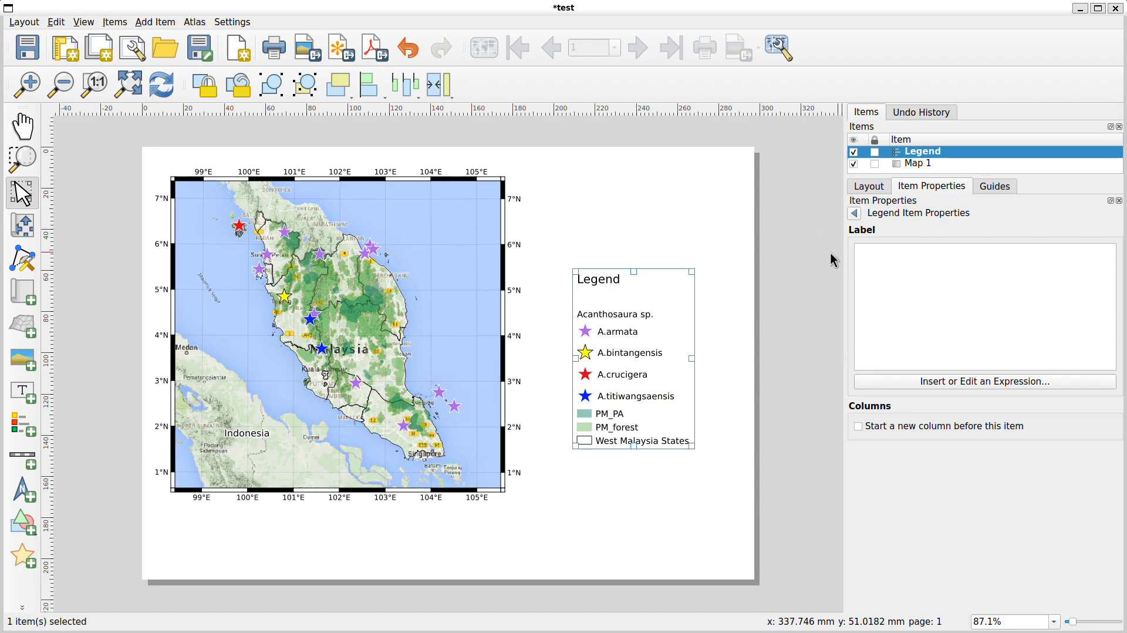
{"action": "left_click", "coordinate": [855, 214]}
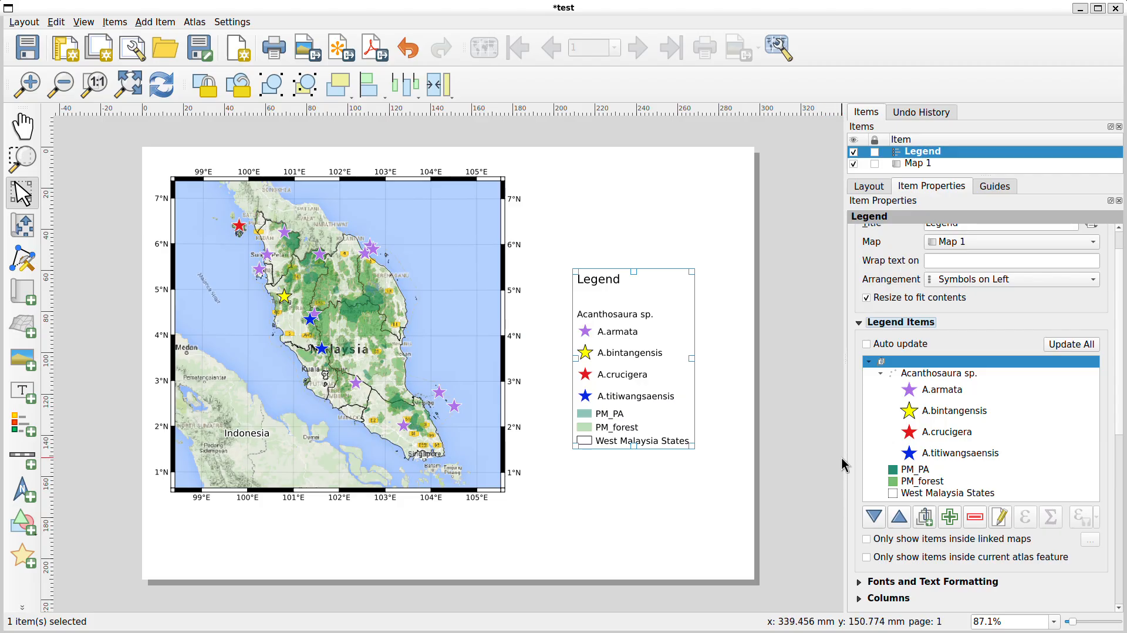
Rename the PM_PA legend item to Protected Areas
{"action": "left_click", "coordinate": [926, 474]}
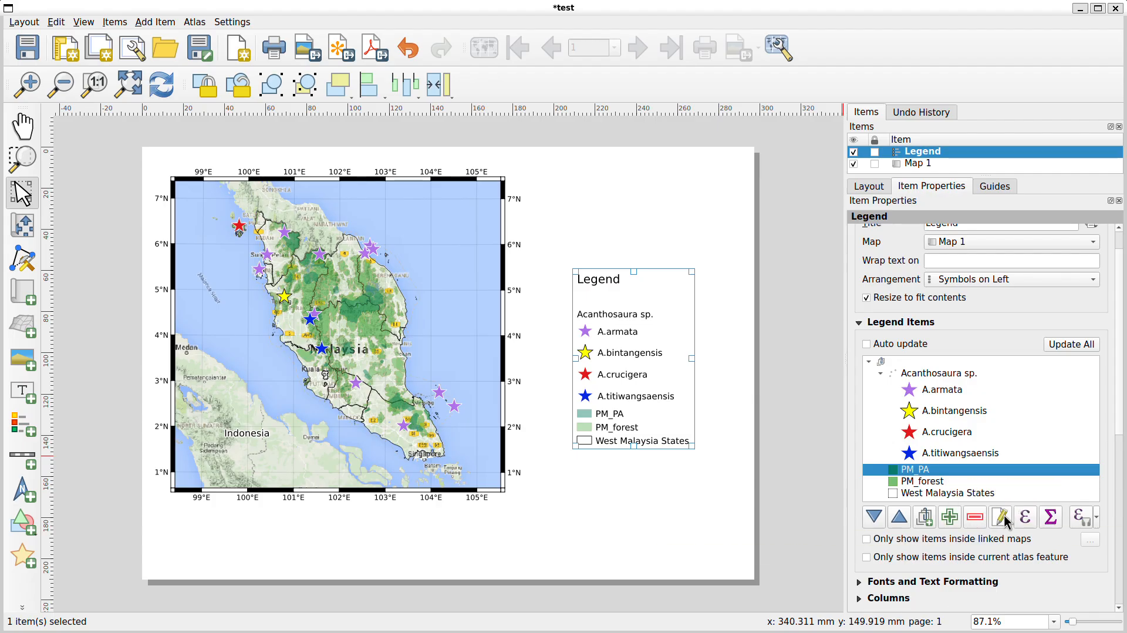
{"action": "left_click", "coordinate": [1001, 518]}
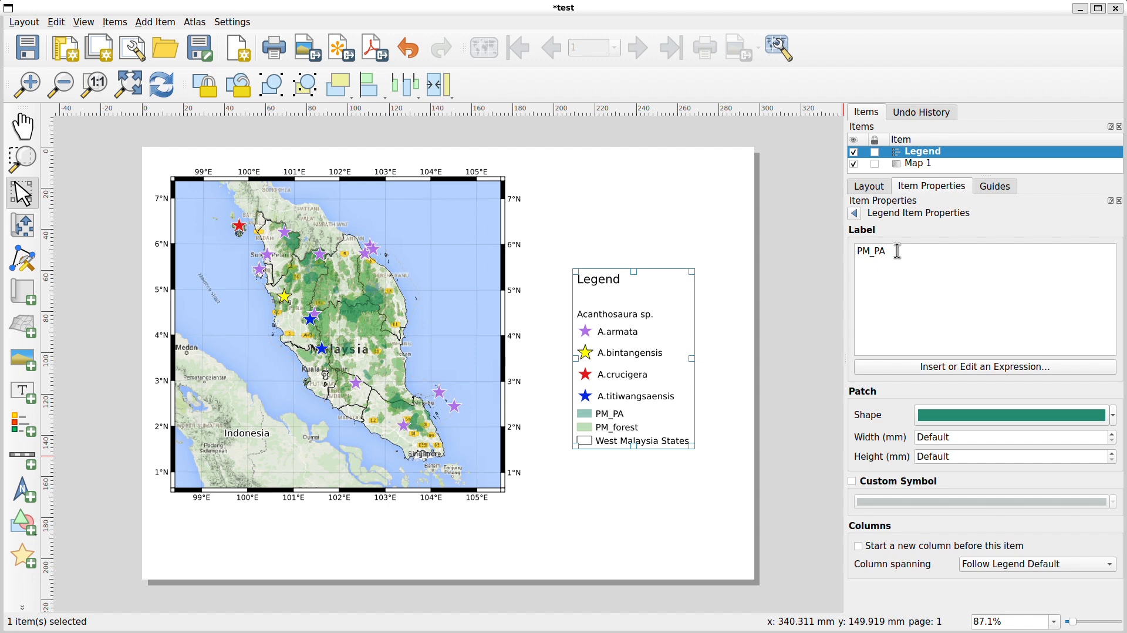
{"action": "left_click_drag", "start_coordinate": [897, 251], "coordinate": [855, 250]}
{"action": "type", "text": "Protected A"}
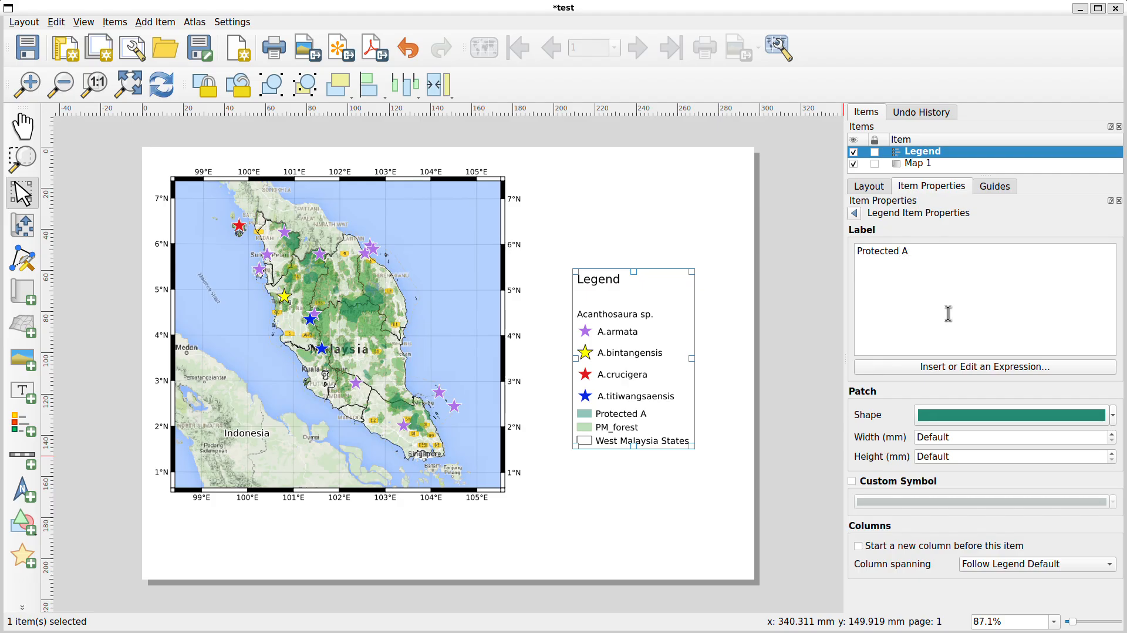
{"action": "type", "text": "reas"}
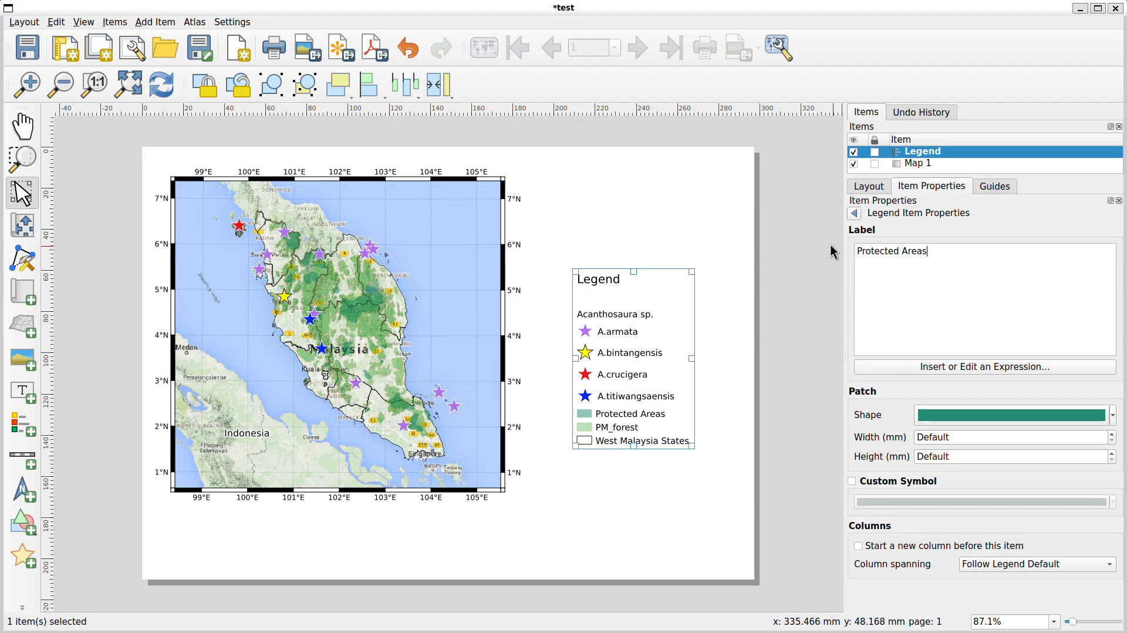
{"action": "left_click", "coordinate": [856, 213]}
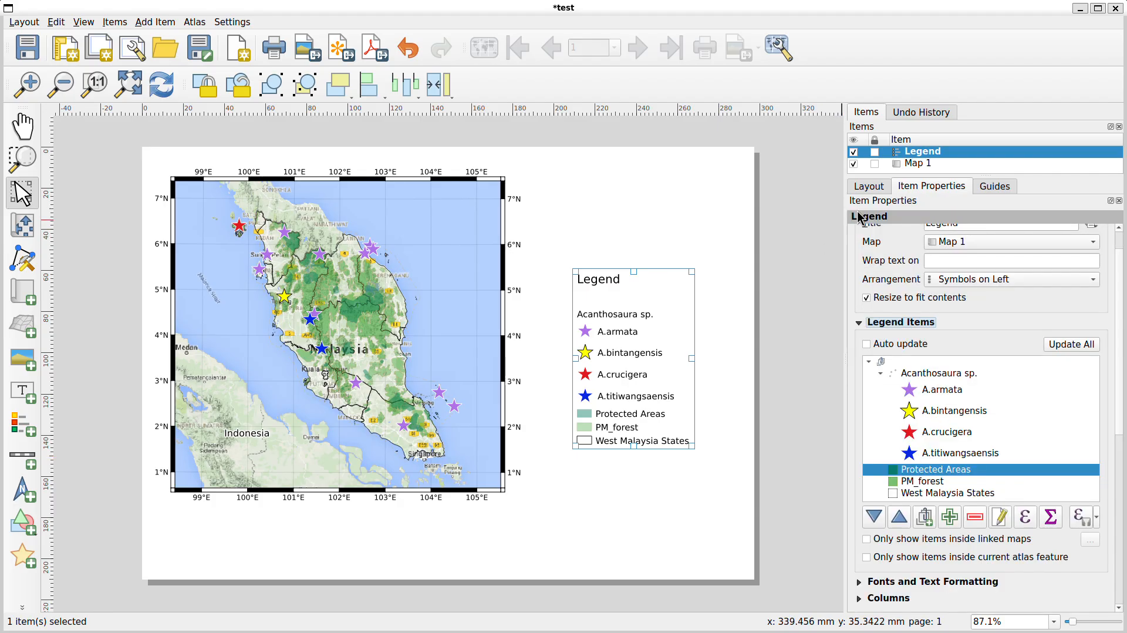
Rename the PM_forest legend item to Forest Cover
{"action": "left_click", "coordinate": [917, 482]}
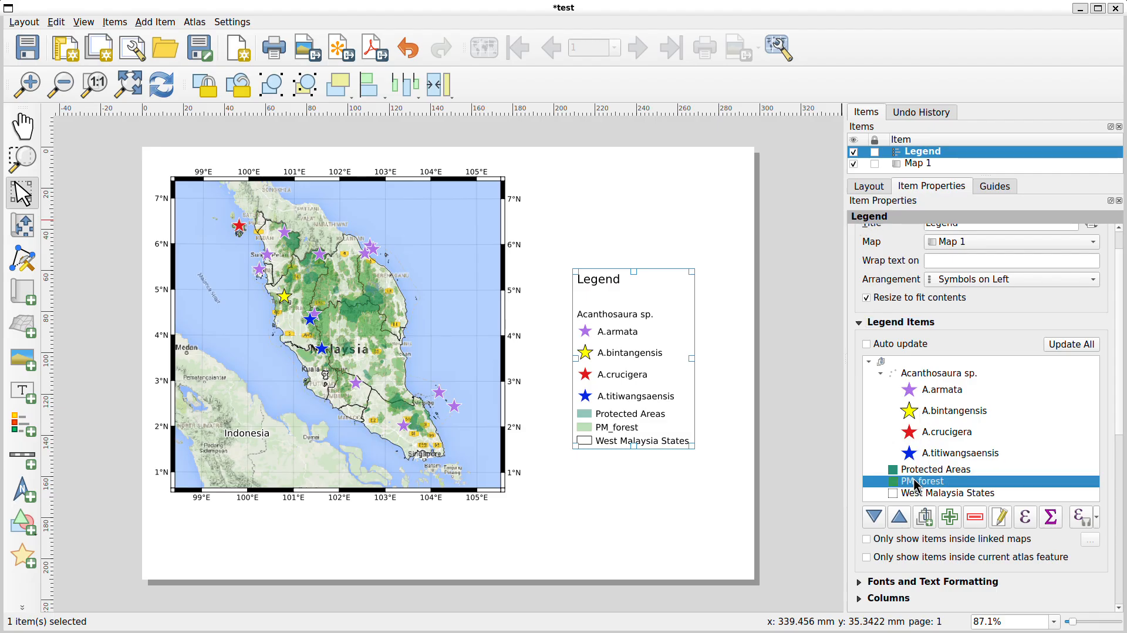
{"action": "left_click", "coordinate": [1002, 520]}
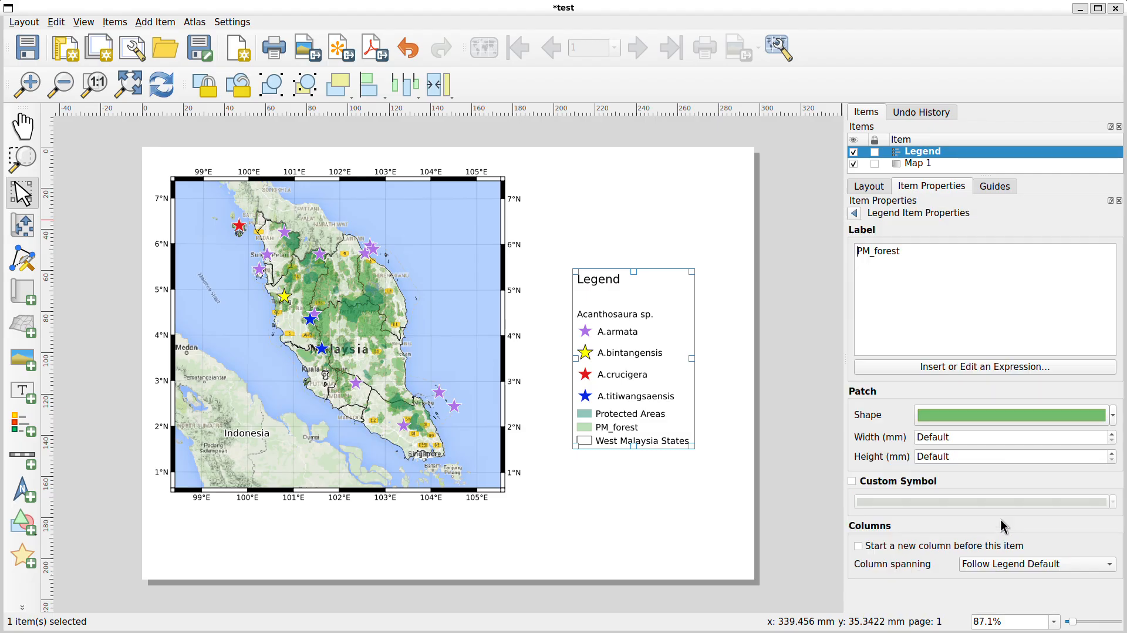
{"action": "left_click_drag", "start_coordinate": [921, 253], "coordinate": [785, 252]}
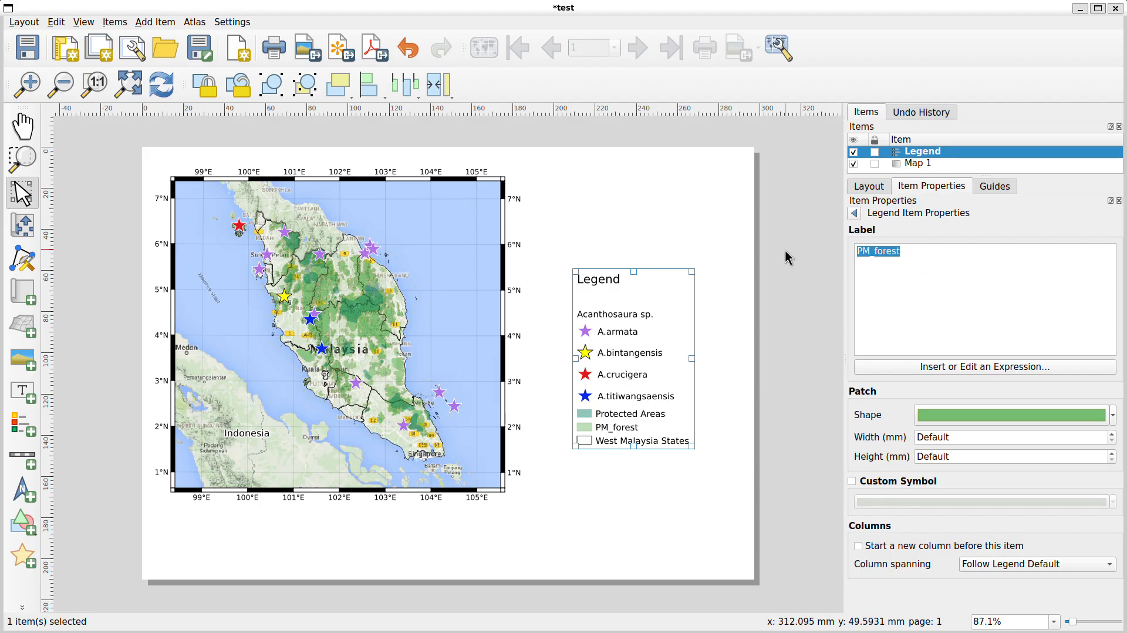
{"action": "type", "text": "Forest "}
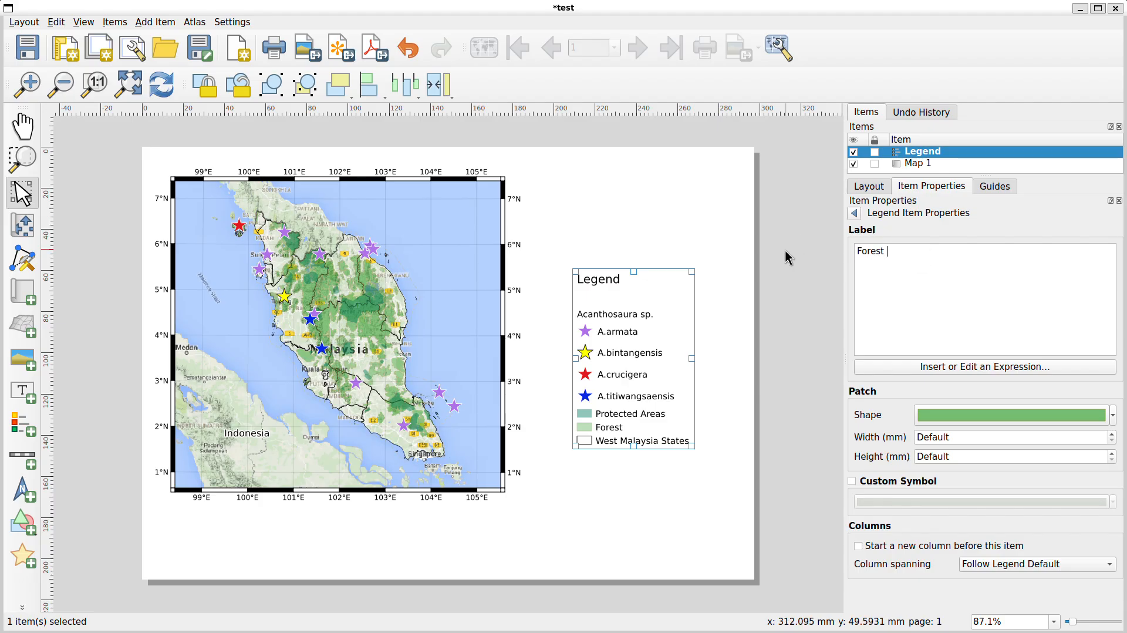
{"action": "type", "text": "Cover"}
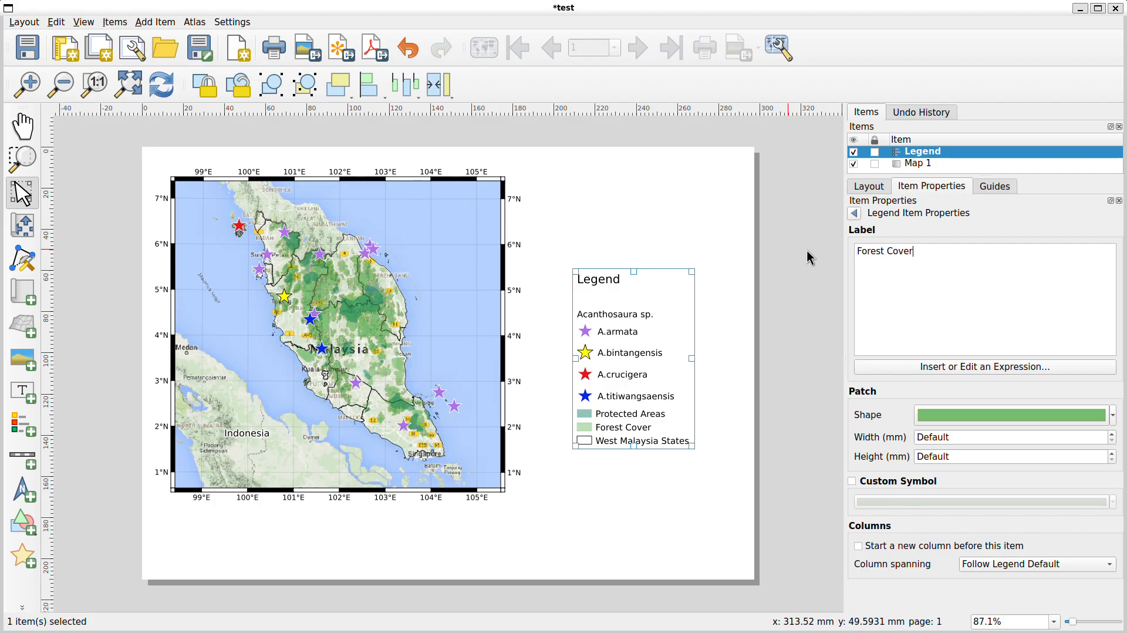
{"action": "left_click", "coordinate": [854, 213]}
Move the legend lower, beside the map's right edge
{"action": "left_click", "coordinate": [928, 493]}
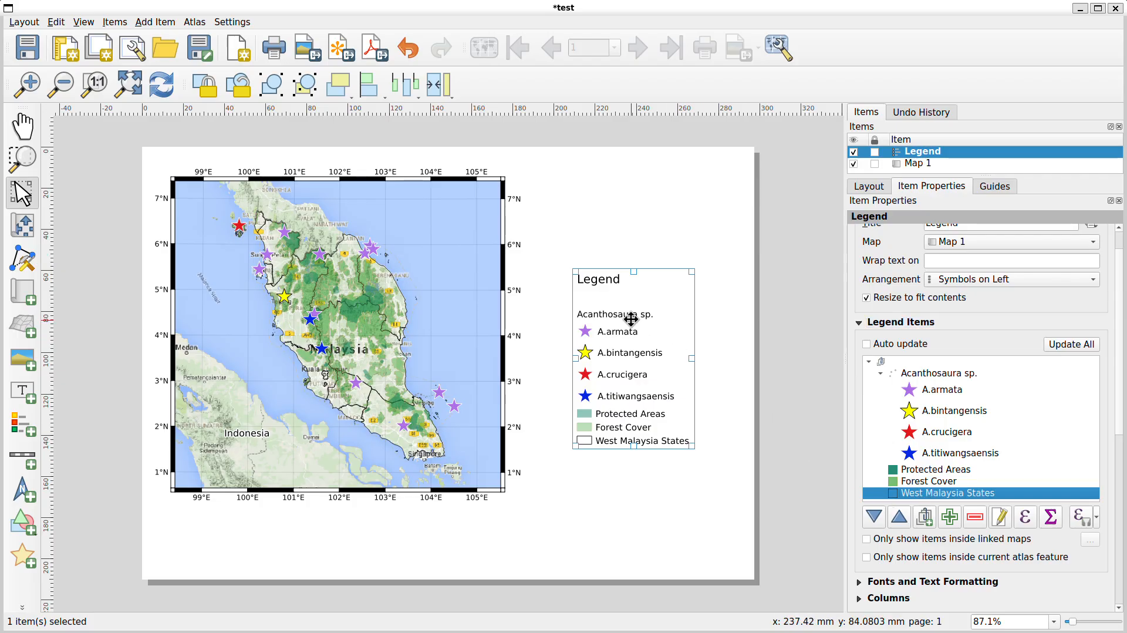
{"action": "left_click_drag", "start_coordinate": [637, 301], "coordinate": [633, 341]}
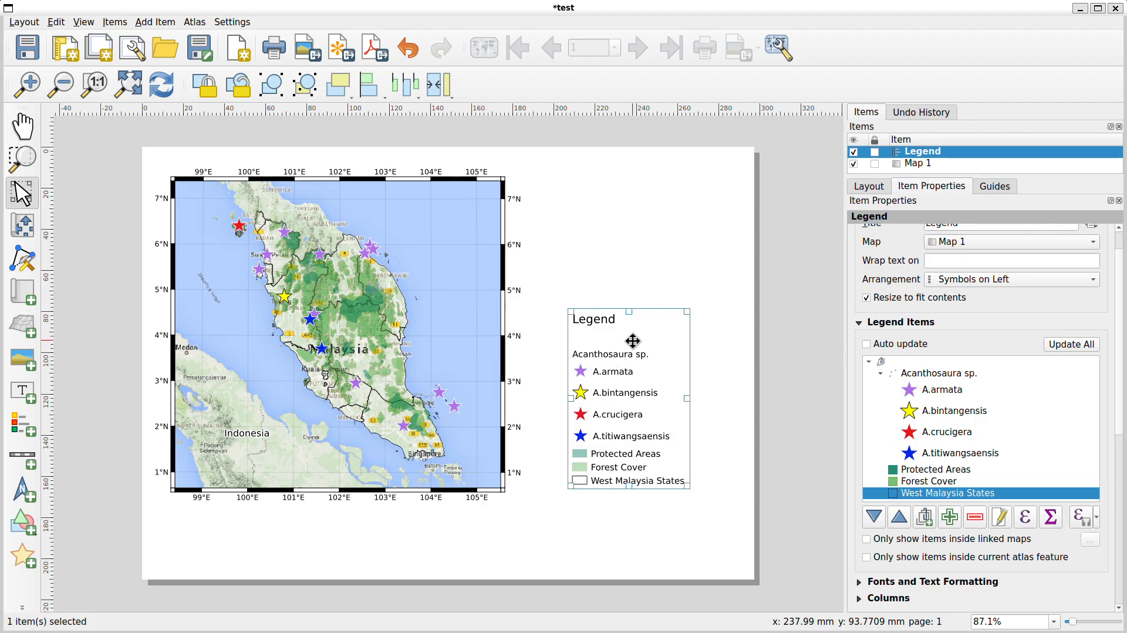
{"action": "scroll", "coordinate": [967, 349], "scroll_direction": "up", "scroll_amount": 1}
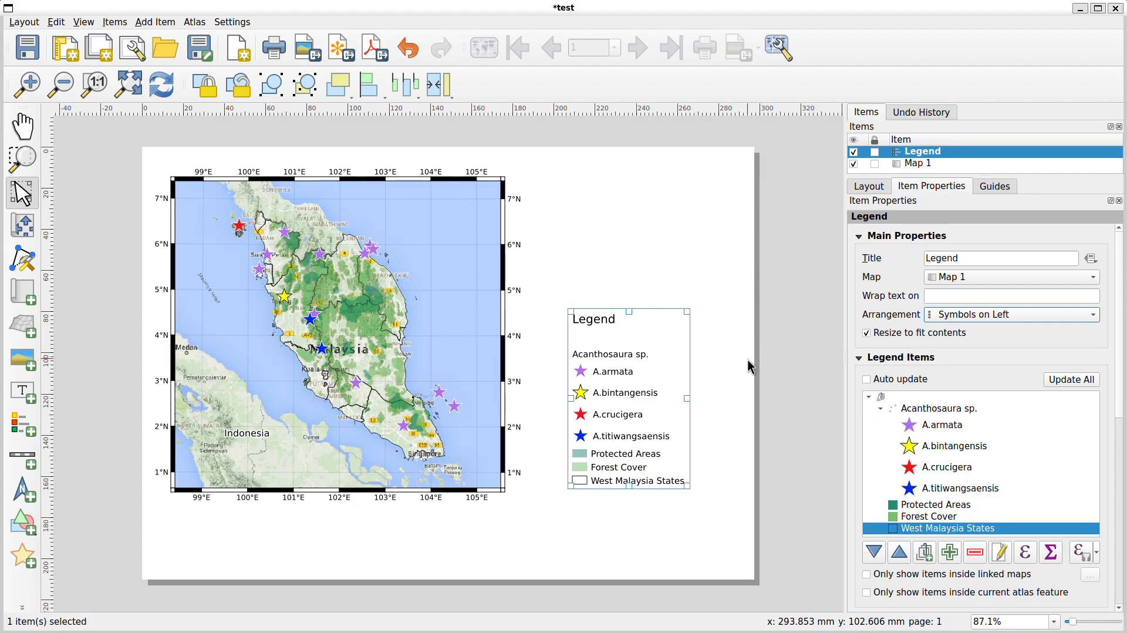
Turn on the frame around the legend
{"action": "left_click", "coordinate": [735, 391]}
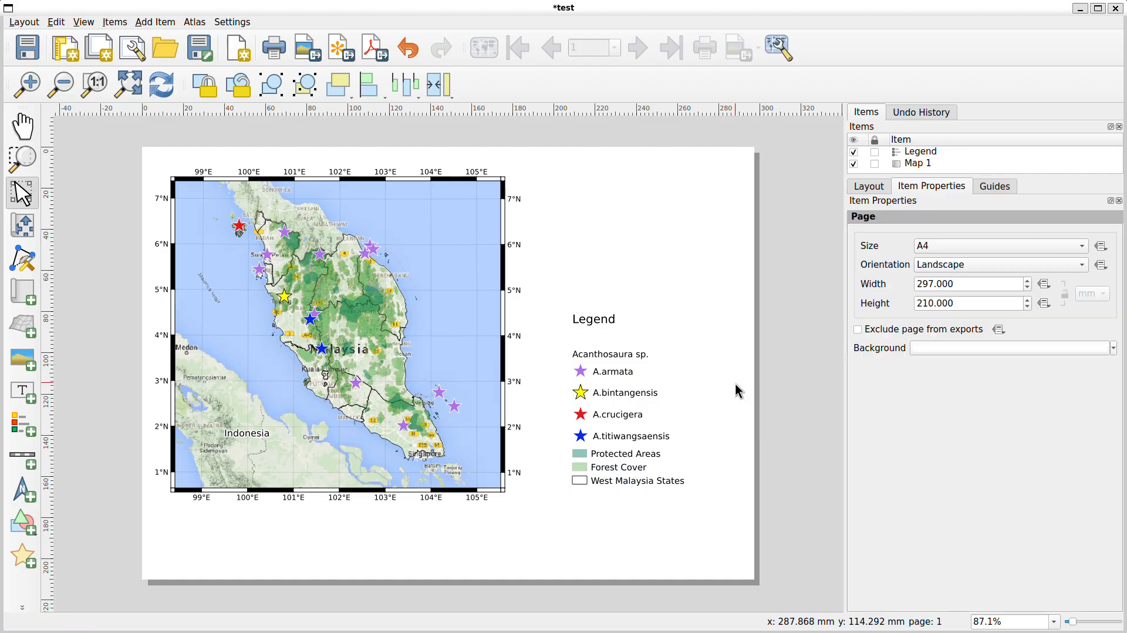
{"action": "left_click", "coordinate": [603, 383]}
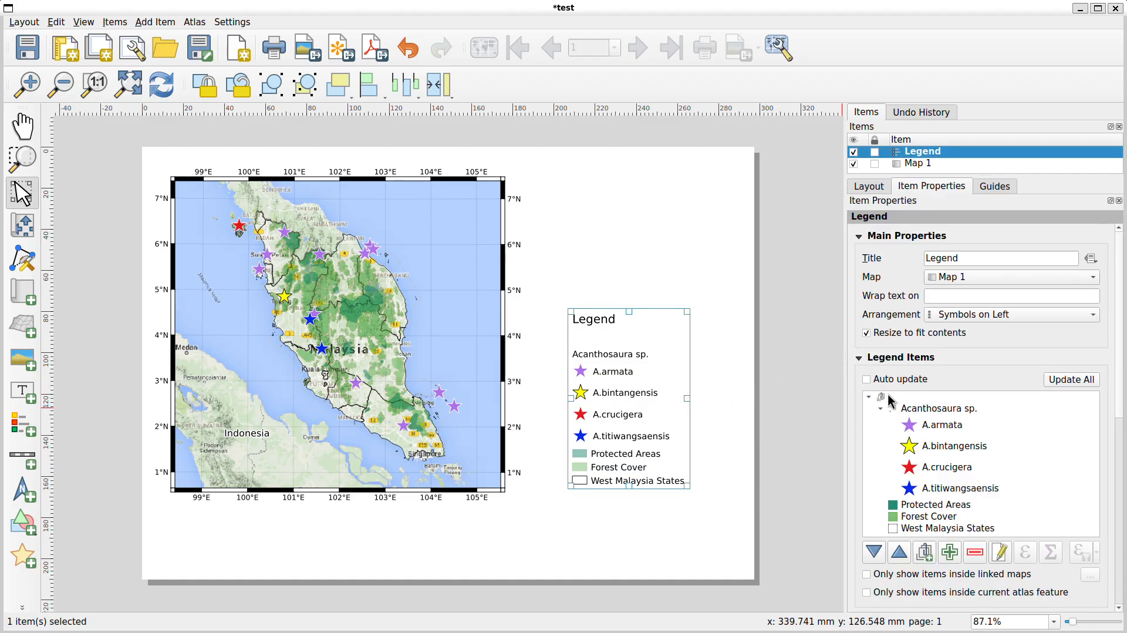
{"action": "left_click", "coordinate": [860, 358]}
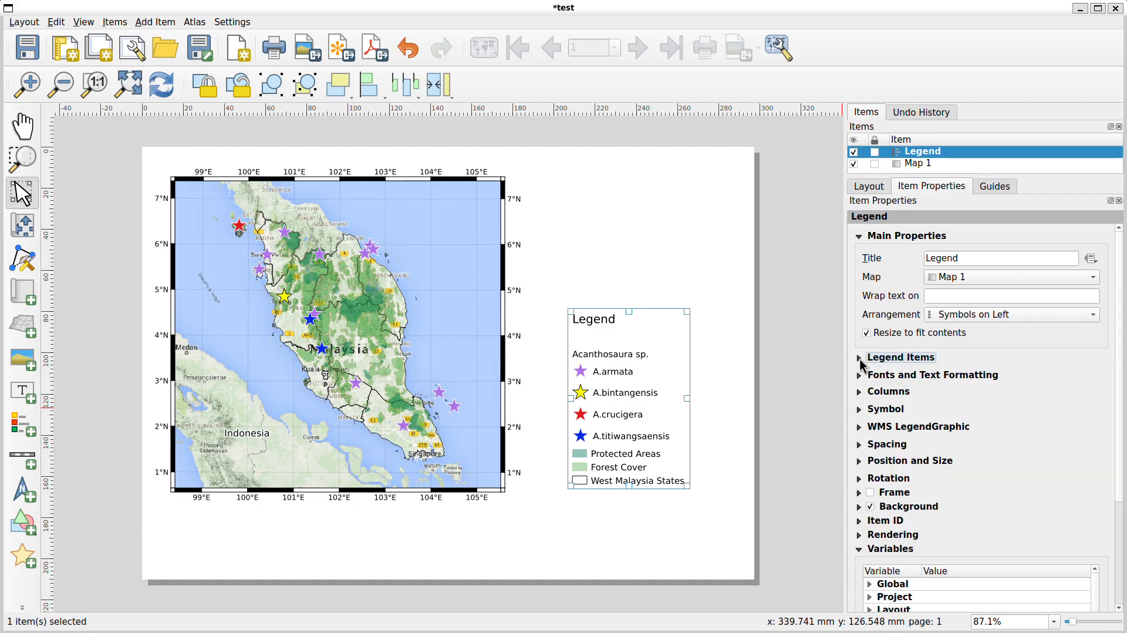
{"action": "left_click", "coordinate": [871, 494]}
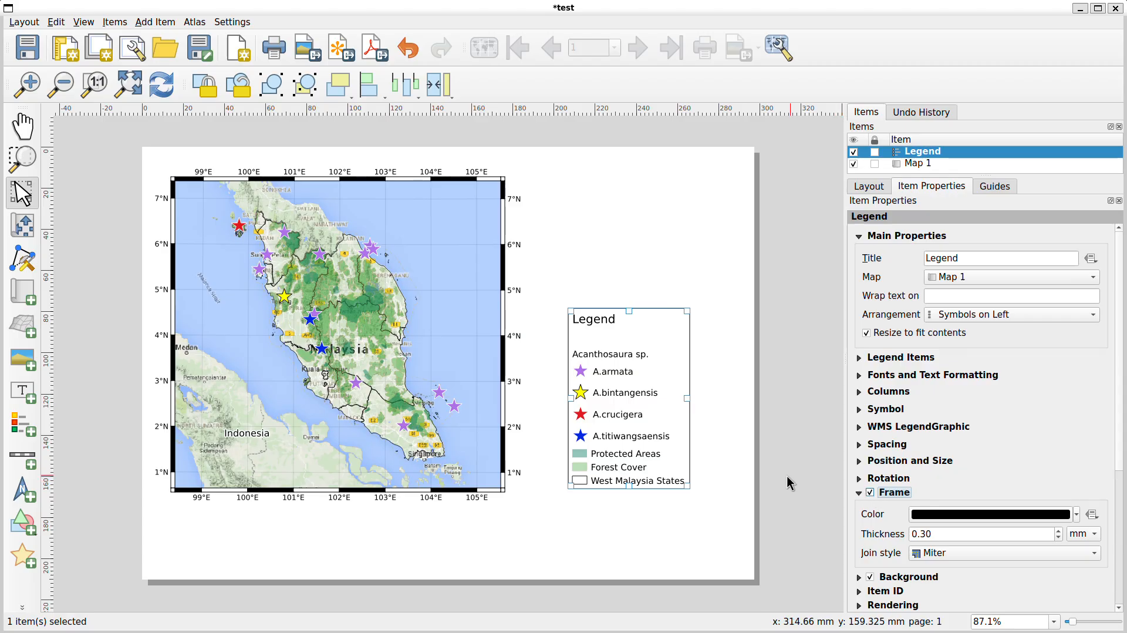
{"action": "left_click", "coordinate": [766, 464]}
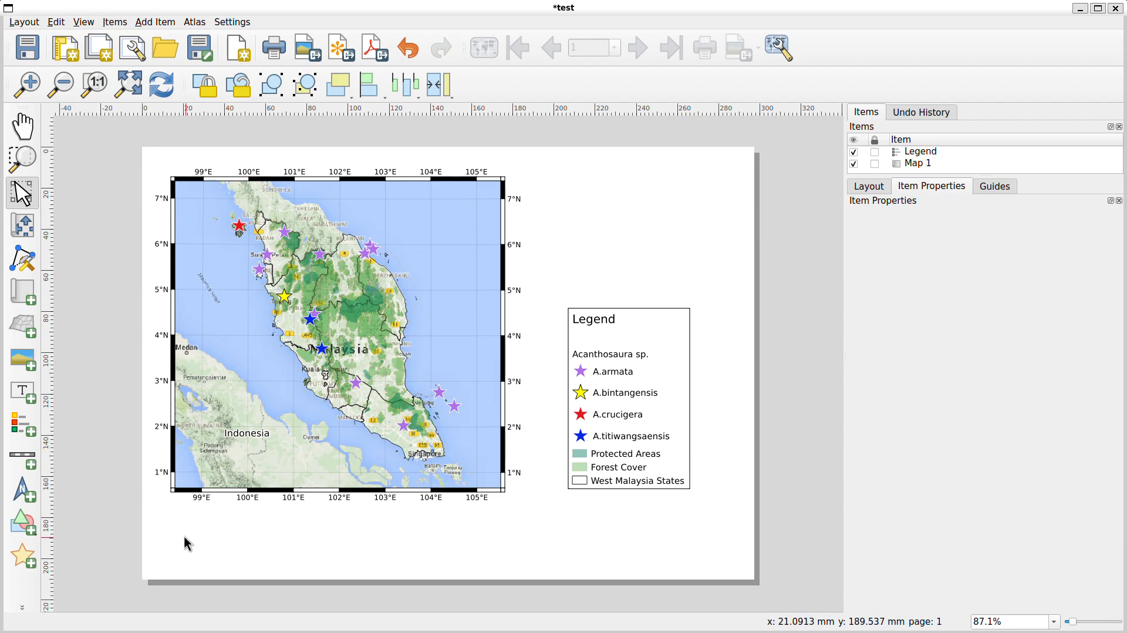
Add a scale bar below the map's lower-left corner and set its fixed segment width to 100
{"action": "left_click", "coordinate": [21, 459]}
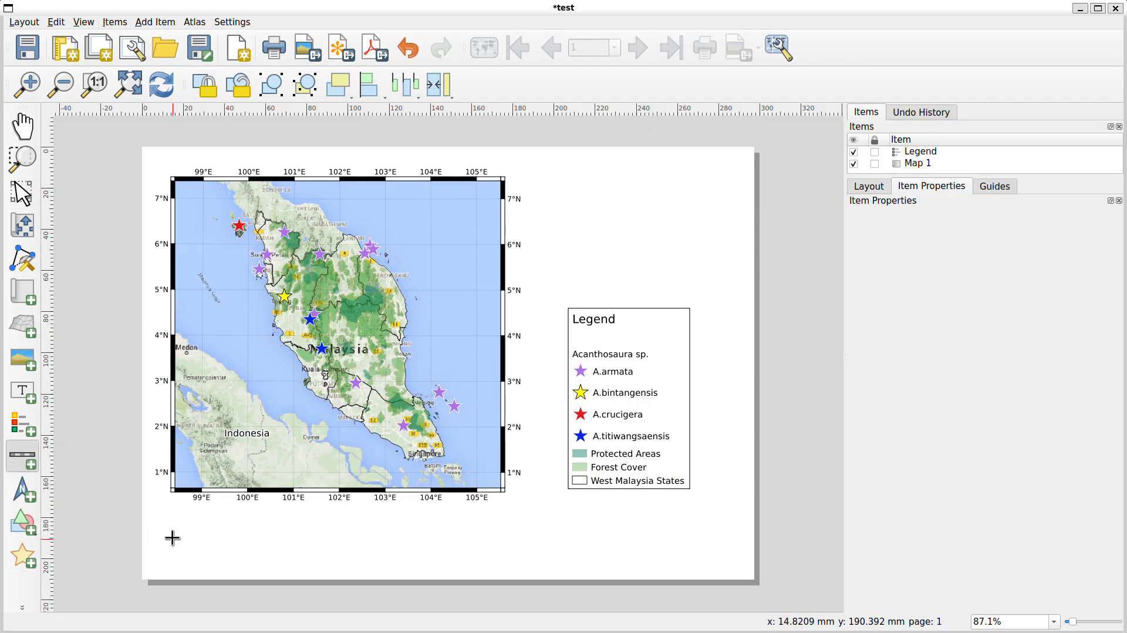
{"action": "left_click_drag", "start_coordinate": [175, 523], "coordinate": [341, 546]}
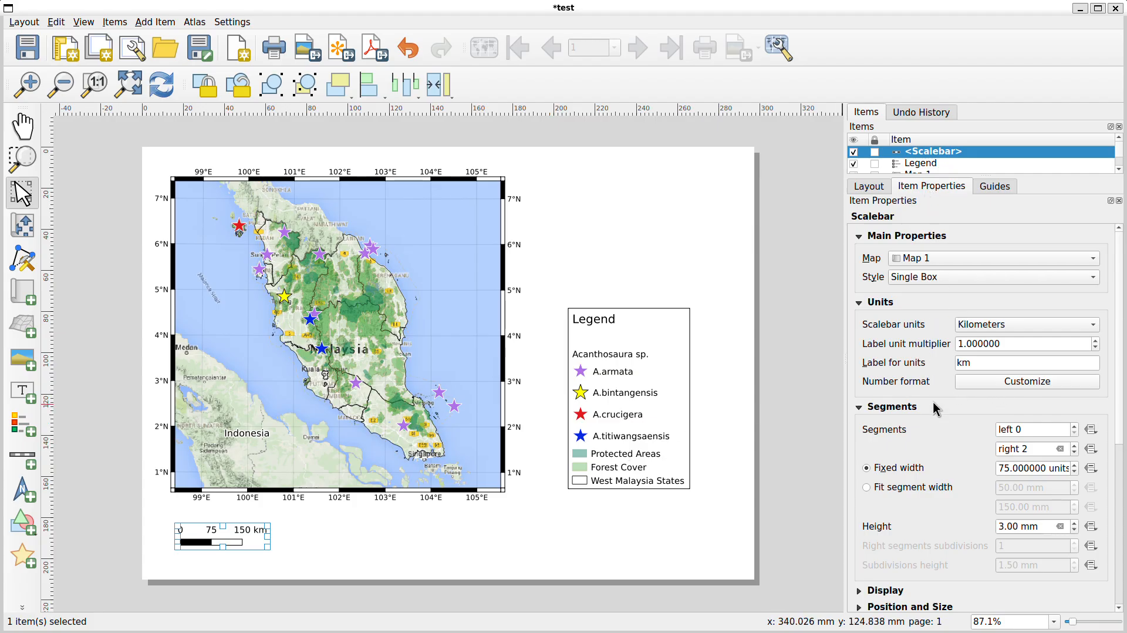
{"action": "left_click", "coordinate": [1000, 469]}
{"action": "mouse_move", "coordinate": [1001, 468]}
{"action": "left_mouse_down"}
{"action": "mouse_move", "coordinate": [1055, 468]}
{"action": "mouse_move", "coordinate": [1004, 469]}
{"action": "left_mouse_up"}
{"action": "key", "text": "Right"}
{"action": "key", "text": "BackSpace"}
{"action": "key", "text": "BackSpace"}
{"action": "type", "text": "100"}
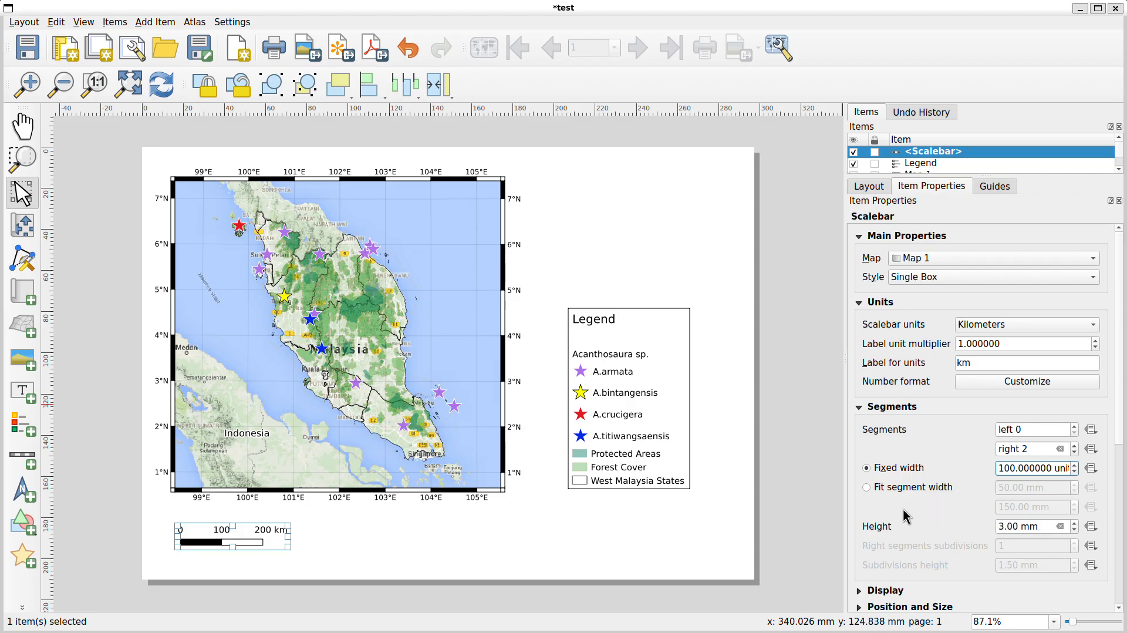
Set the scale bar to 3 right segments and the Line Ticks Middle style
{"action": "left_click", "coordinate": [1075, 446]}
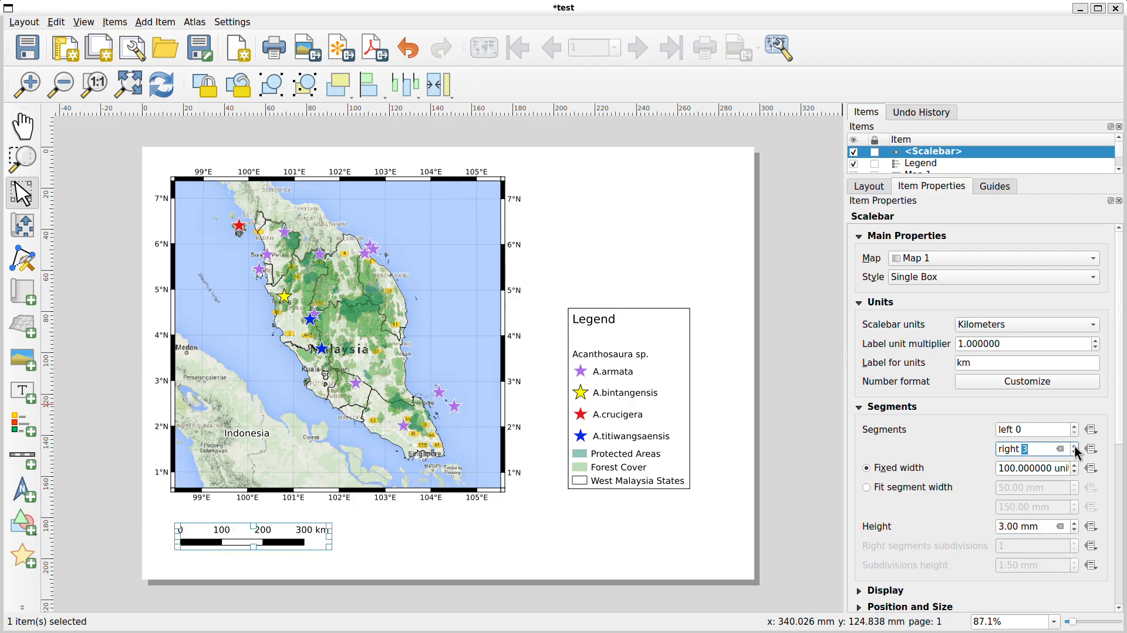
{"action": "left_click", "coordinate": [910, 515]}
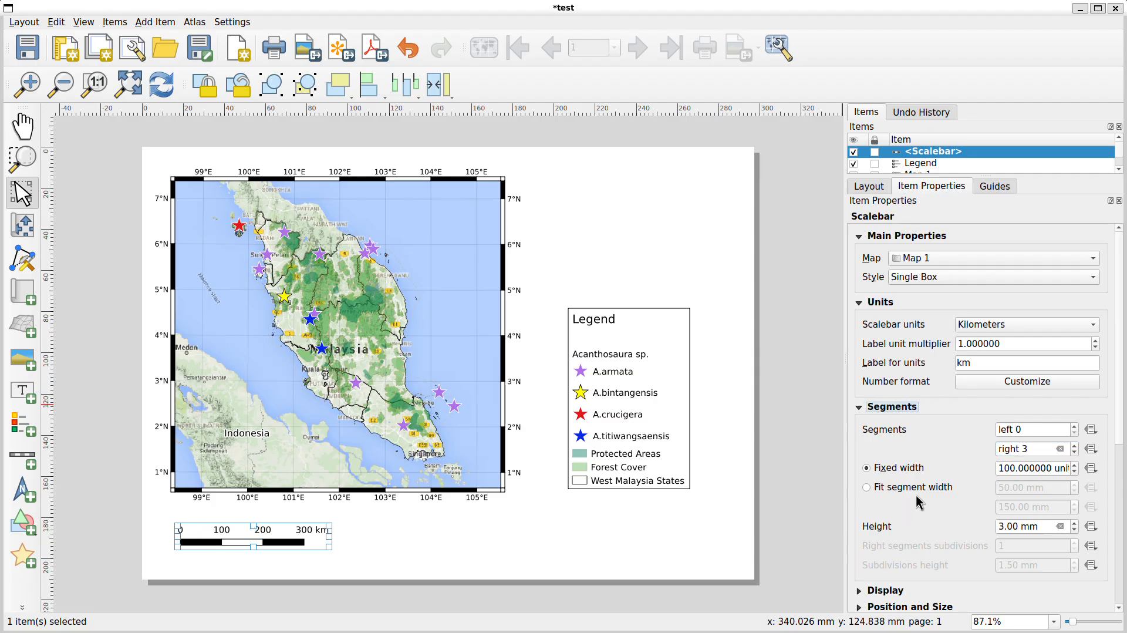
{"action": "left_click", "coordinate": [1004, 277]}
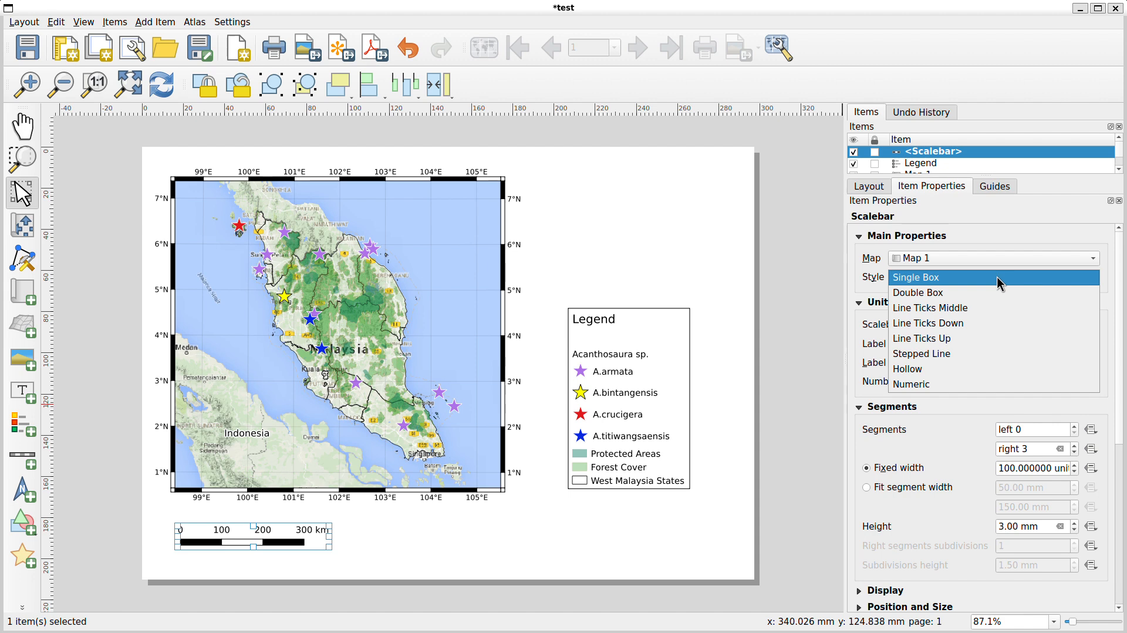
{"action": "left_click", "coordinate": [997, 277]}
{"action": "left_click", "coordinate": [940, 313]}
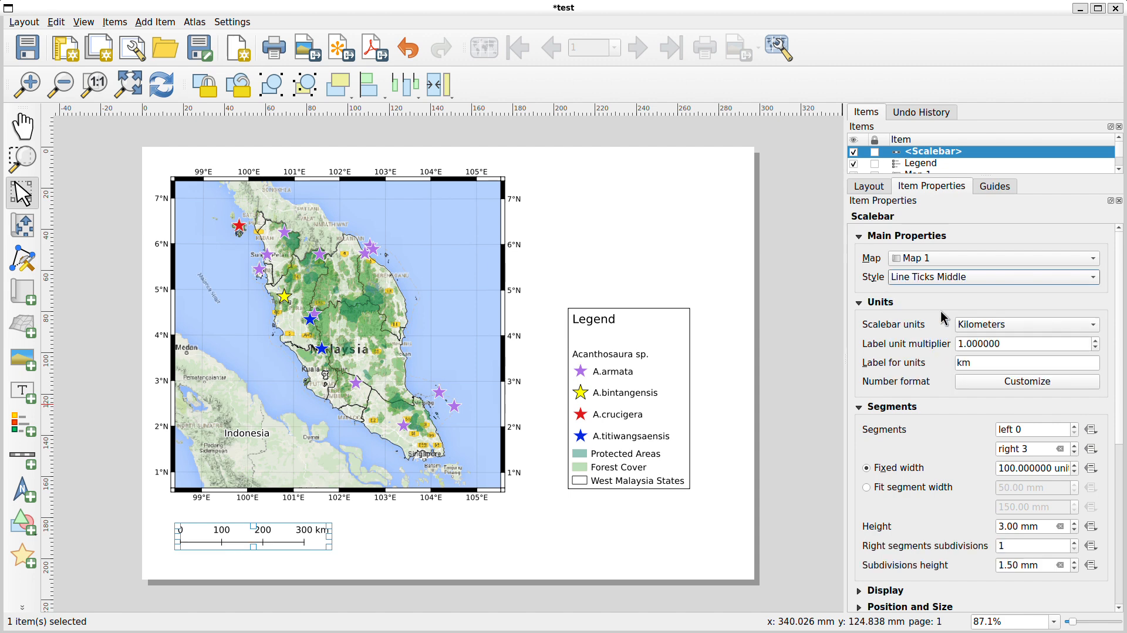
{"action": "left_click", "coordinate": [946, 278]}
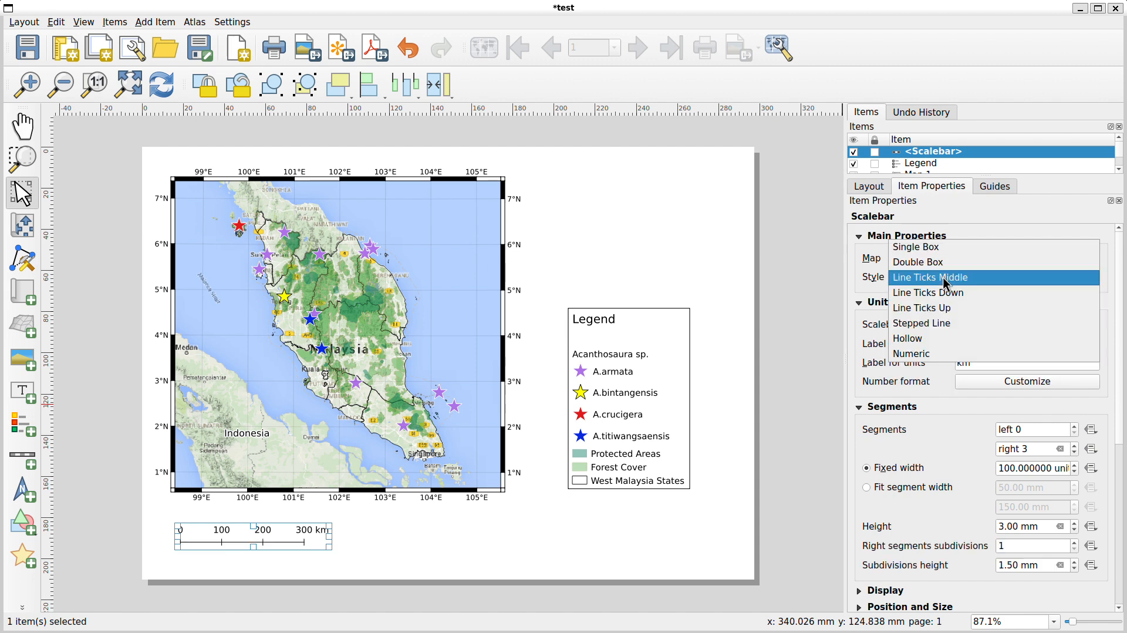
{"action": "left_click", "coordinate": [931, 323]}
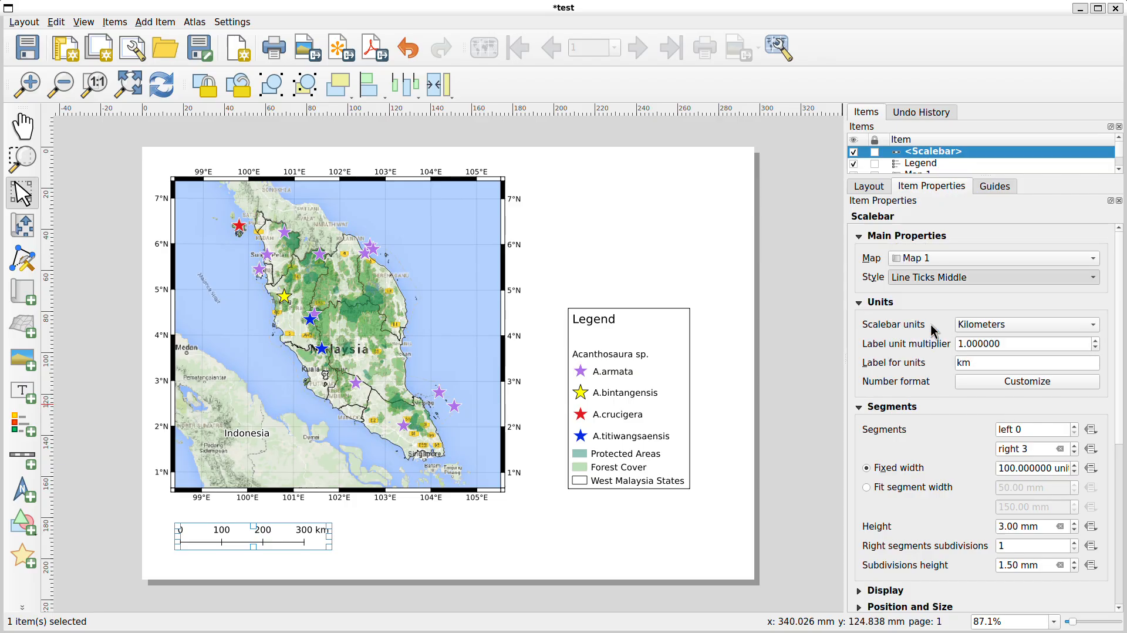
{"action": "left_click", "coordinate": [949, 276]}
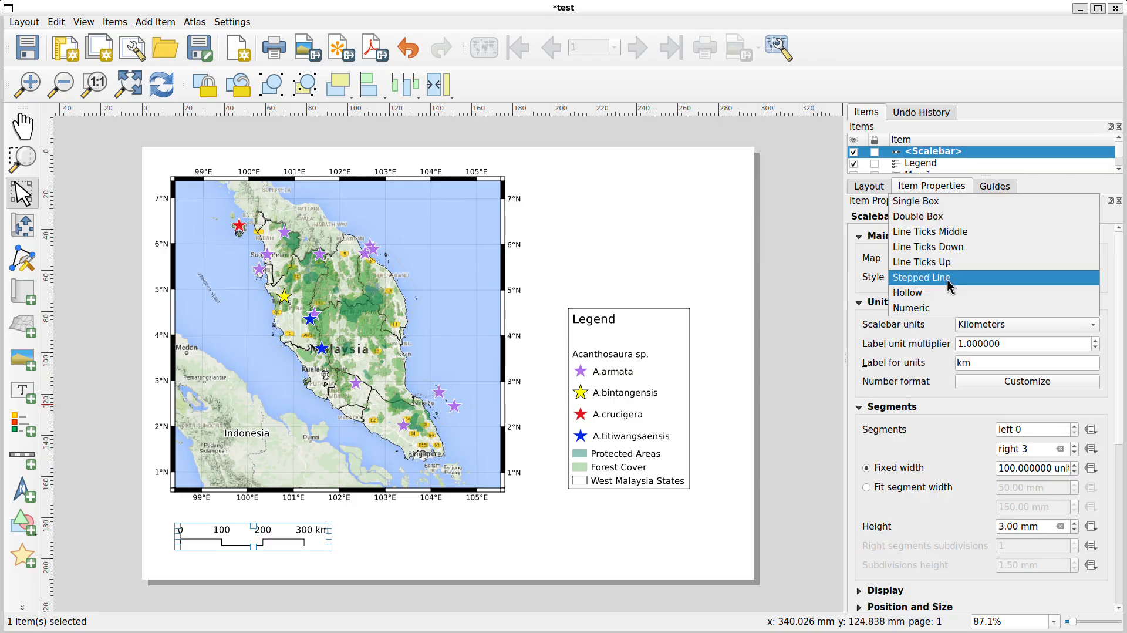
{"action": "key", "text": "Escape"}
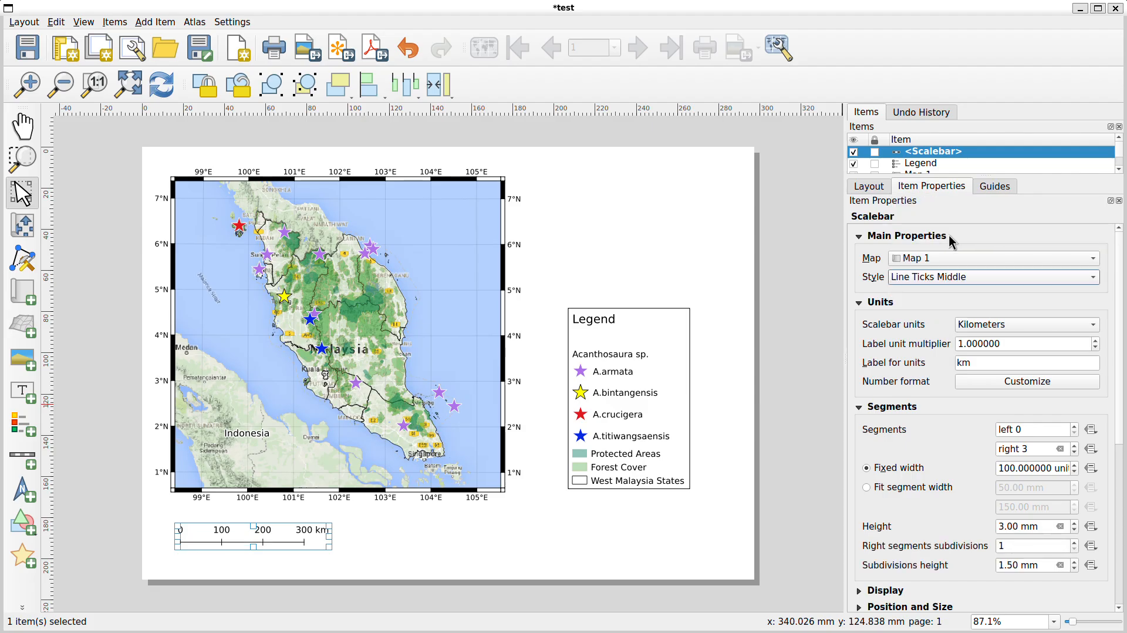
{"action": "left_click", "coordinate": [717, 278]}
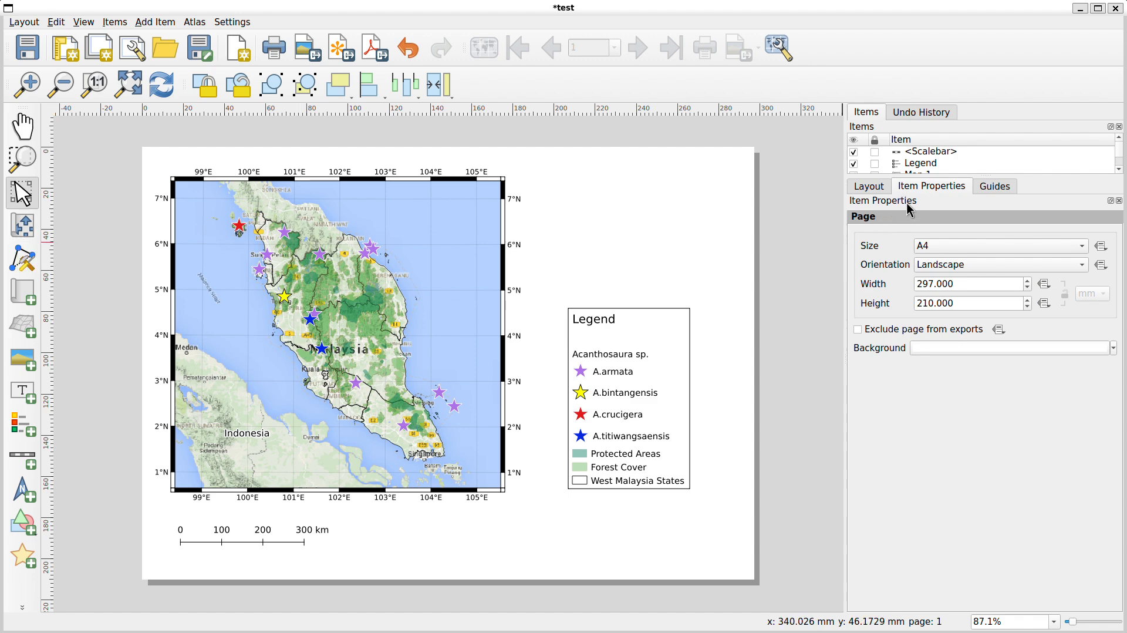
Draw a second map frame in the page's upper right, above the legend
{"action": "left_click", "coordinate": [304, 246]}
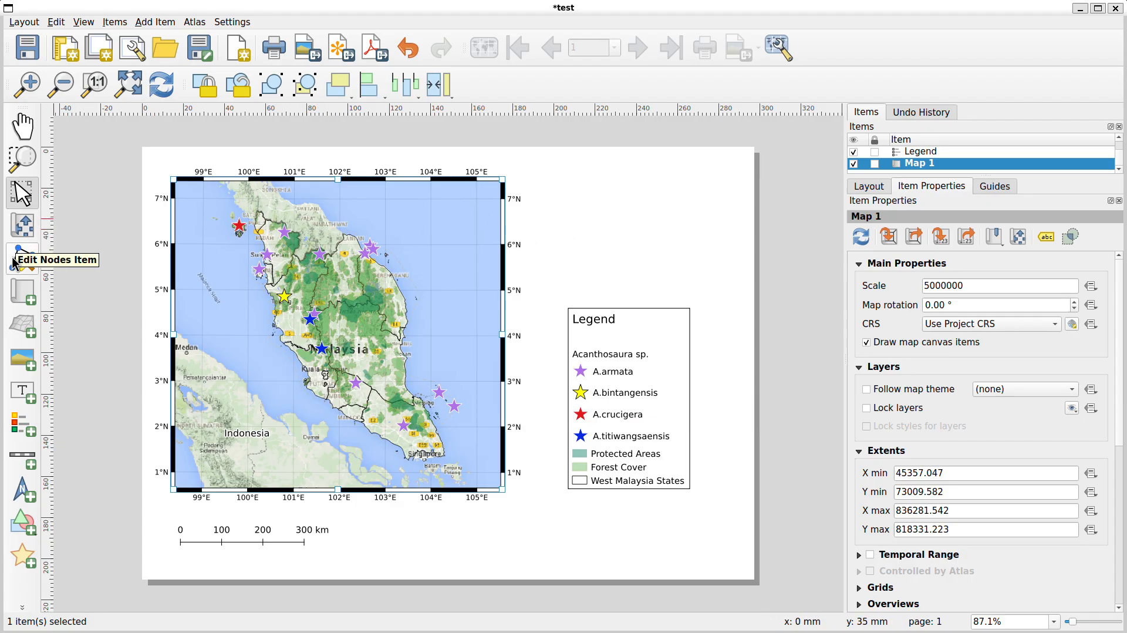
{"action": "left_click", "coordinate": [26, 295]}
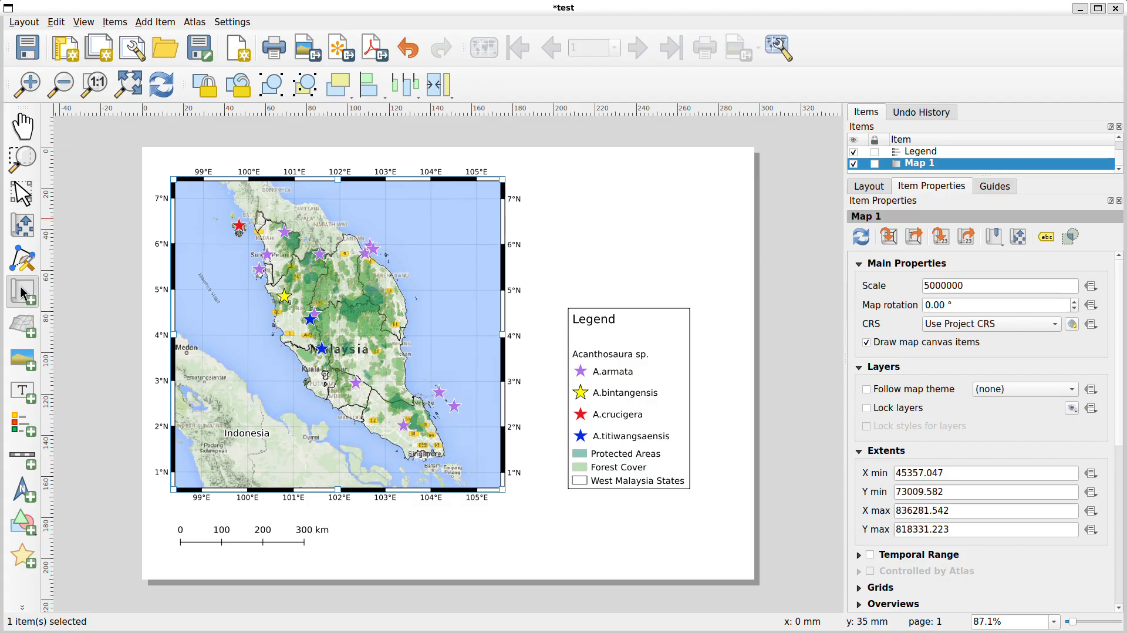
{"action": "mouse_move", "coordinate": [558, 178]}
{"action": "left_mouse_down"}
{"action": "mouse_move", "coordinate": [678, 252]}
{"action": "mouse_move", "coordinate": [714, 296]}
{"action": "left_mouse_up"}
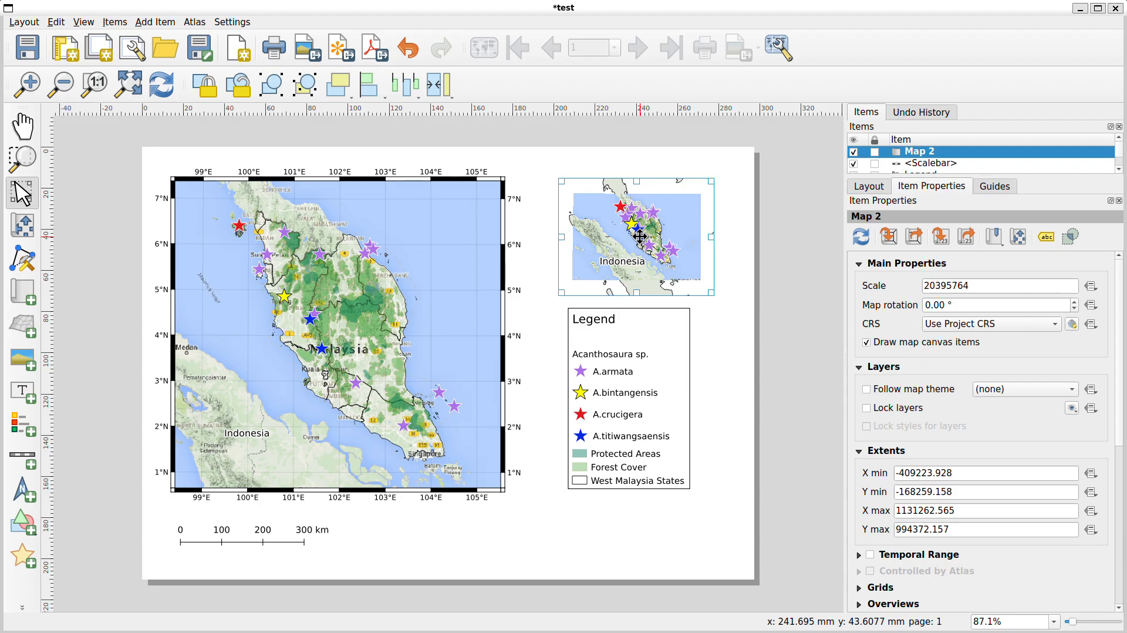
Zoom out and pan the new map's content to show the surrounding Southeast Asia region
{"action": "left_click", "coordinate": [24, 225]}
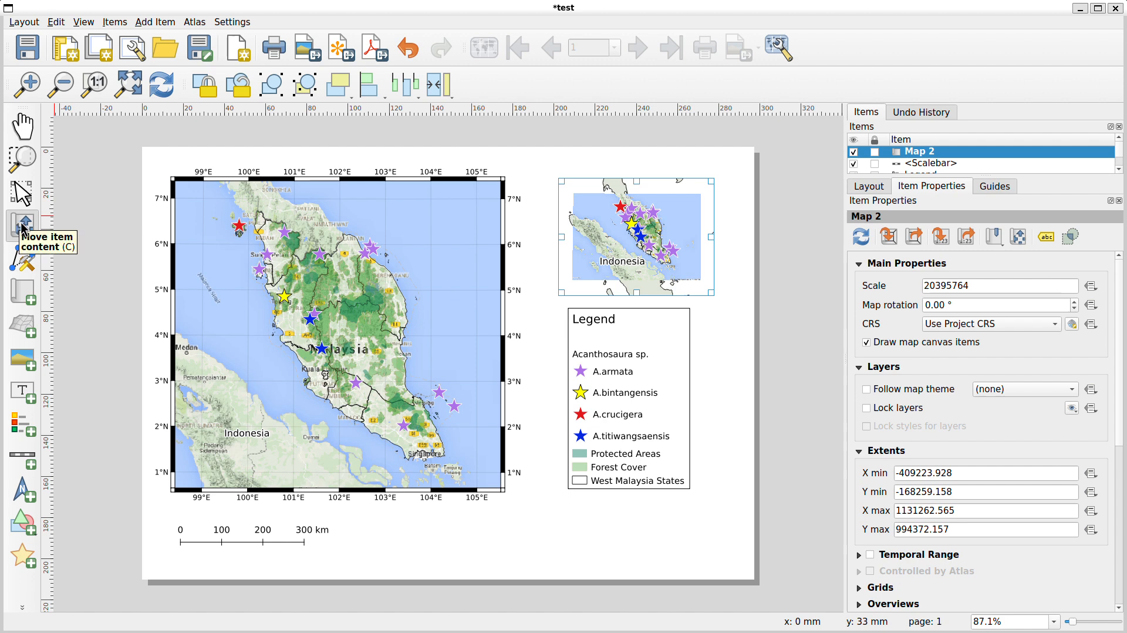
{"action": "left_click", "coordinate": [630, 225]}
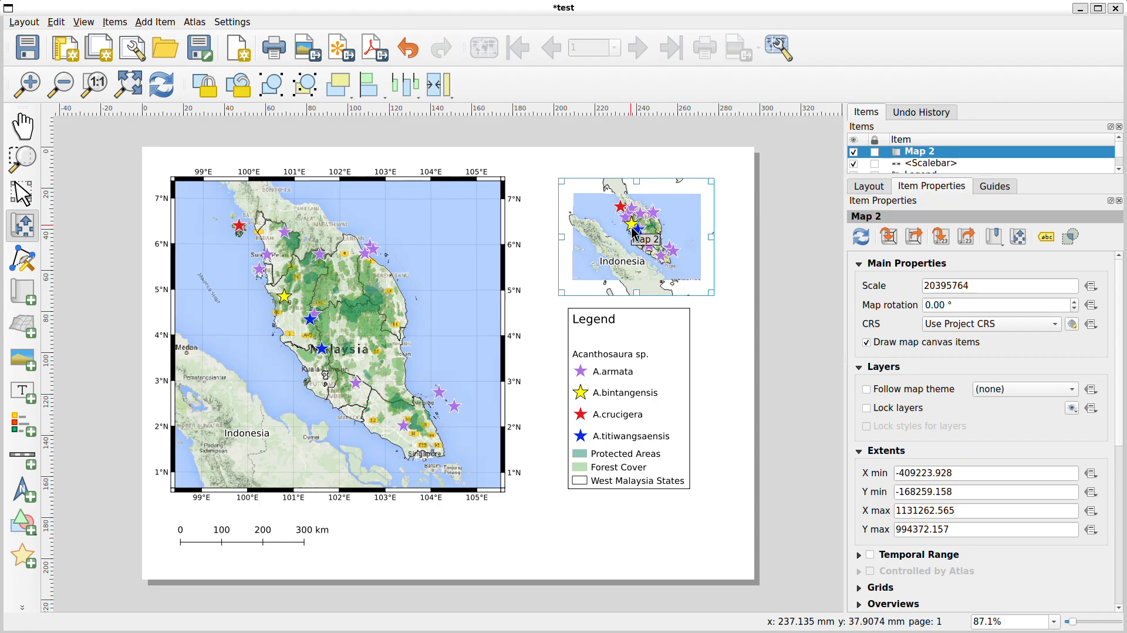
{"action": "mouse_move", "coordinate": [634, 230]}
{"action": "left_mouse_down"}
{"action": "mouse_move", "coordinate": [624, 222]}
{"action": "mouse_move", "coordinate": [632, 230]}
{"action": "left_mouse_up"}
{"action": "scroll", "coordinate": [632, 231], "scroll_direction": "down", "scroll_amount": 1}
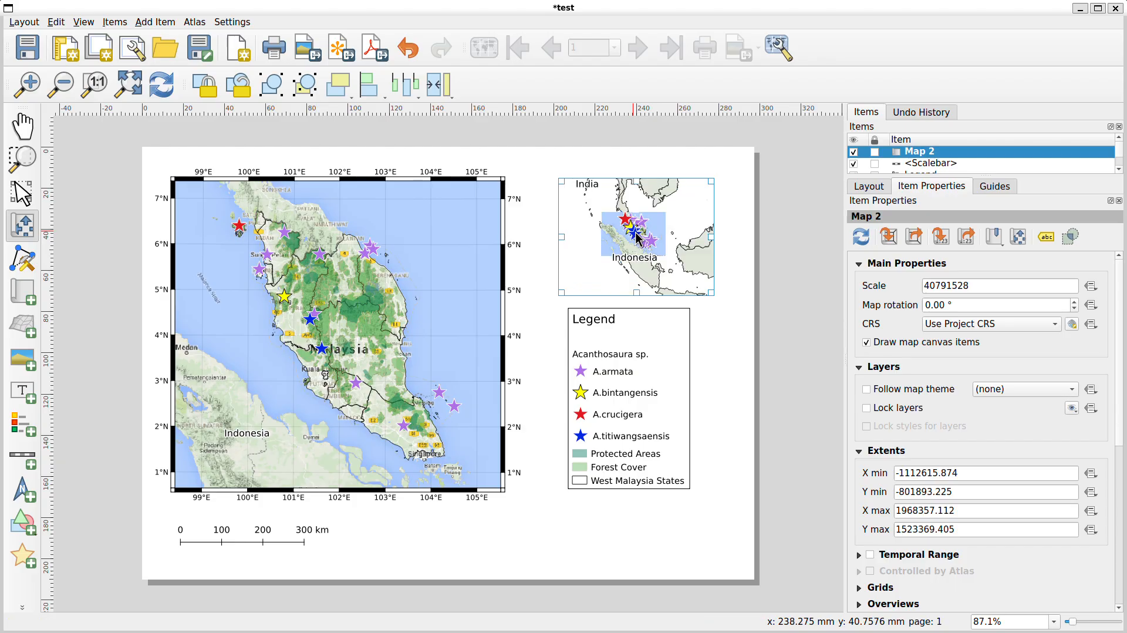
{"action": "scroll", "coordinate": [658, 236], "scroll_direction": "down", "scroll_amount": 1}
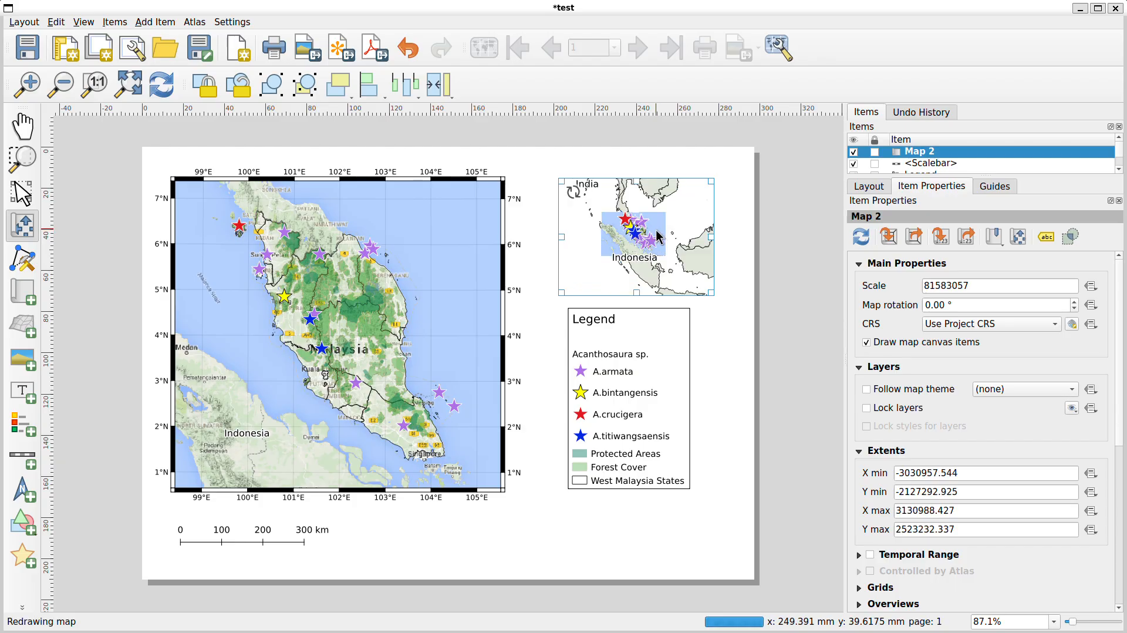
{"action": "left_click_drag", "start_coordinate": [604, 246], "coordinate": [593, 251]}
{"action": "scroll", "coordinate": [627, 250], "scroll_direction": "down", "scroll_amount": 1}
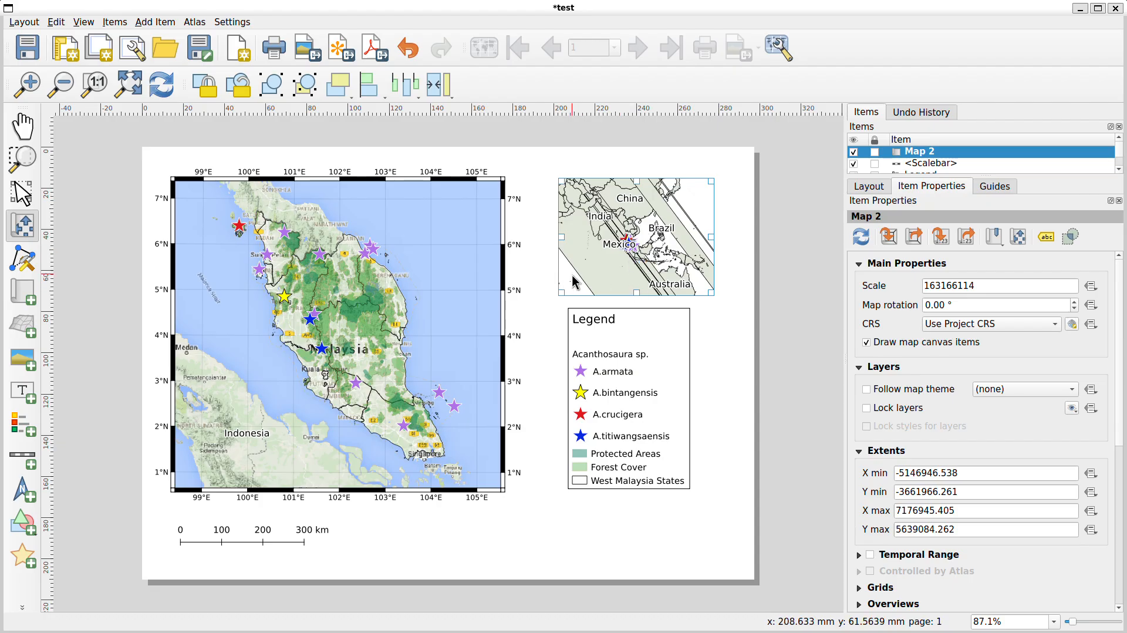
{"action": "scroll", "coordinate": [628, 249], "scroll_direction": "up", "scroll_amount": 2}
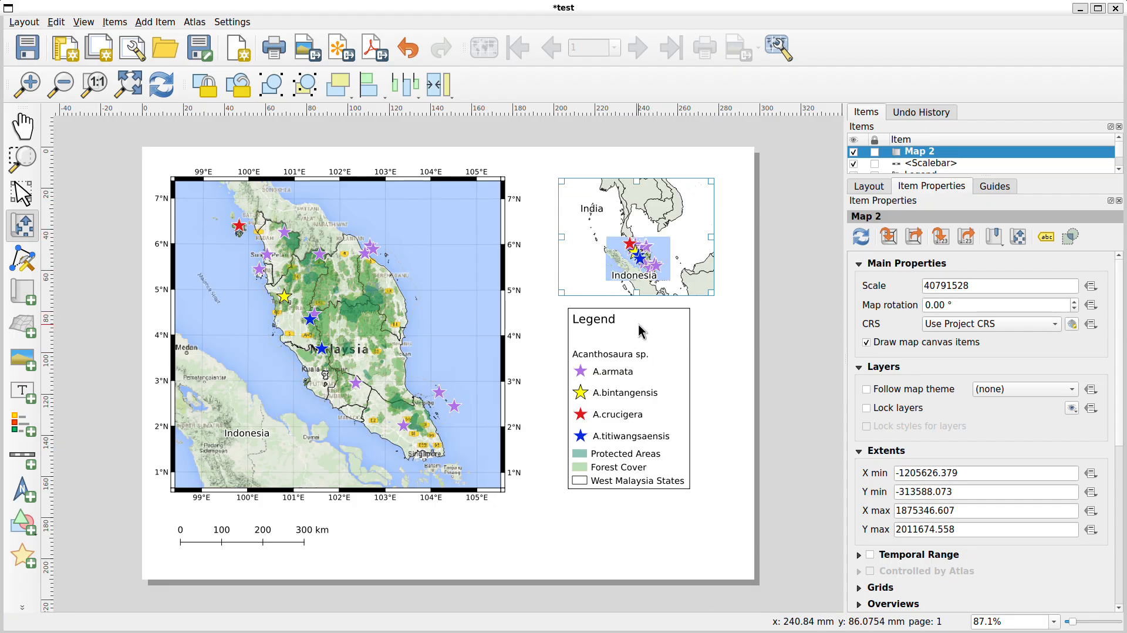
Move the legend slightly lower, below the inset map
{"action": "left_click", "coordinate": [13, 189]}
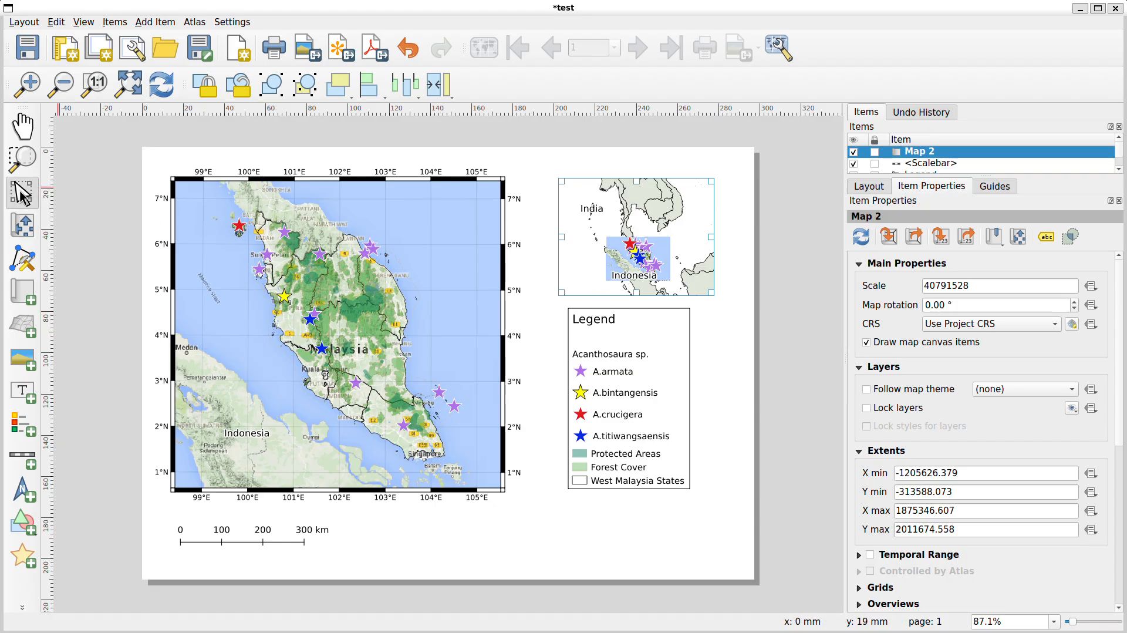
{"action": "left_click", "coordinate": [644, 314]}
{"action": "left_click_drag", "start_coordinate": [644, 314], "coordinate": [649, 342]}
Enlarge the inset map frame and set its scale to 65793891
{"action": "left_click", "coordinate": [651, 262]}
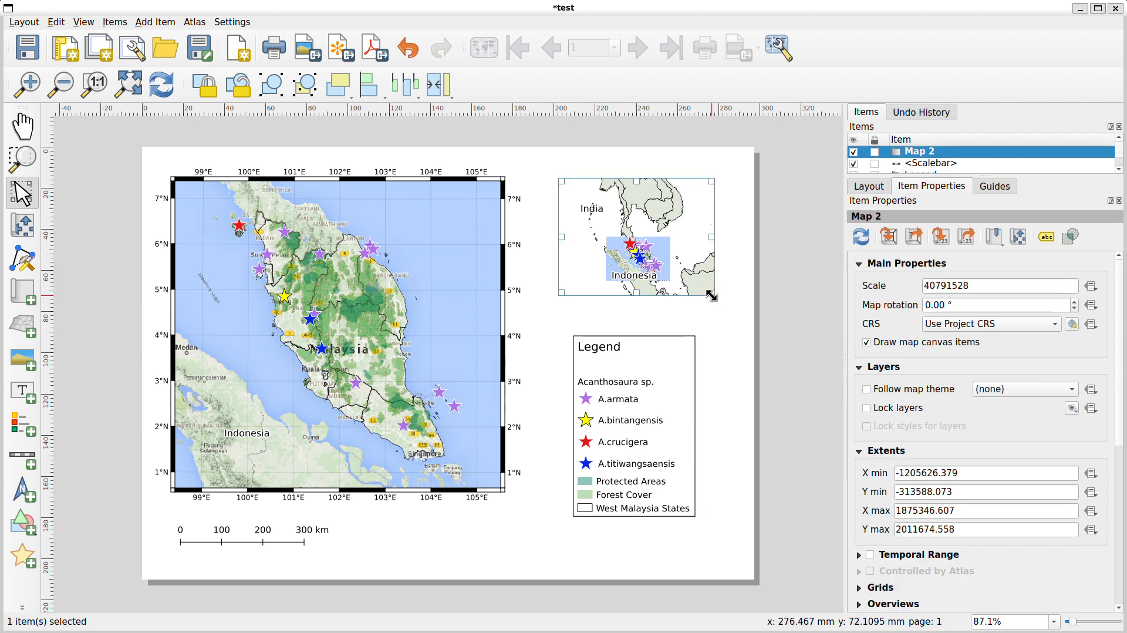
{"action": "left_click_drag", "start_coordinate": [715, 295], "coordinate": [734, 320]}
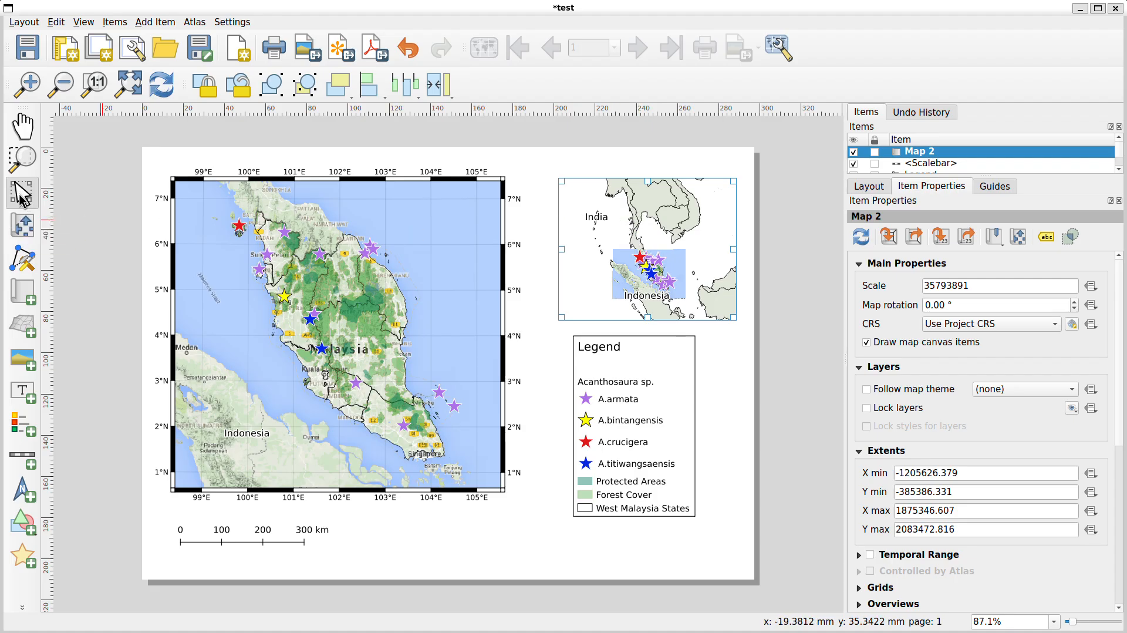
{"action": "left_click", "coordinate": [23, 226]}
{"action": "left_click", "coordinate": [650, 228]}
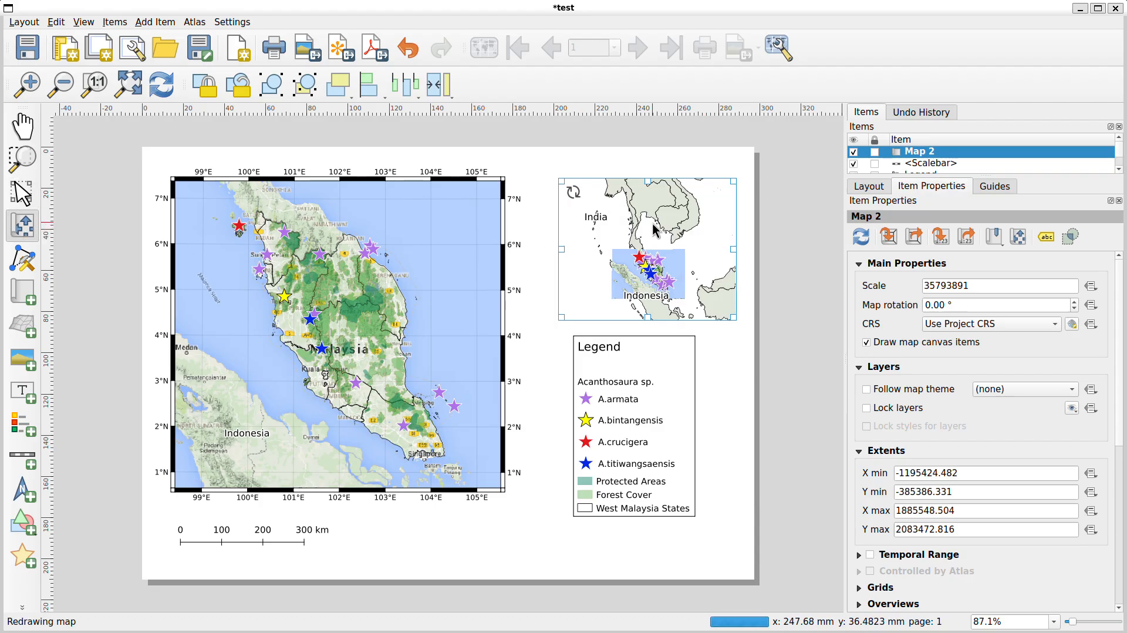
{"action": "left_click", "coordinate": [929, 286]}
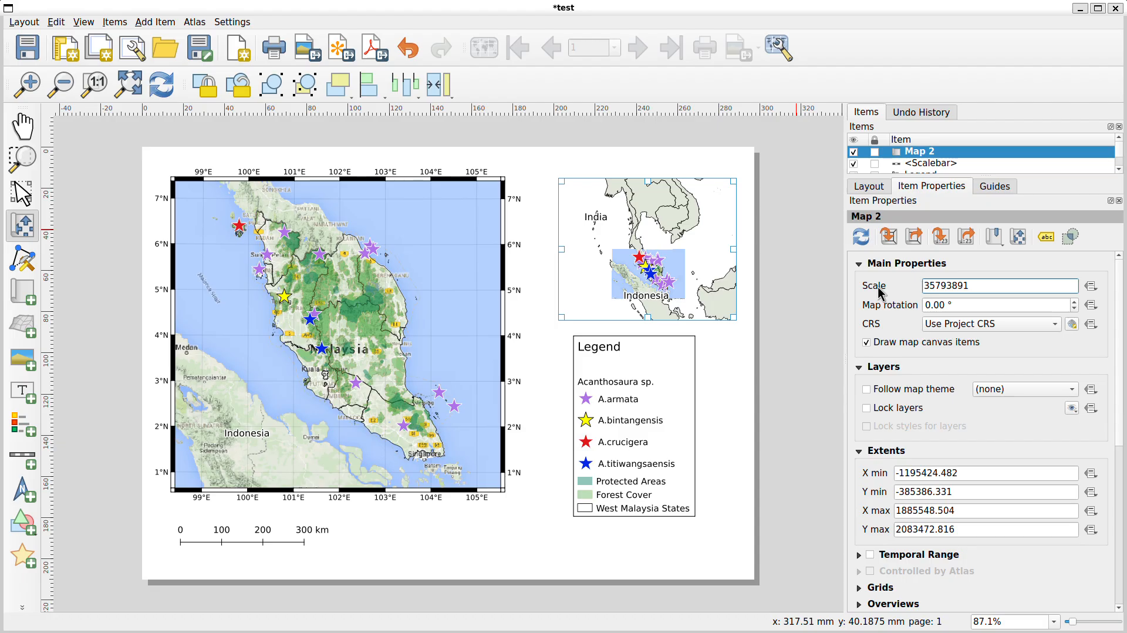
{"action": "key", "text": "BackSpace"}
{"action": "type", "text": "6"}
{"action": "key", "text": "Tab"}
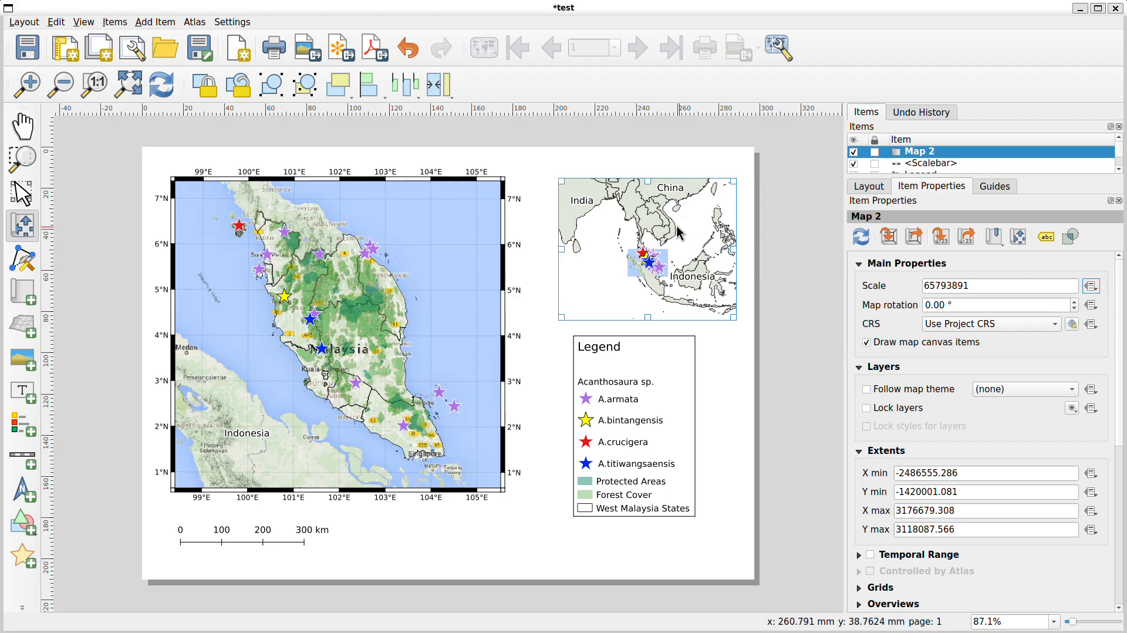
Pan the inset map's content and set its scale to 75793891
{"action": "left_click_drag", "start_coordinate": [605, 244], "coordinate": [593, 234]}
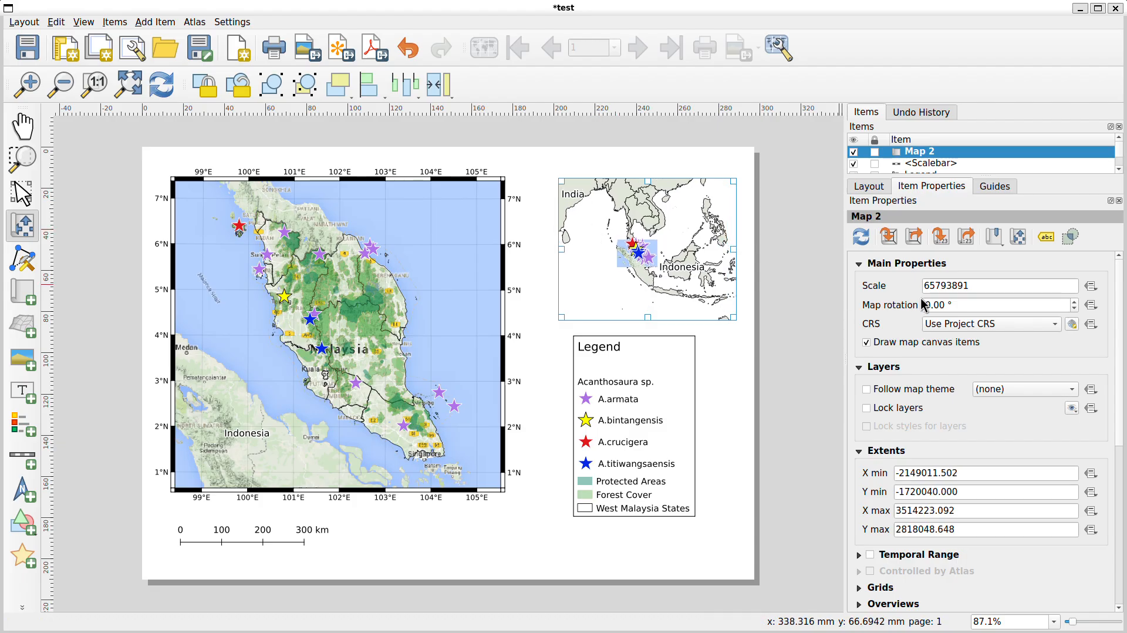
{"action": "left_click_drag", "start_coordinate": [928, 284], "coordinate": [923, 284]}
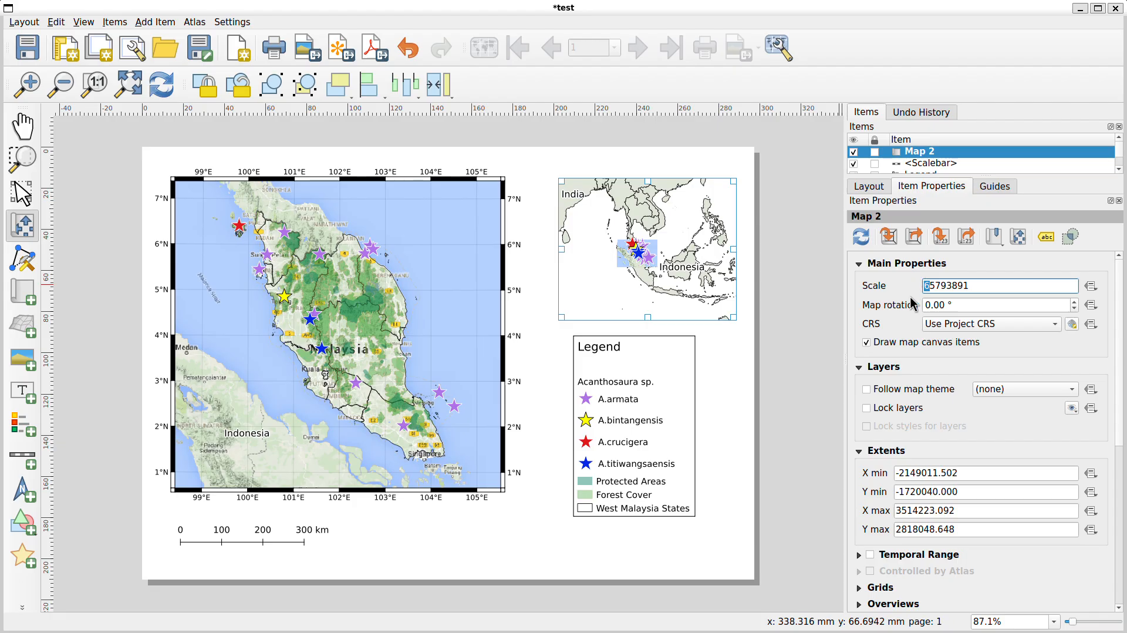
{"action": "key", "text": "Tab"}
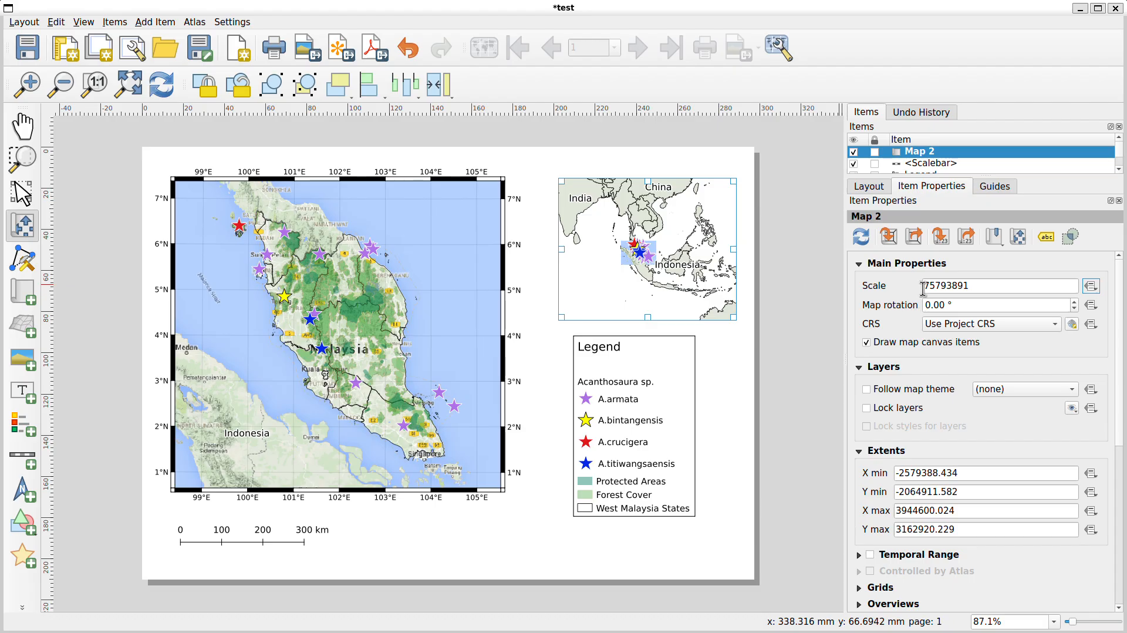
Pan the inset map's content slightly and set its scale to 85793891
{"action": "left_click_drag", "start_coordinate": [680, 277], "coordinate": [675, 274]}
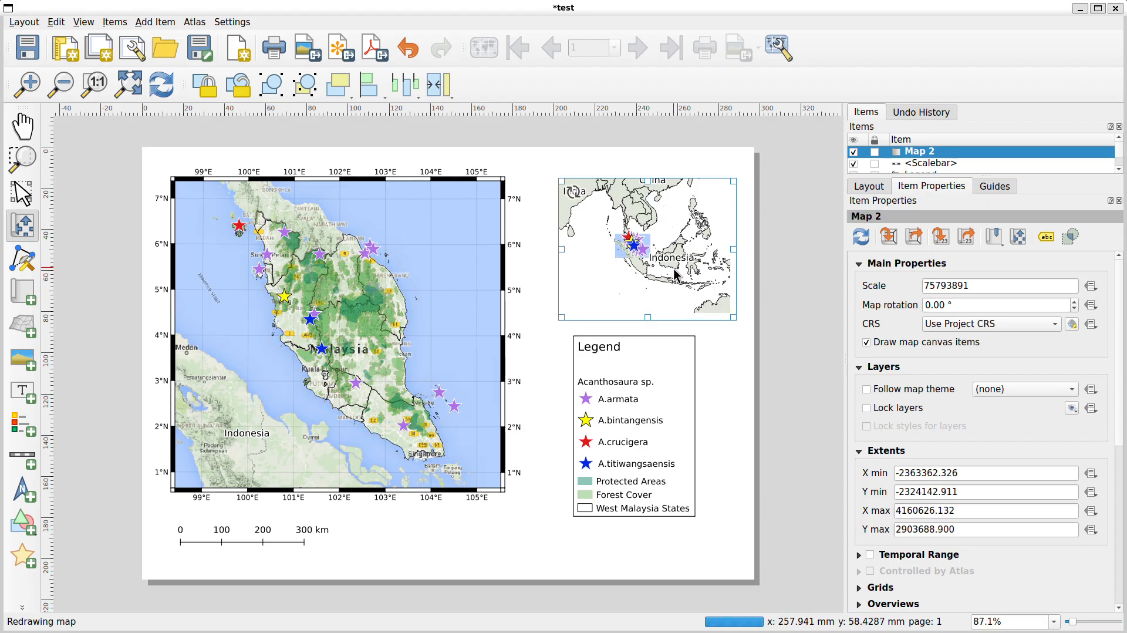
{"action": "left_click", "coordinate": [926, 286]}
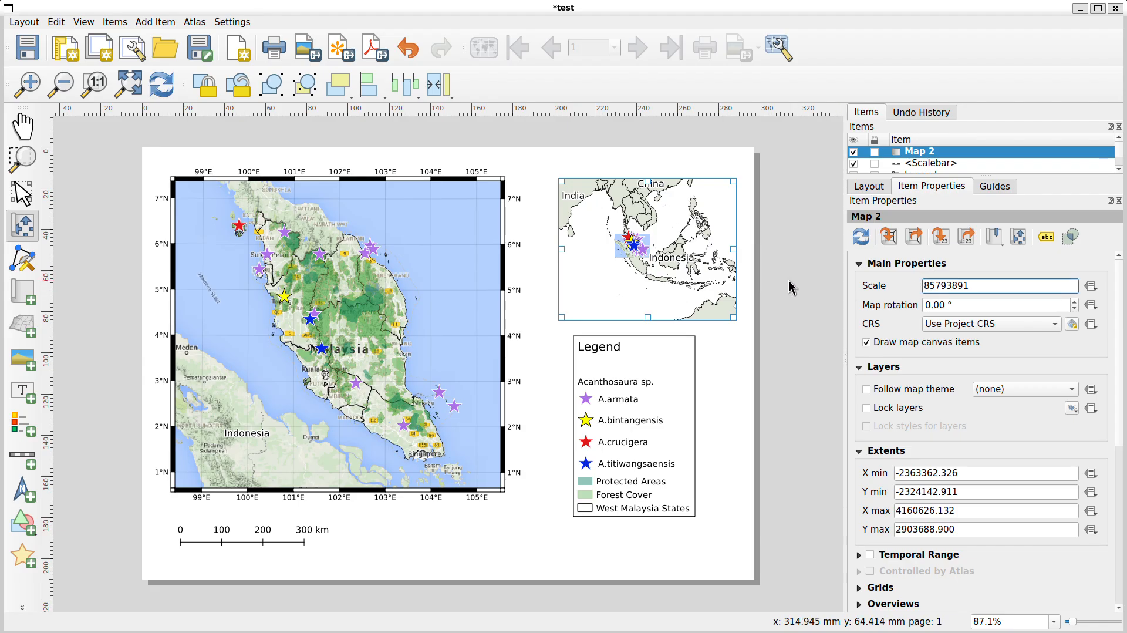
{"action": "type", "text": "8"}
{"action": "key", "text": "Tab"}
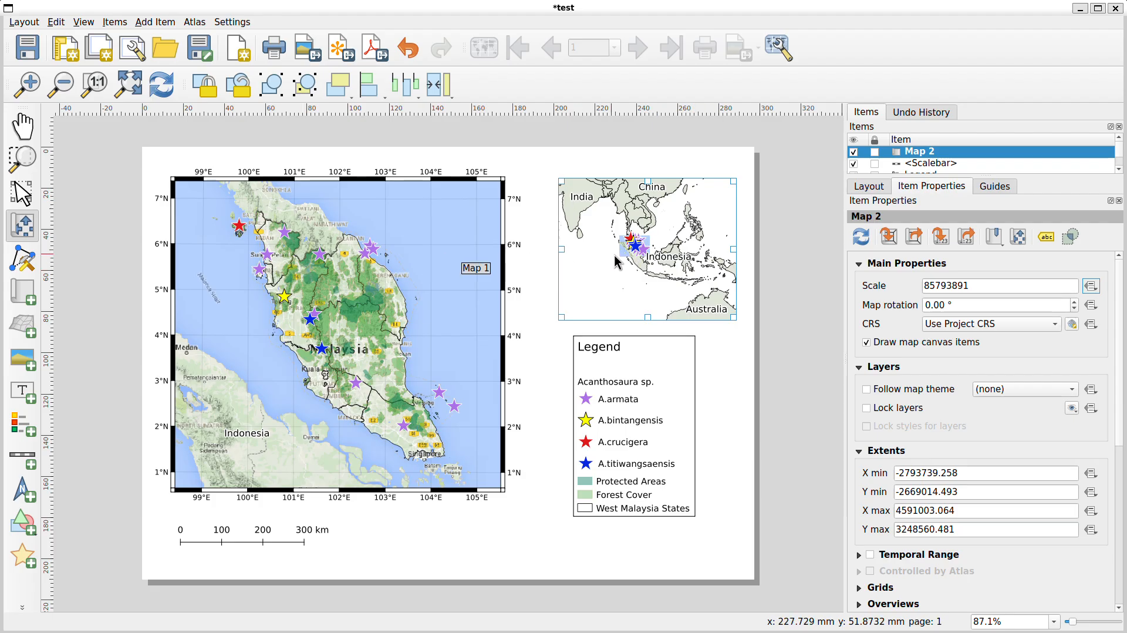
Select the main map and lock its layers
{"action": "left_click", "coordinate": [22, 192]}
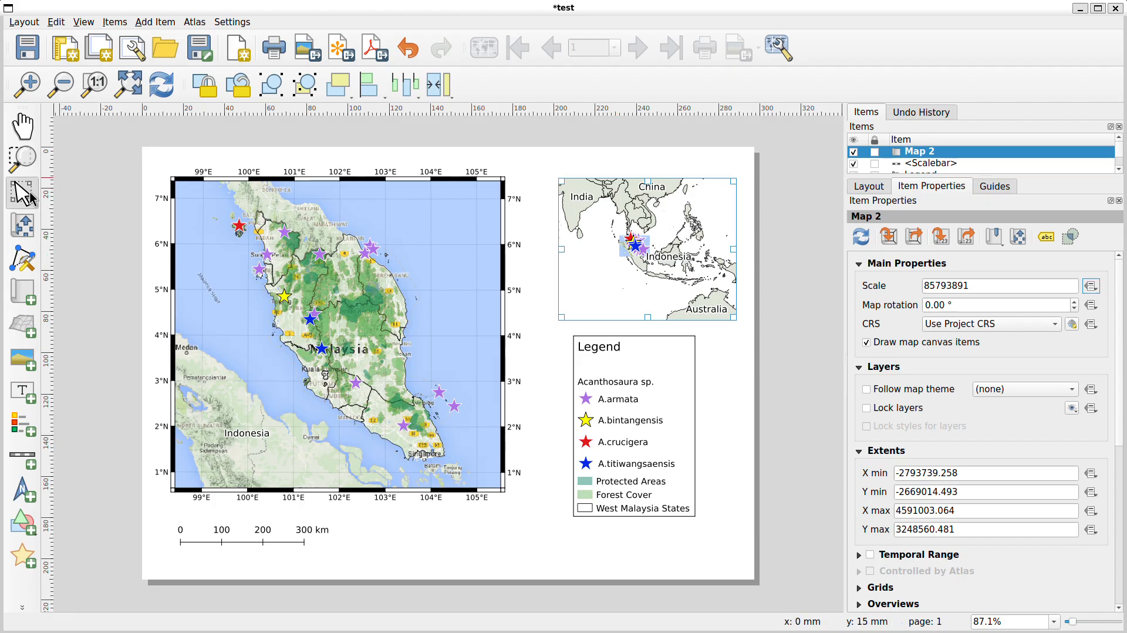
{"action": "left_click", "coordinate": [186, 237]}
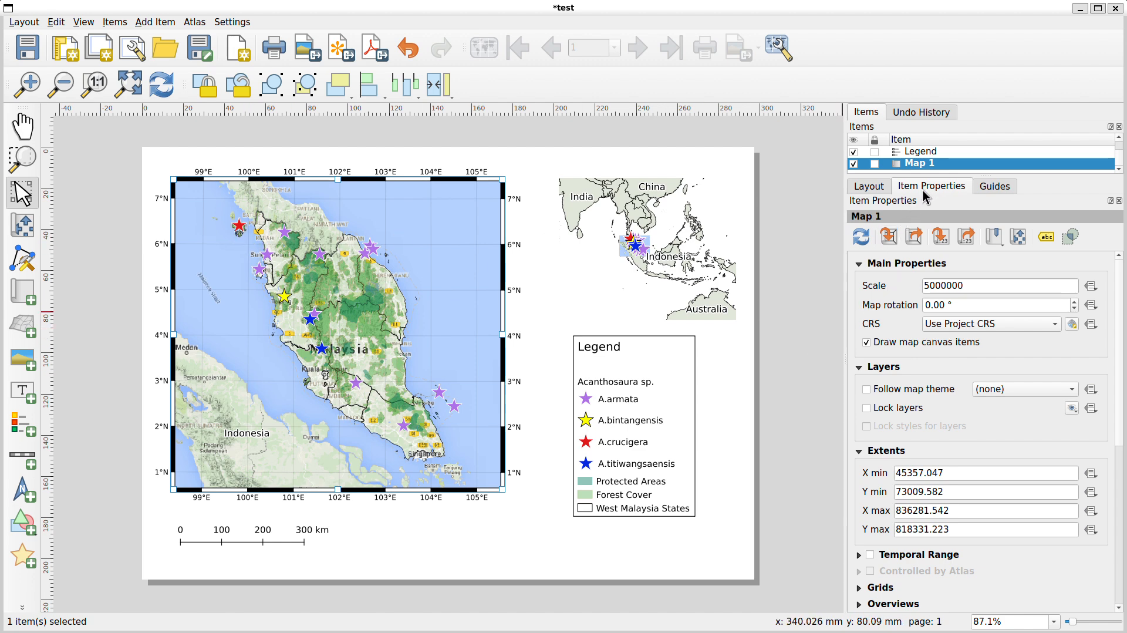
{"action": "left_click", "coordinate": [867, 408]}
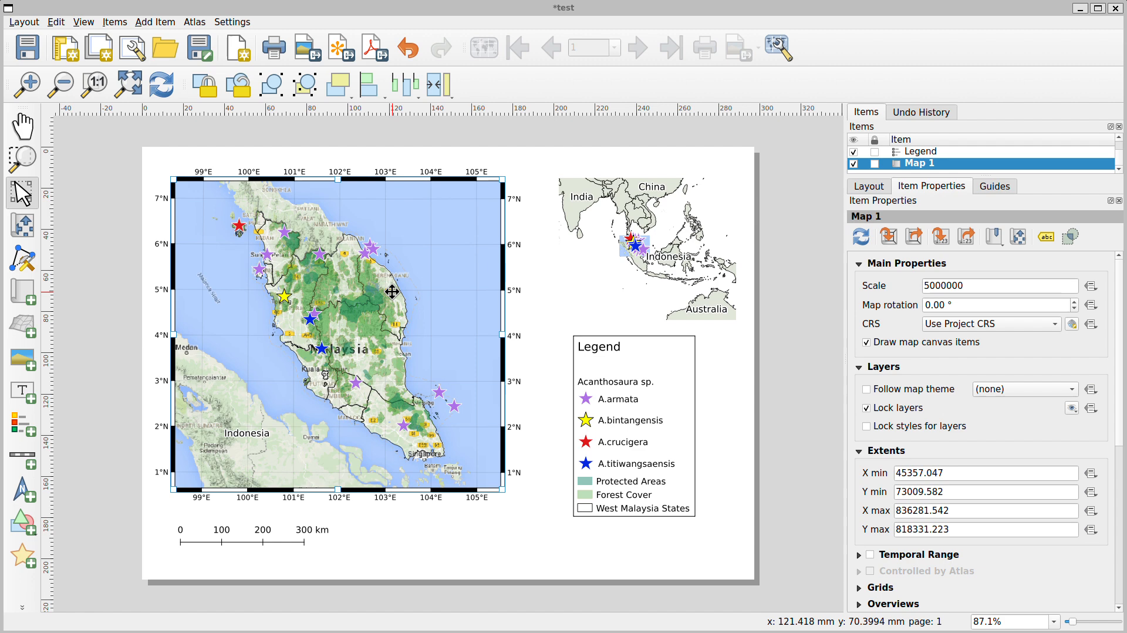
Switch to the QGIS project window, hide the Main Map layer group, then return and refresh the layout's inset map
{"action": "key", "text": "alt+Tab"}
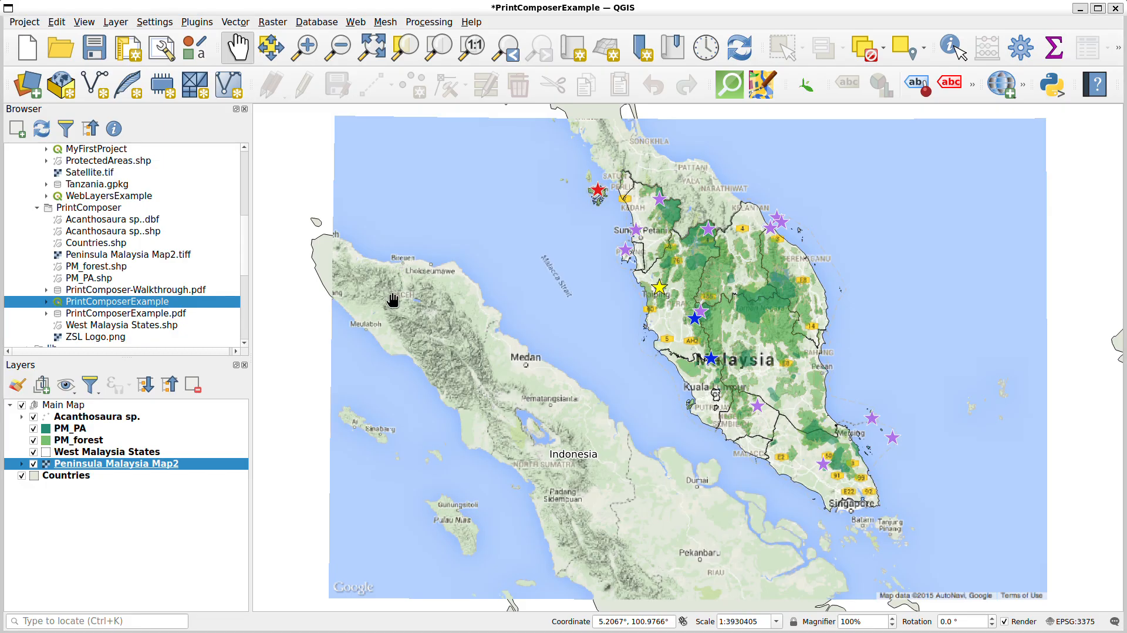
{"action": "left_click", "coordinate": [22, 407]}
{"action": "left_click", "coordinate": [22, 406]}
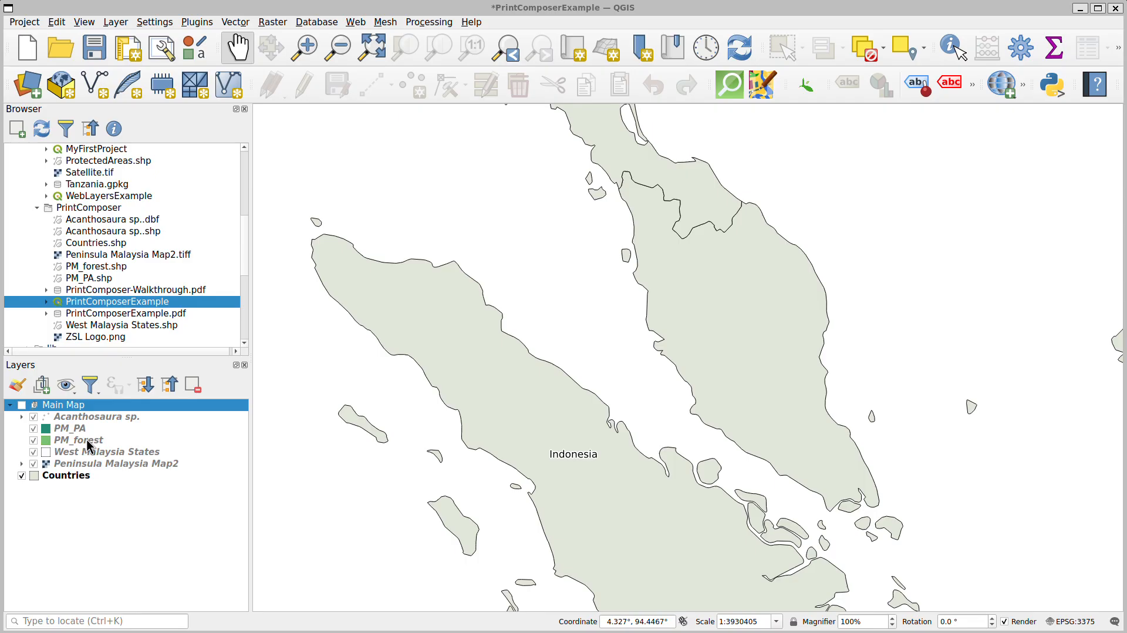
{"action": "key", "text": "alt+Tab"}
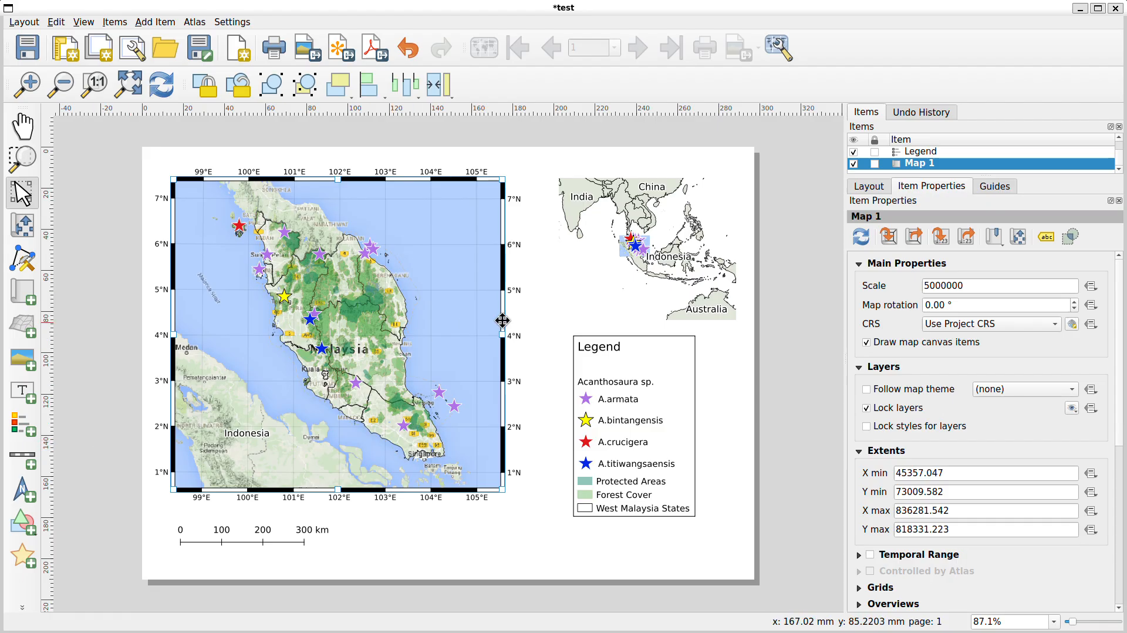
{"action": "left_click", "coordinate": [620, 287]}
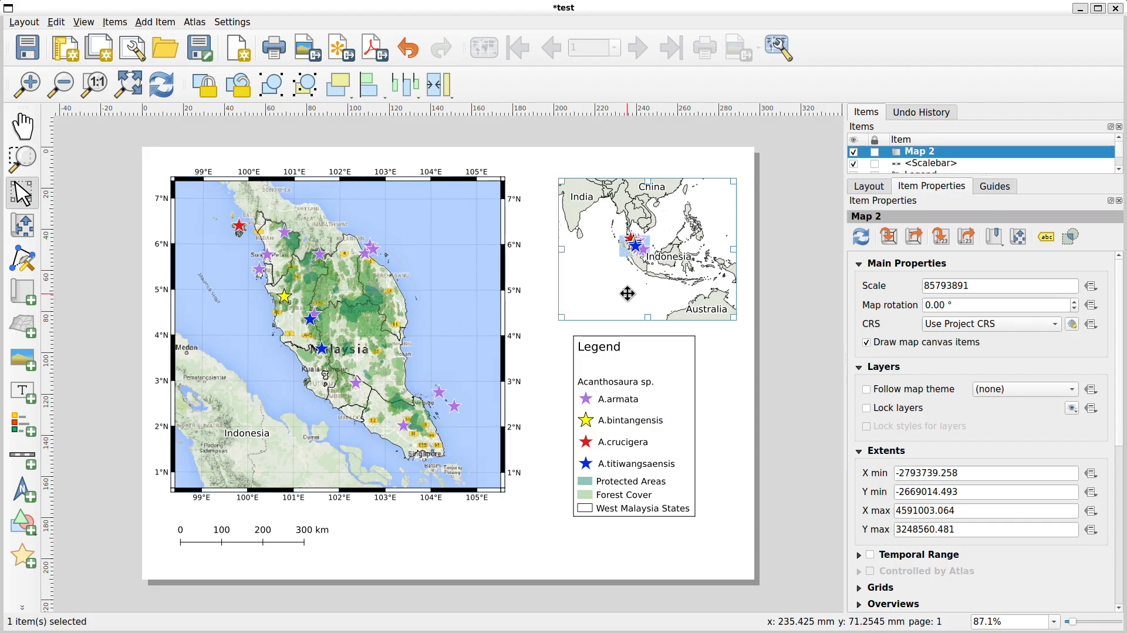
{"action": "left_click", "coordinate": [160, 88]}
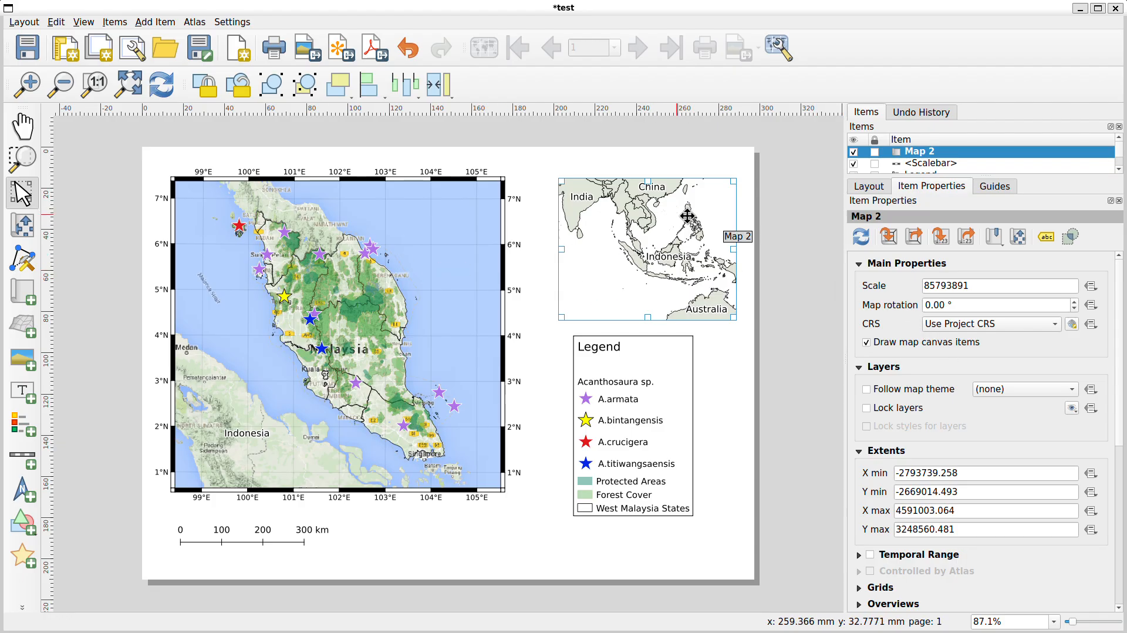
Add an overview to the inset map using Map 1 as its map frame
{"action": "scroll", "coordinate": [963, 434], "scroll_direction": "down", "scroll_amount": 2}
{"action": "scroll", "coordinate": [961, 438], "scroll_direction": "down", "scroll_amount": 4}
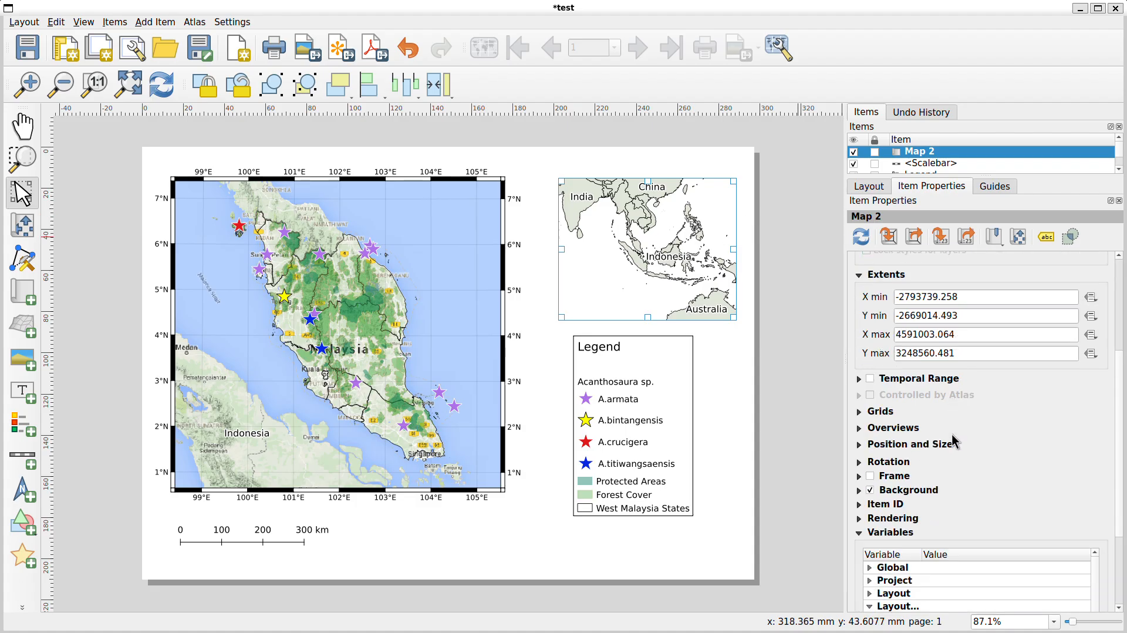
{"action": "left_click", "coordinate": [859, 430]}
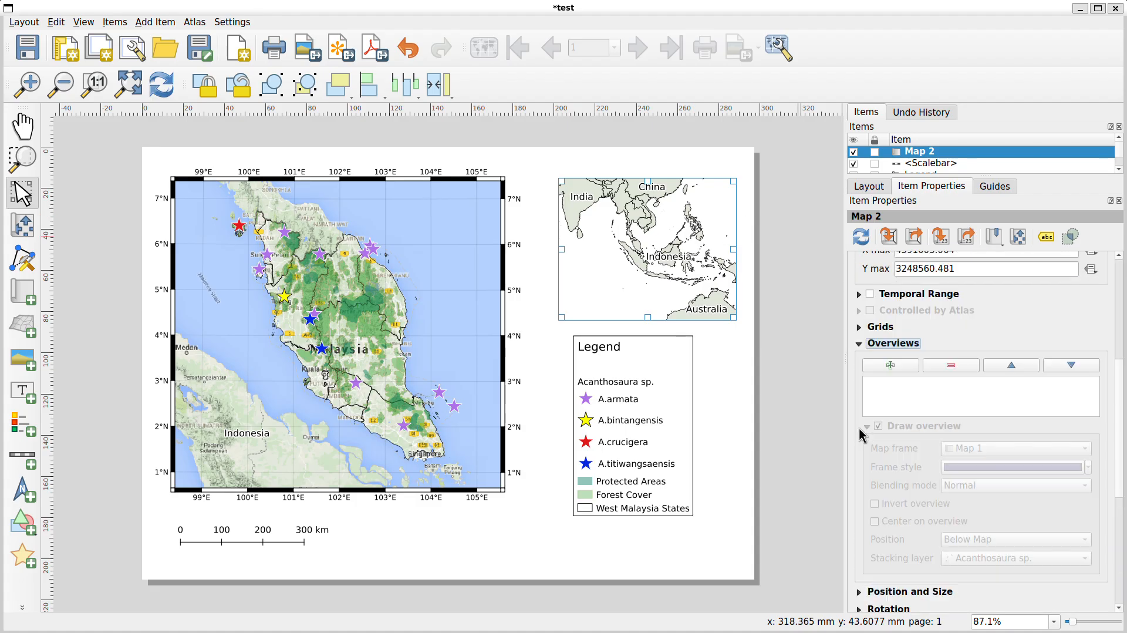
{"action": "left_click", "coordinate": [890, 366]}
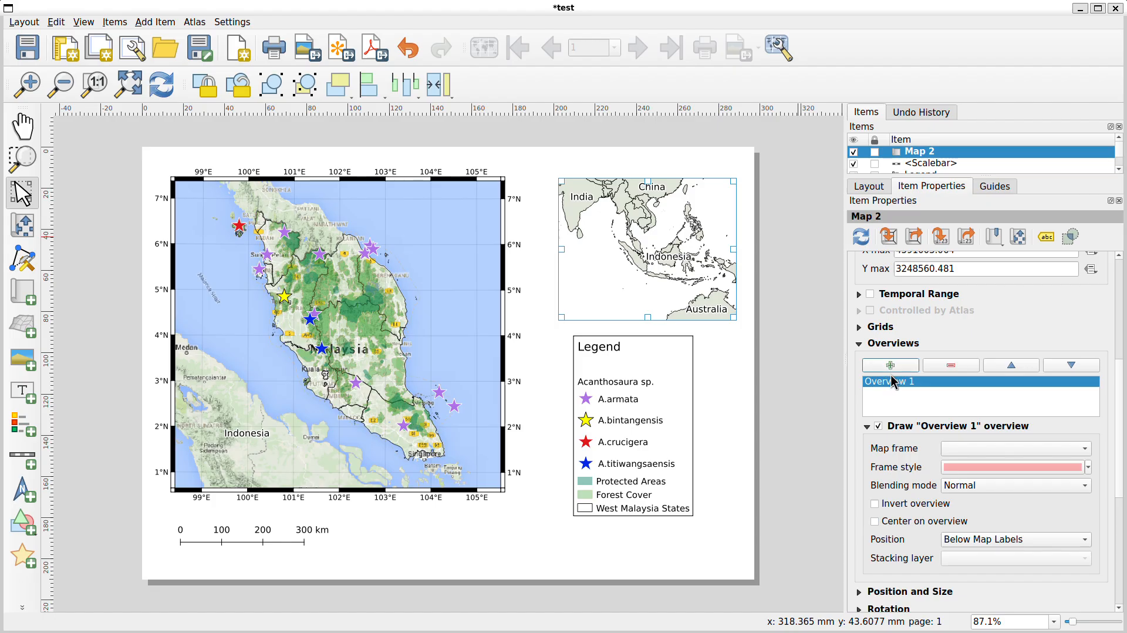
{"action": "left_click", "coordinate": [1022, 449]}
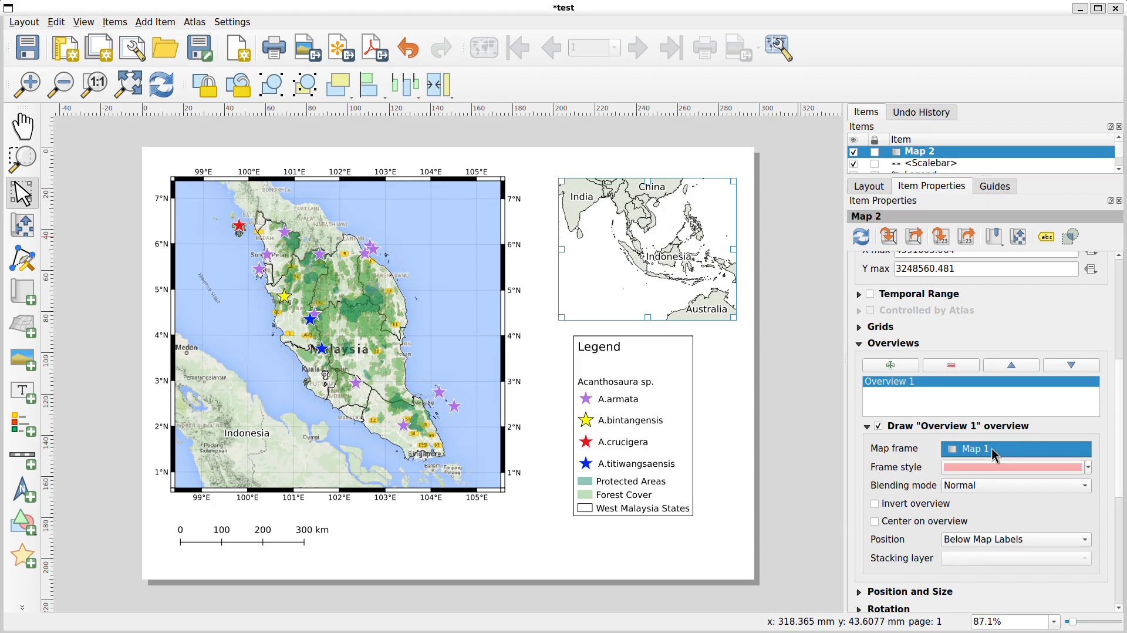
{"action": "left_click", "coordinate": [992, 449]}
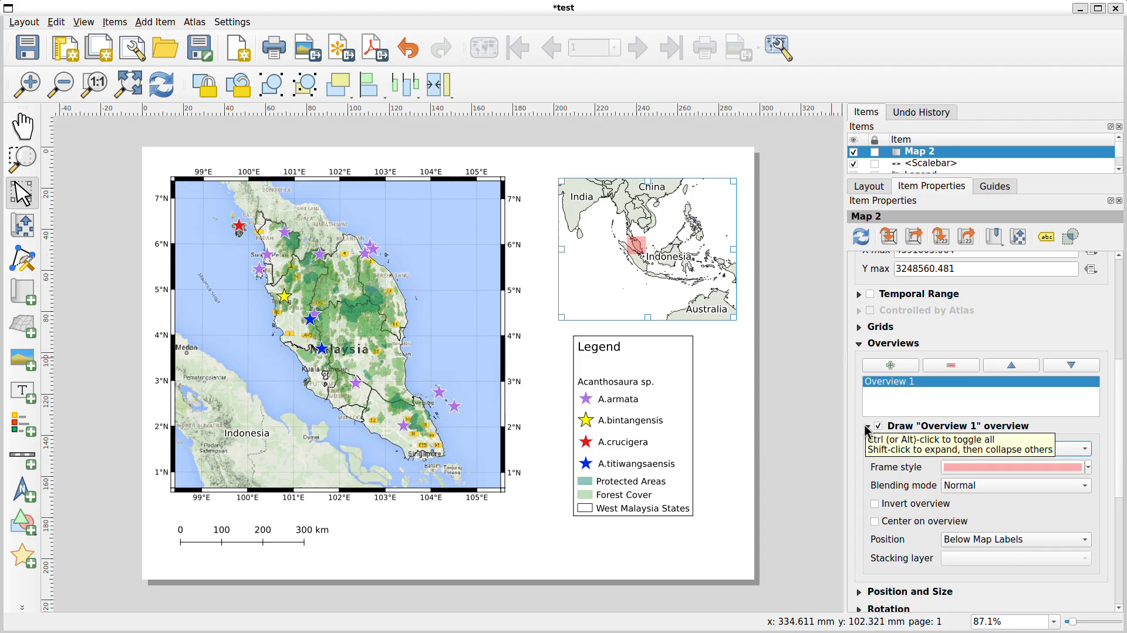
Enable a frame on the inset map and set its background colour to light blue
{"action": "left_click", "coordinate": [860, 346]}
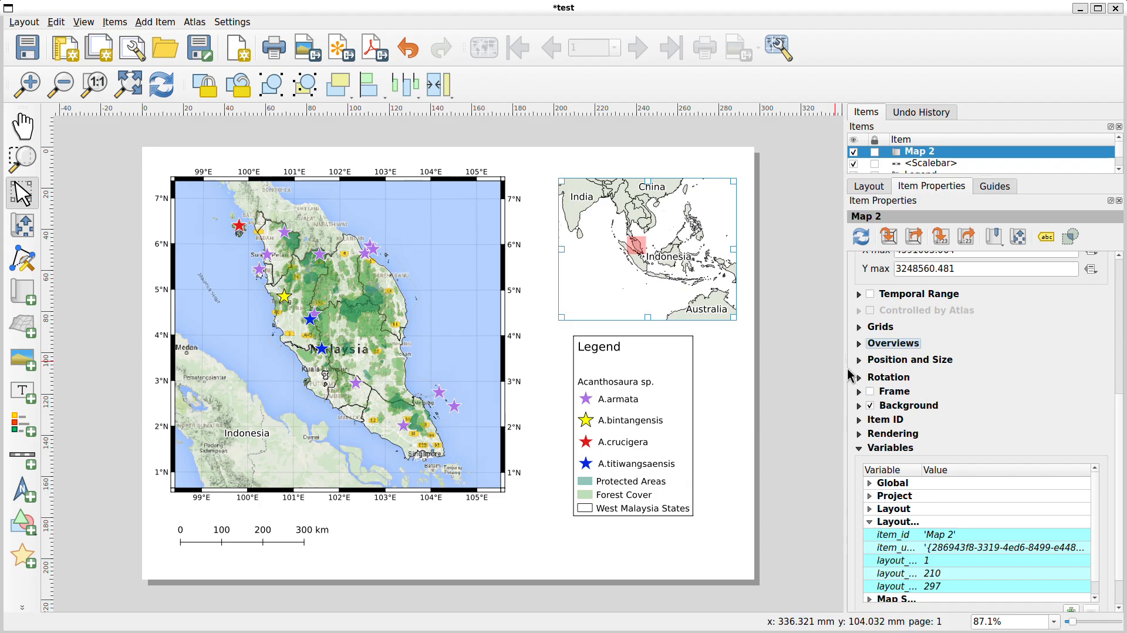
{"action": "left_click", "coordinate": [870, 391]}
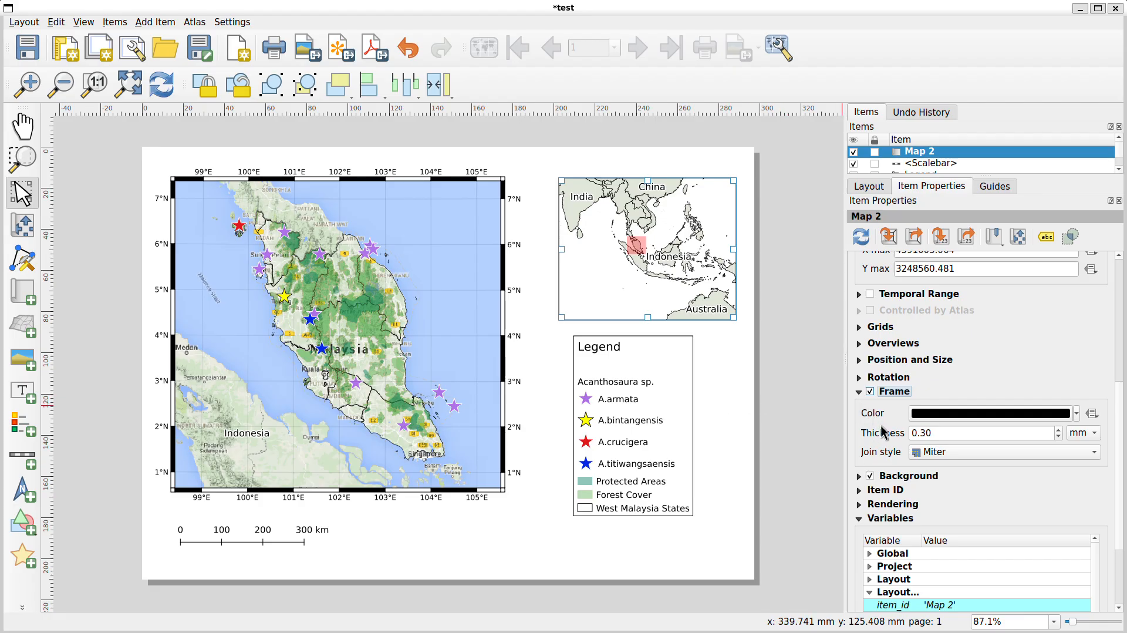
{"action": "left_click", "coordinate": [858, 393]}
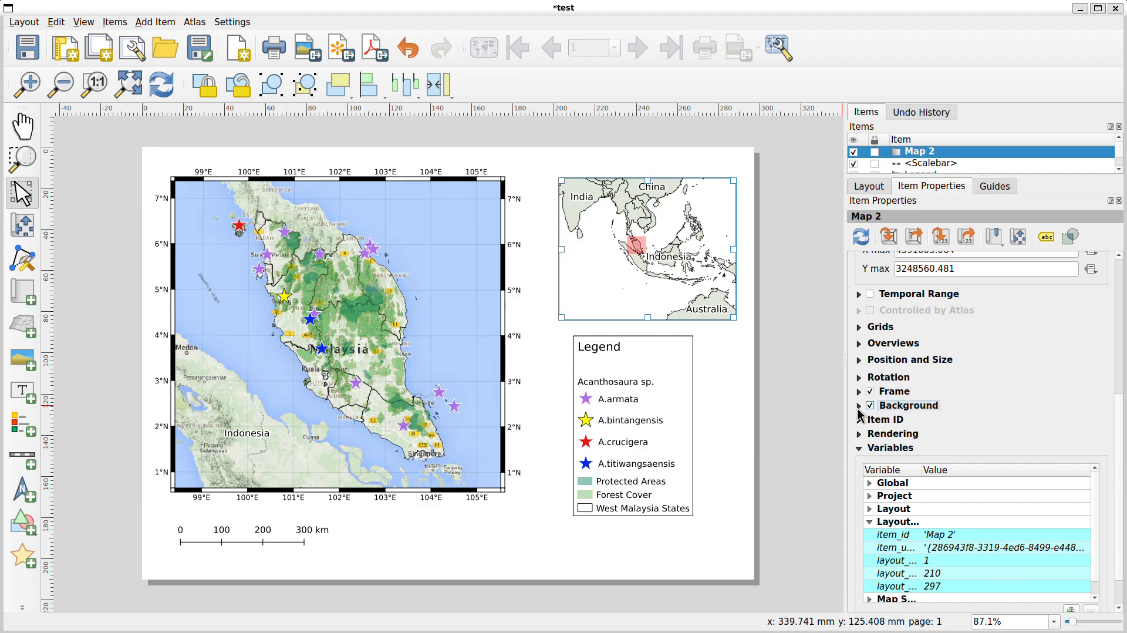
{"action": "left_click", "coordinate": [859, 406]}
{"action": "left_click", "coordinate": [1076, 428]}
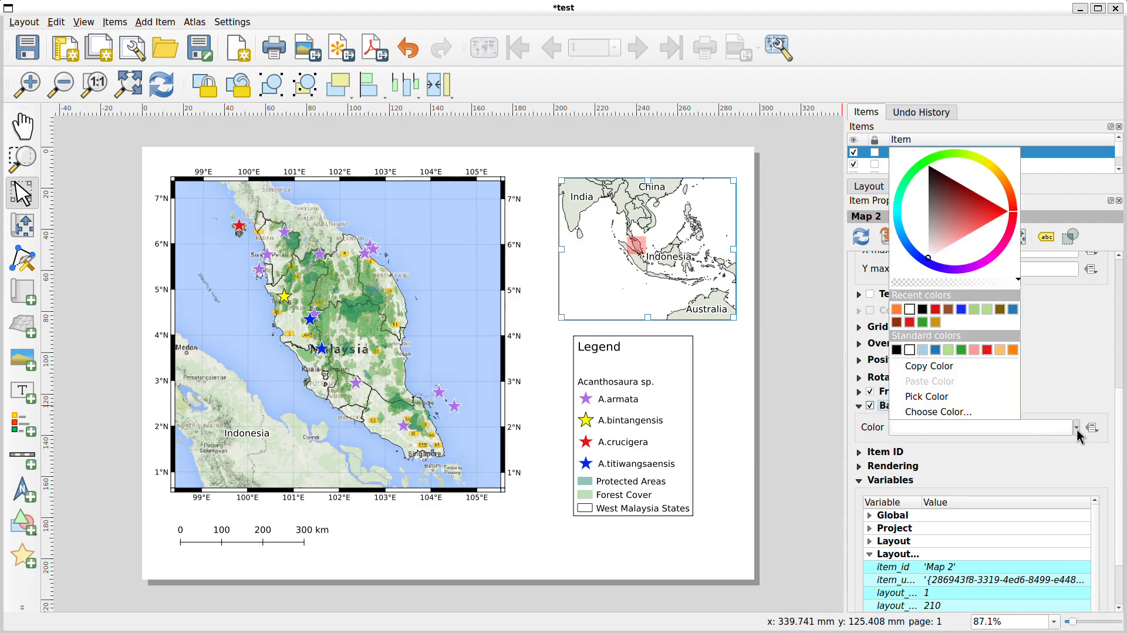
{"action": "left_click", "coordinate": [923, 350]}
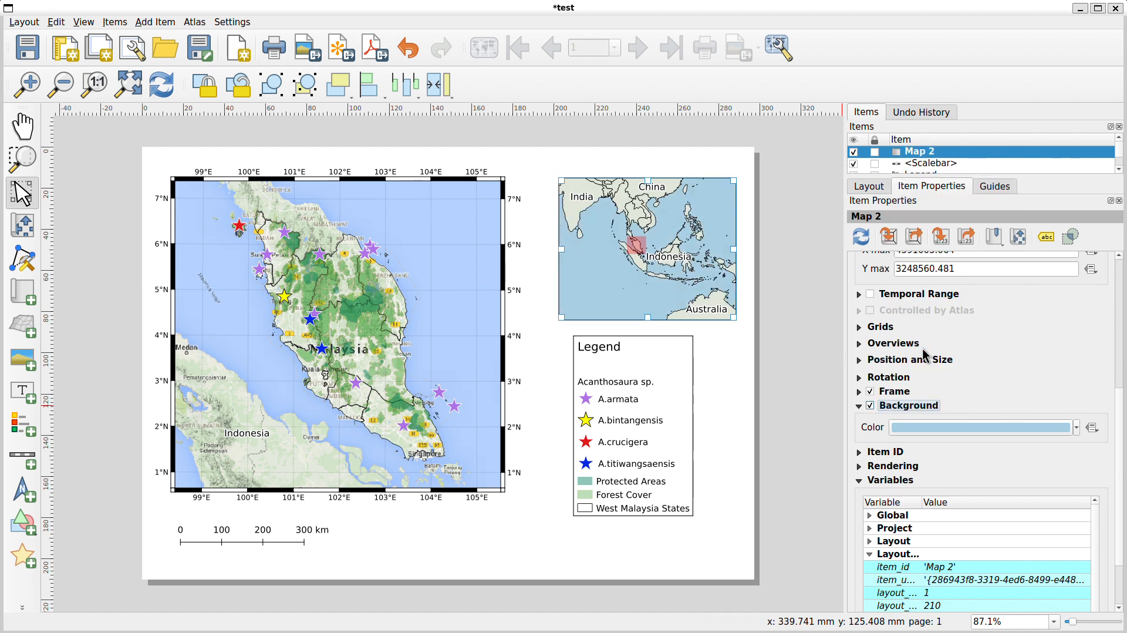
Lighten the inset map's background colour to #bcdae3 in the colour picker
{"action": "left_click", "coordinate": [717, 333]}
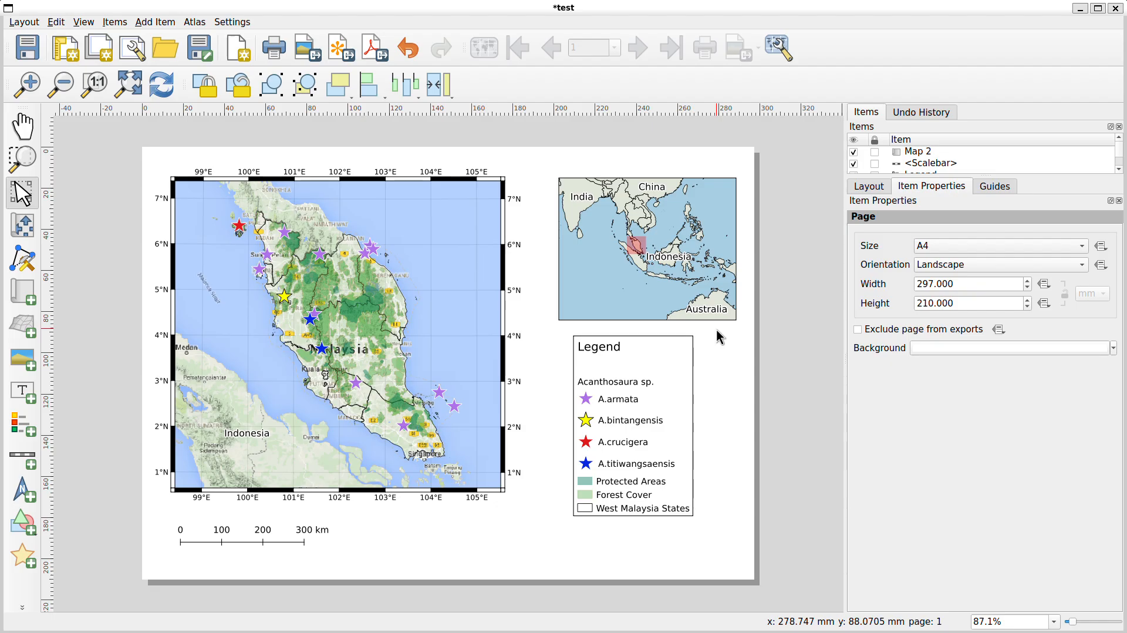
{"action": "left_click", "coordinate": [620, 282]}
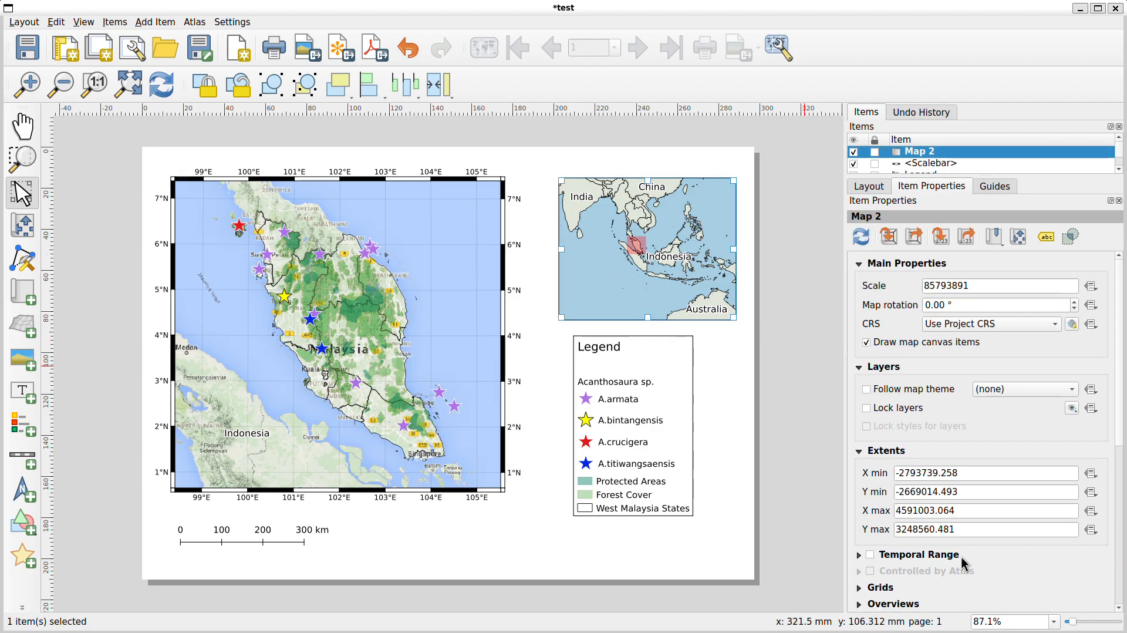
{"action": "scroll", "coordinate": [926, 452], "scroll_direction": "down", "scroll_amount": 2}
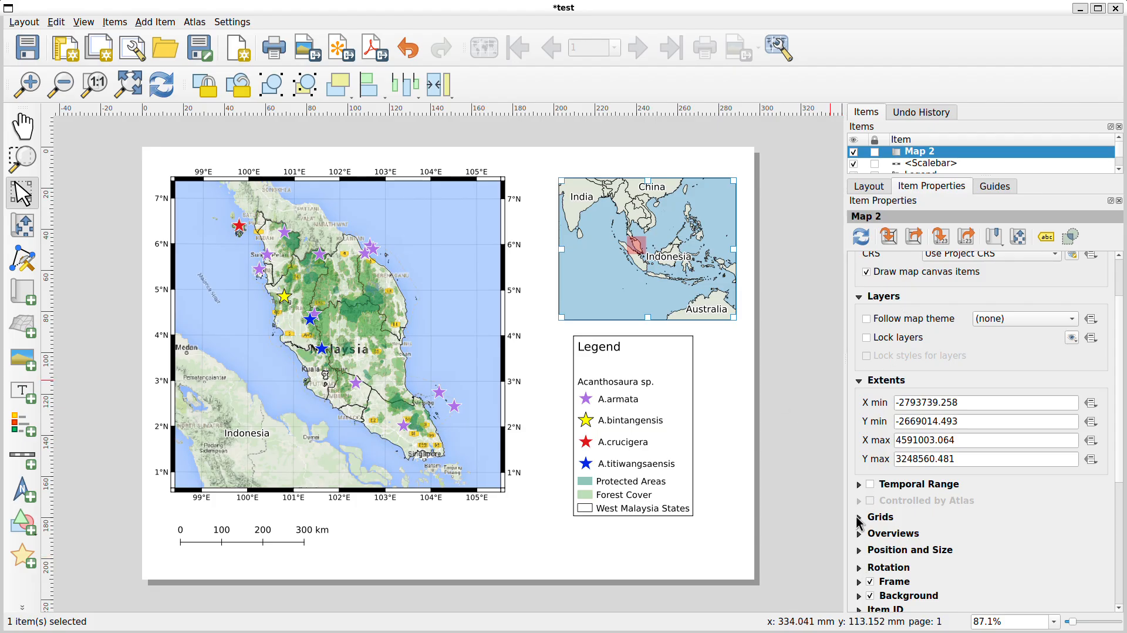
{"action": "scroll", "coordinate": [870, 545], "scroll_direction": "down", "scroll_amount": 4}
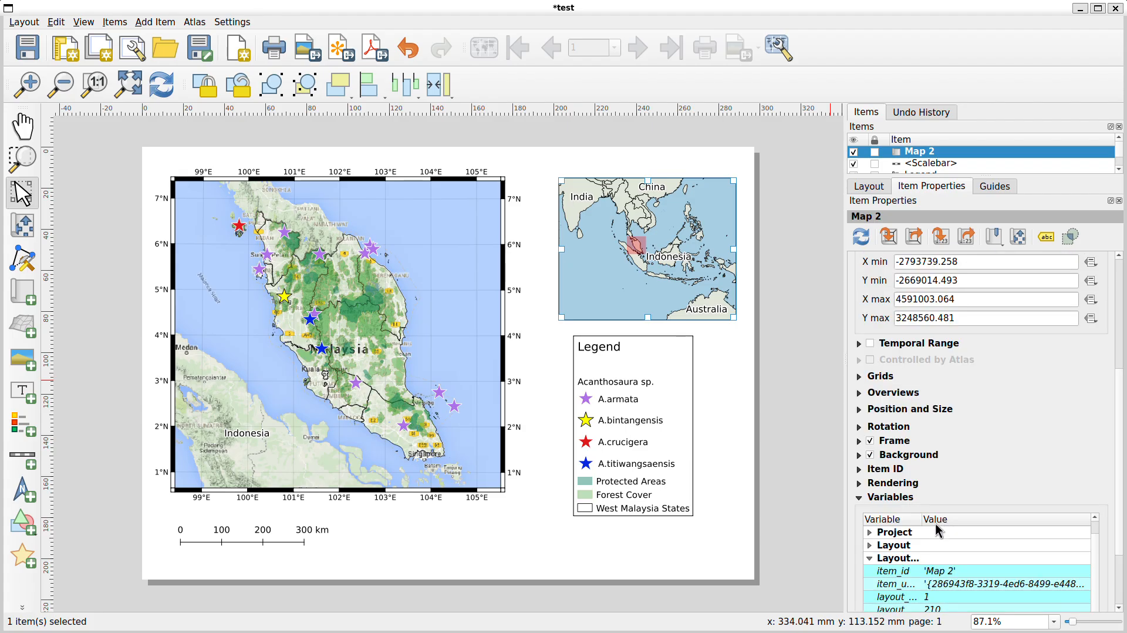
{"action": "left_click", "coordinate": [859, 456]}
{"action": "left_click", "coordinate": [857, 458]}
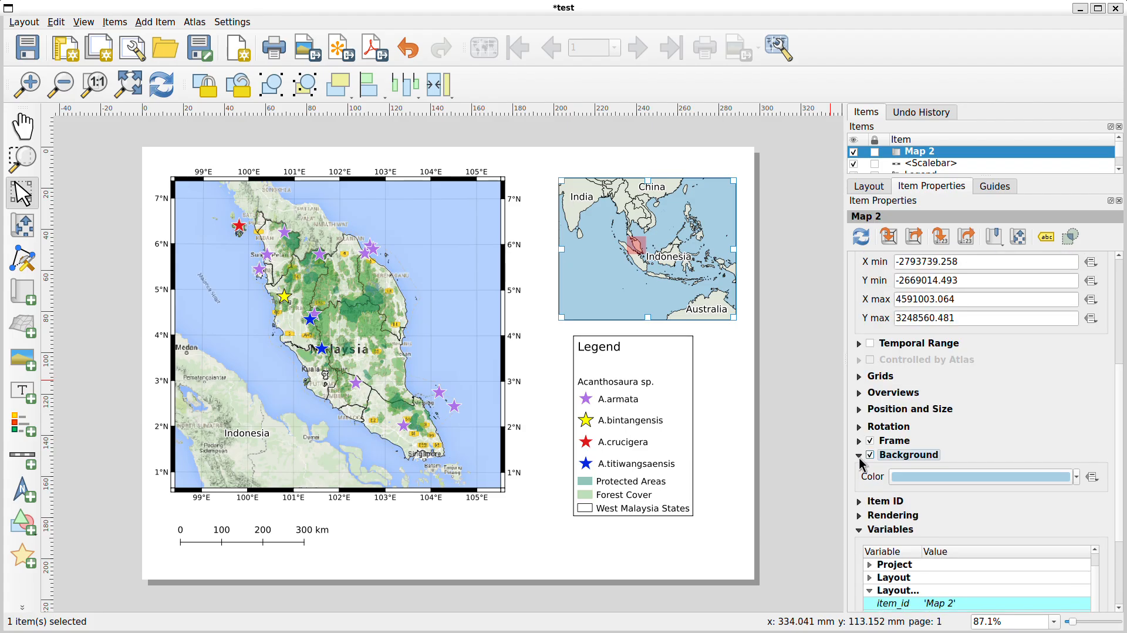
{"action": "left_click", "coordinate": [1066, 481]}
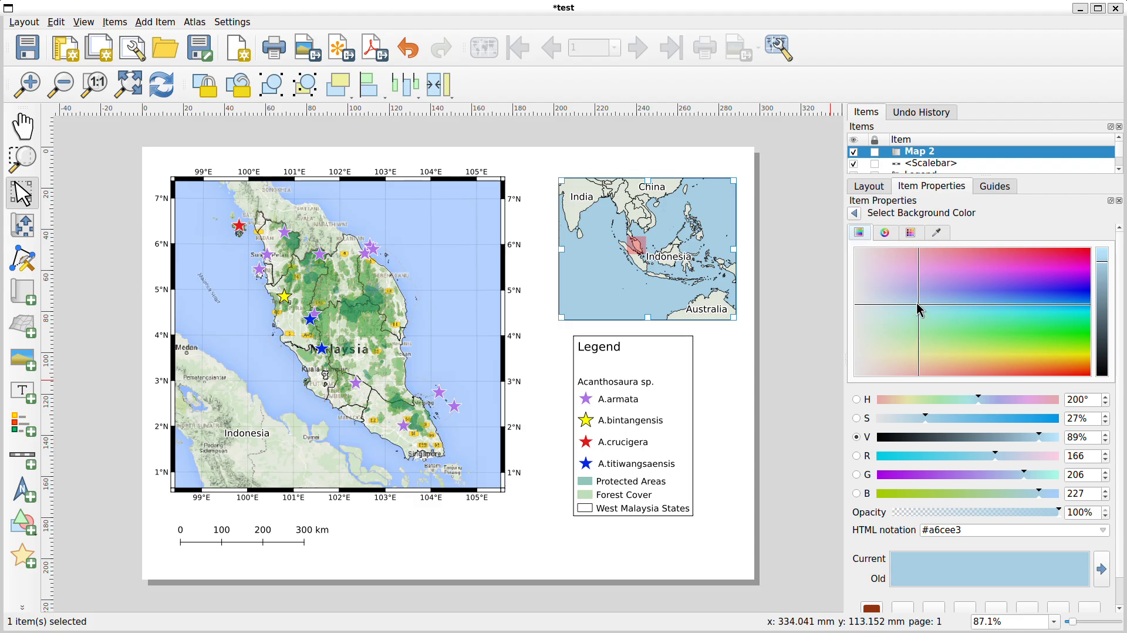
{"action": "left_click_drag", "start_coordinate": [919, 310], "coordinate": [897, 309]}
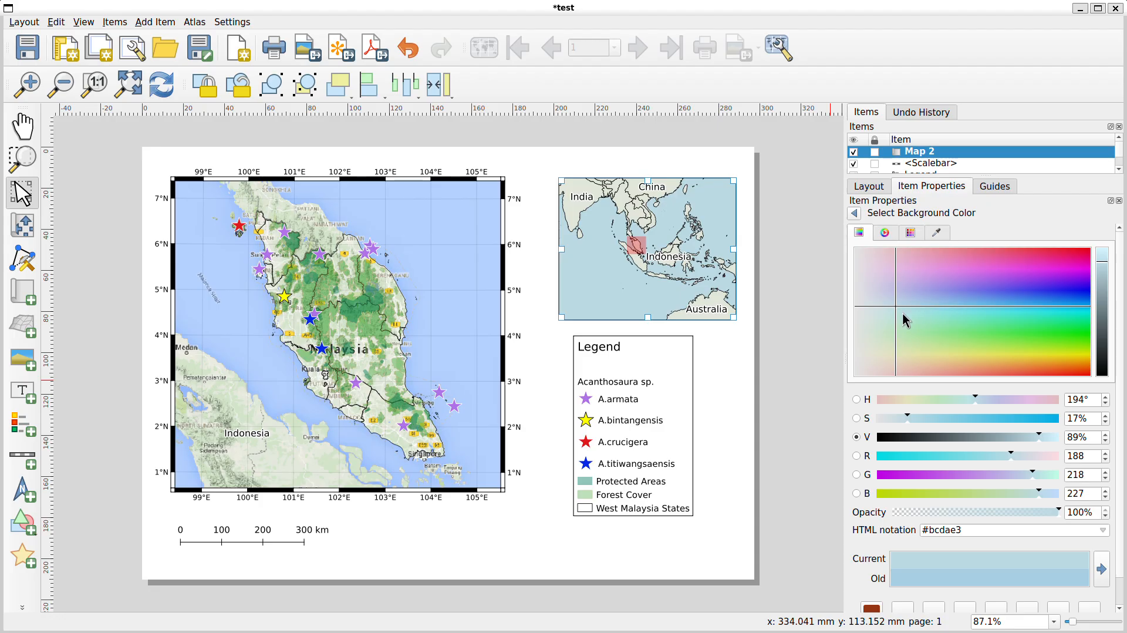
{"action": "left_click", "coordinate": [855, 213]}
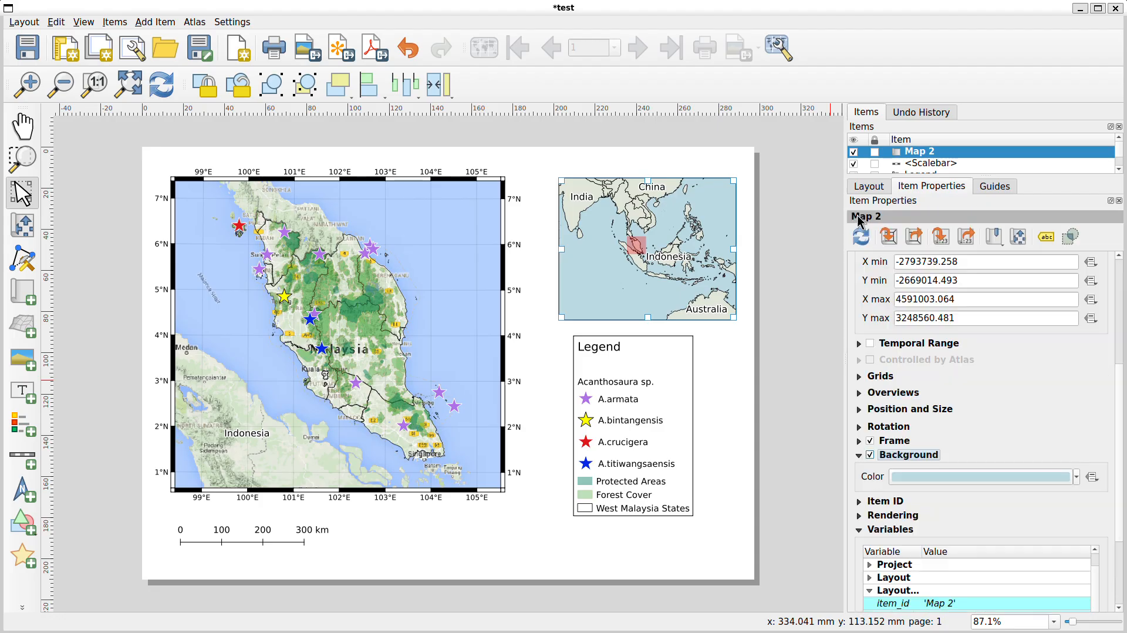
{"action": "scroll", "coordinate": [1060, 424], "scroll_direction": "down", "scroll_amount": 2}
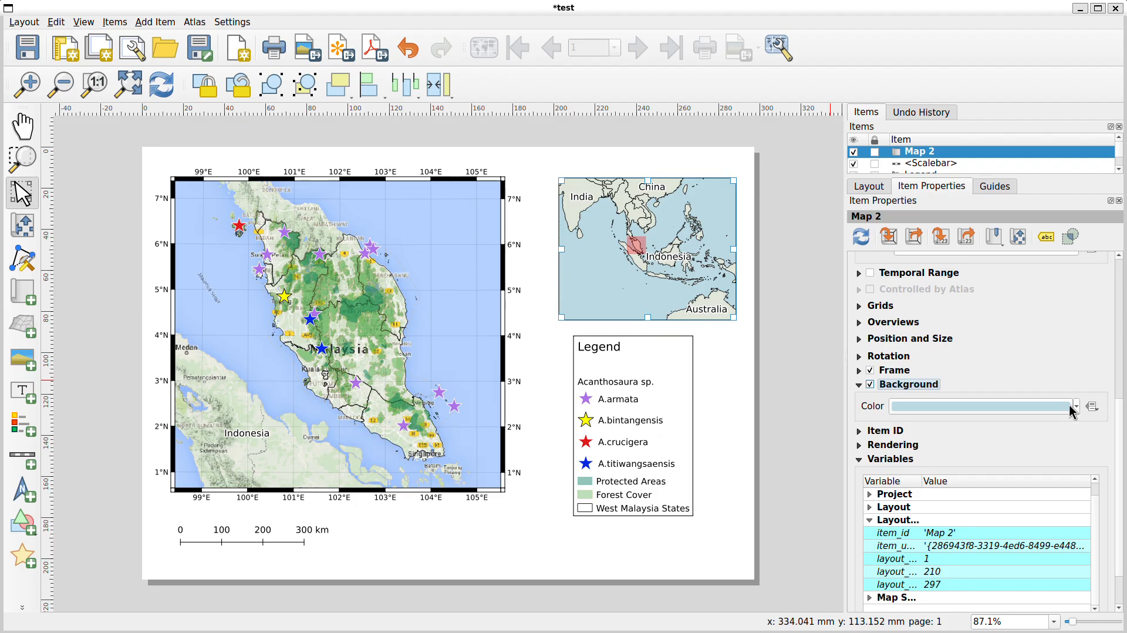
{"action": "left_click", "coordinate": [795, 375]}
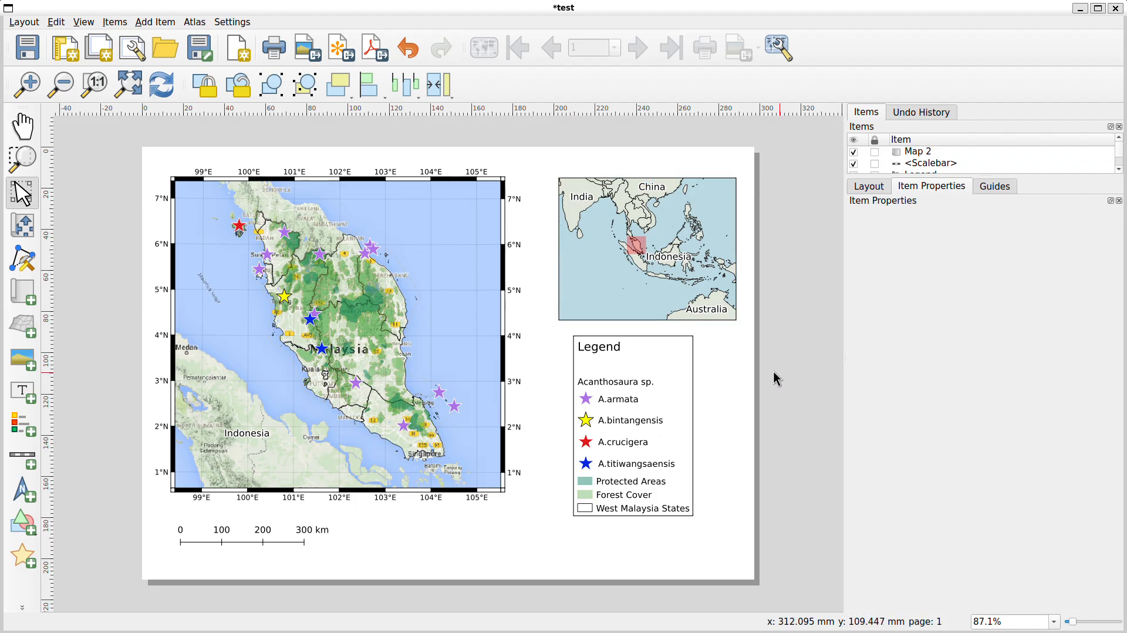
{"action": "left_click", "coordinate": [740, 369]}
{"action": "left_click", "coordinate": [677, 302]}
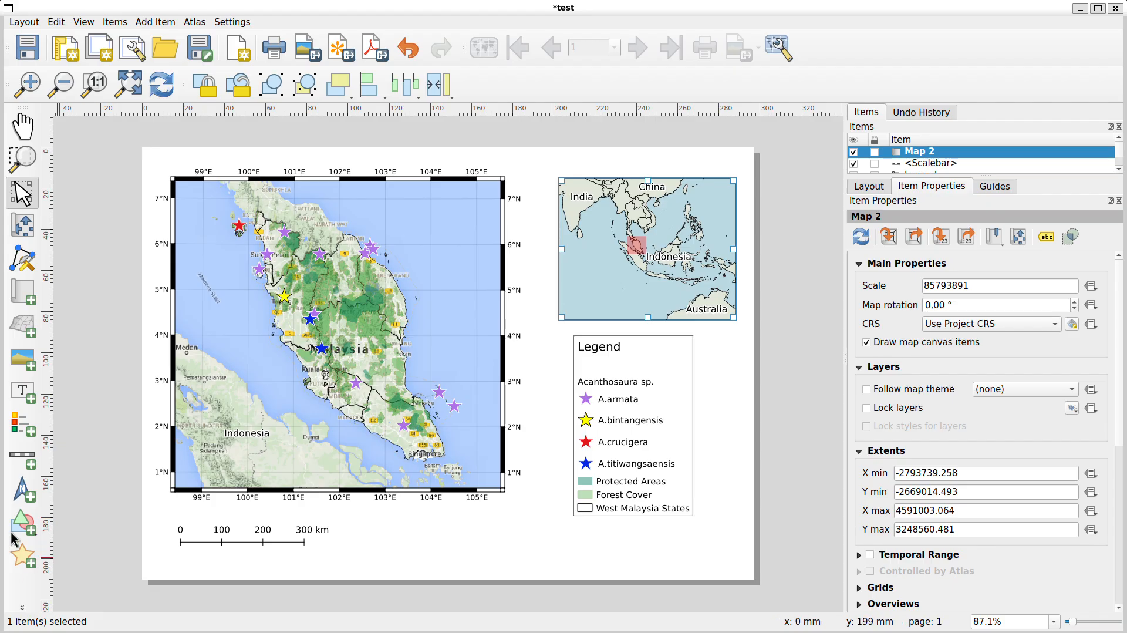
Draw a picture frame in the lower-right corner of the page, below the legend
{"action": "left_click", "coordinate": [22, 364]}
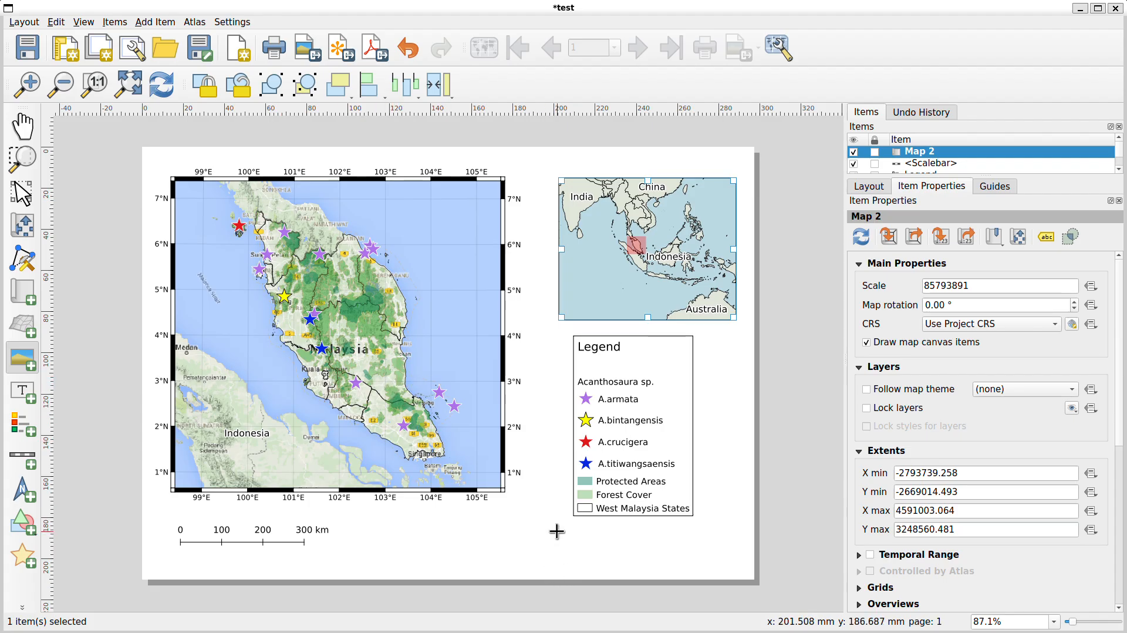
{"action": "left_click_drag", "start_coordinate": [558, 532], "coordinate": [741, 580]}
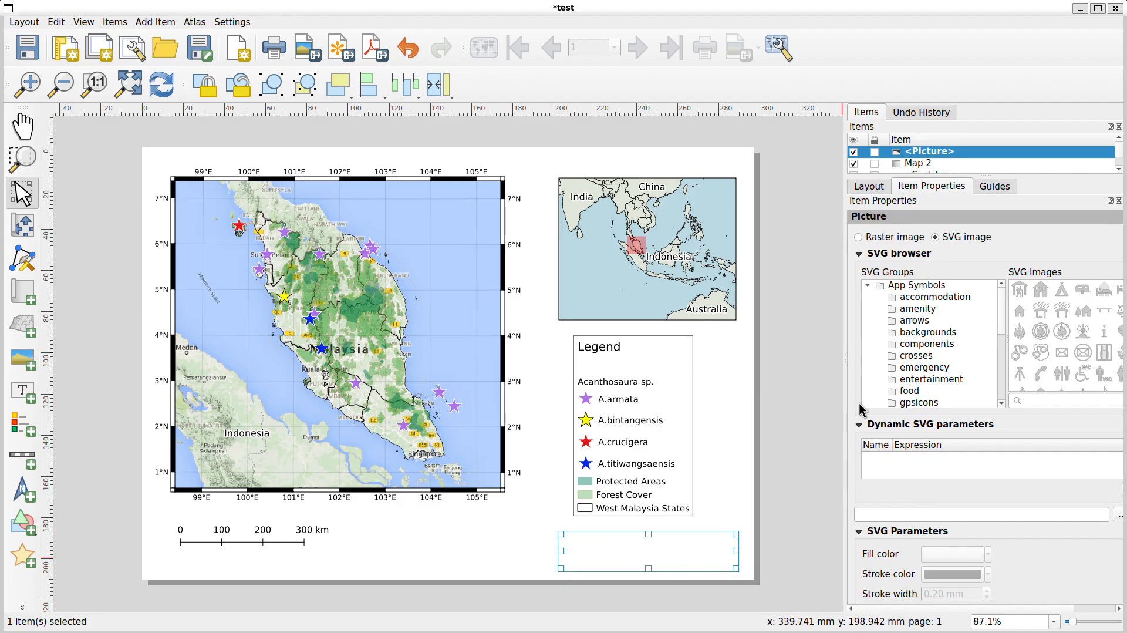
{"action": "left_click", "coordinate": [859, 254]}
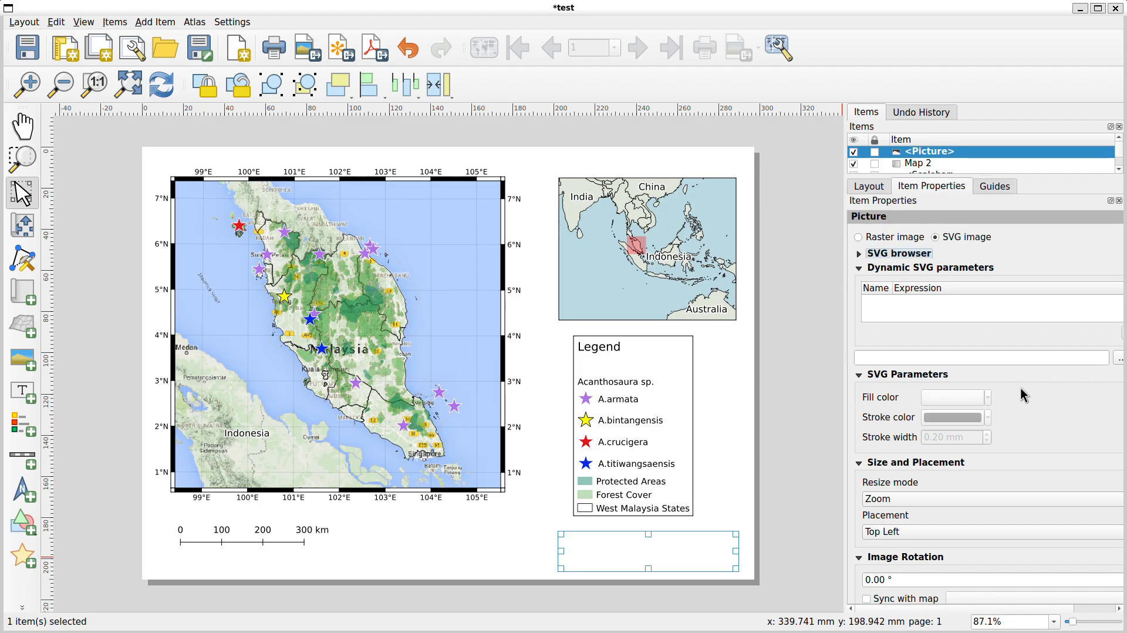
Set the picture frame to a raster image and load ZSL Logo.png from the tmp/GIS/PrintComposer folder
{"action": "left_click", "coordinate": [869, 238]}
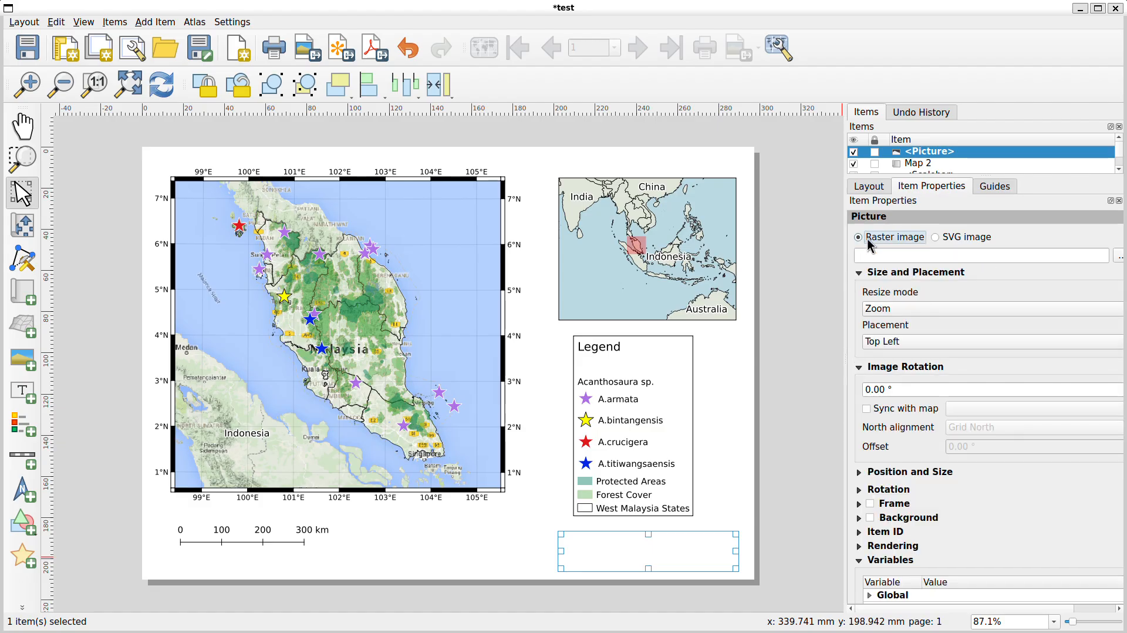
{"action": "left_click", "coordinate": [1118, 257]}
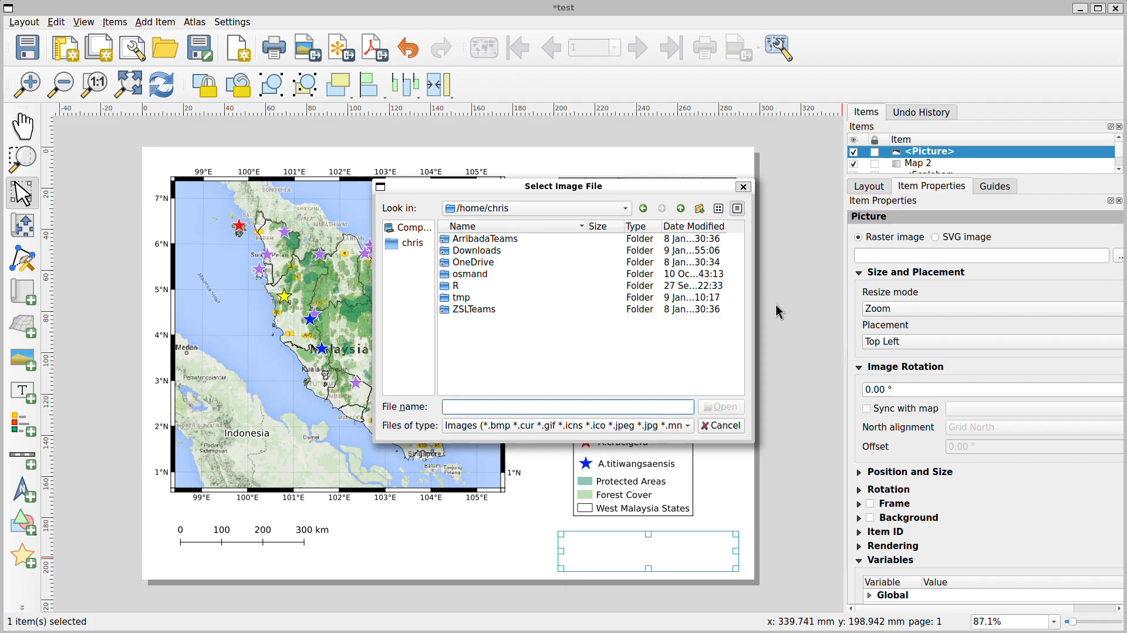
{"action": "double_click", "coordinate": [472, 297]}
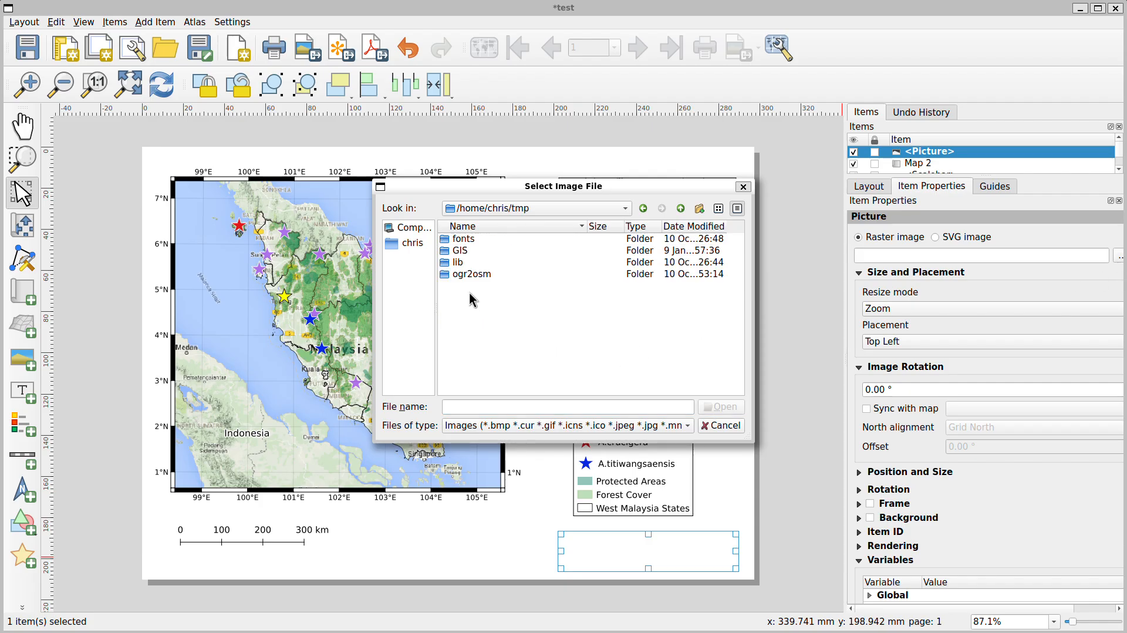
{"action": "double_click", "coordinate": [458, 241]}
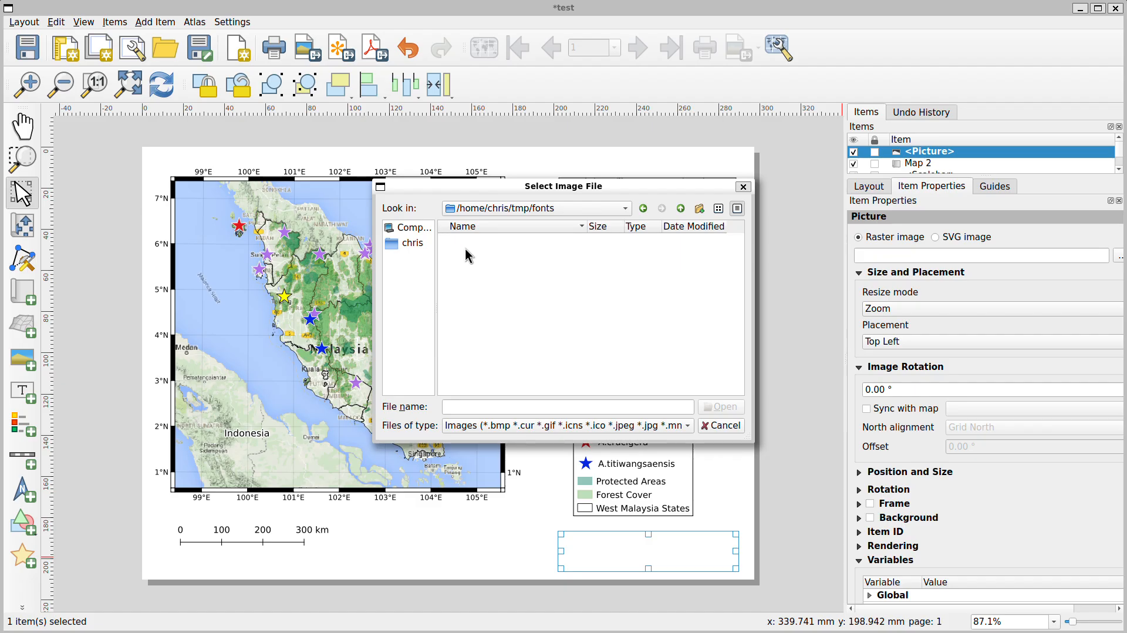
{"action": "left_click", "coordinate": [681, 209]}
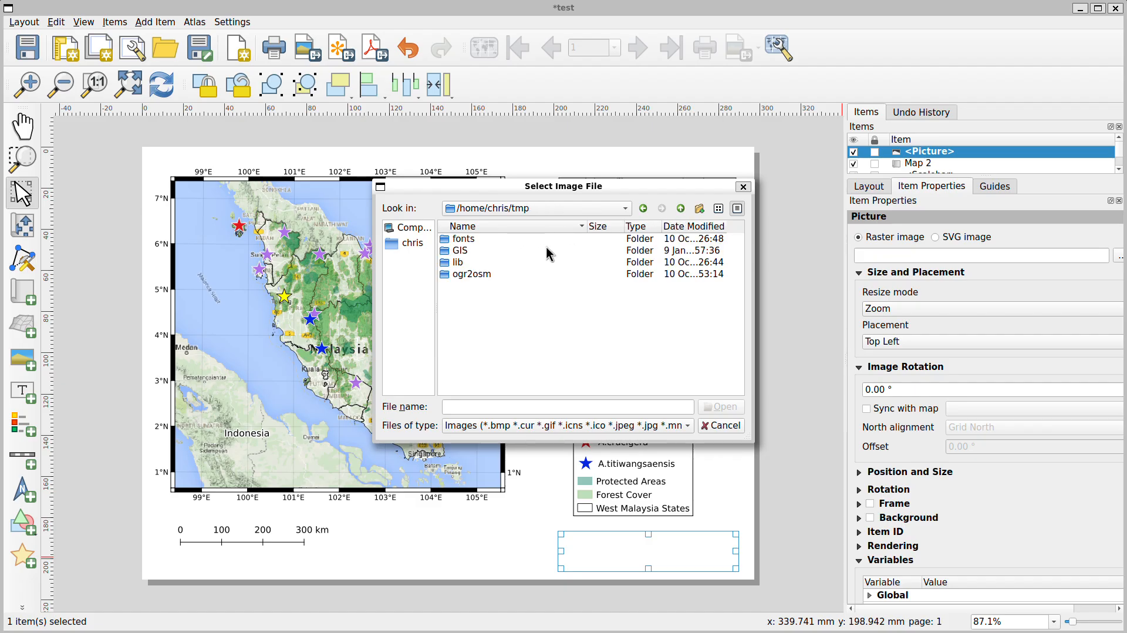
{"action": "double_click", "coordinate": [463, 251]}
{"action": "double_click", "coordinate": [466, 252]}
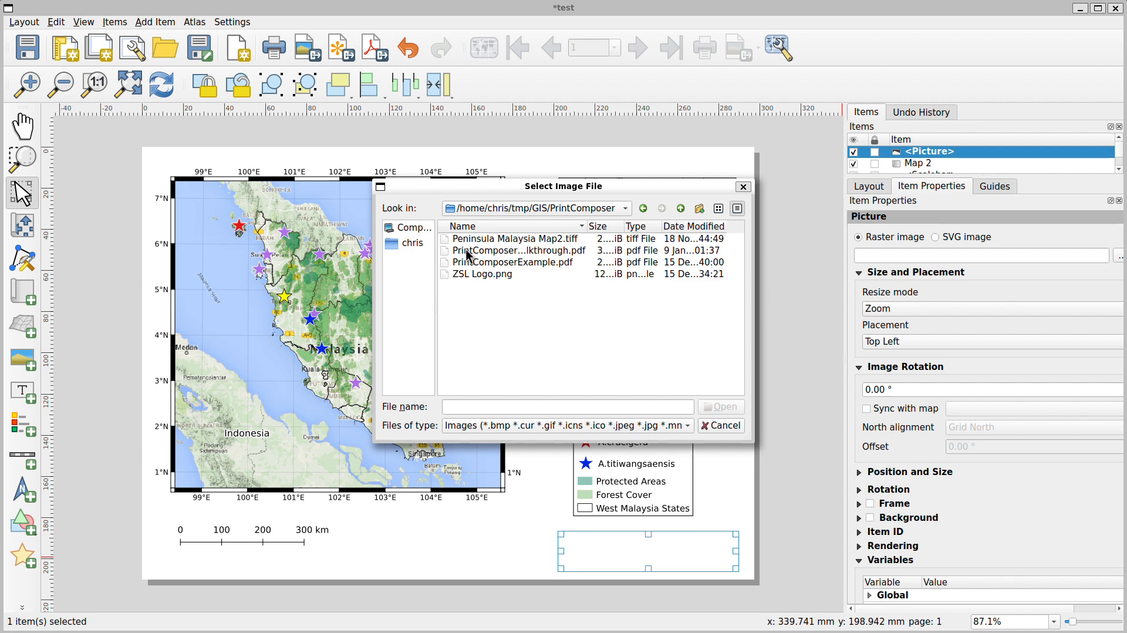
{"action": "left_click", "coordinate": [478, 276]}
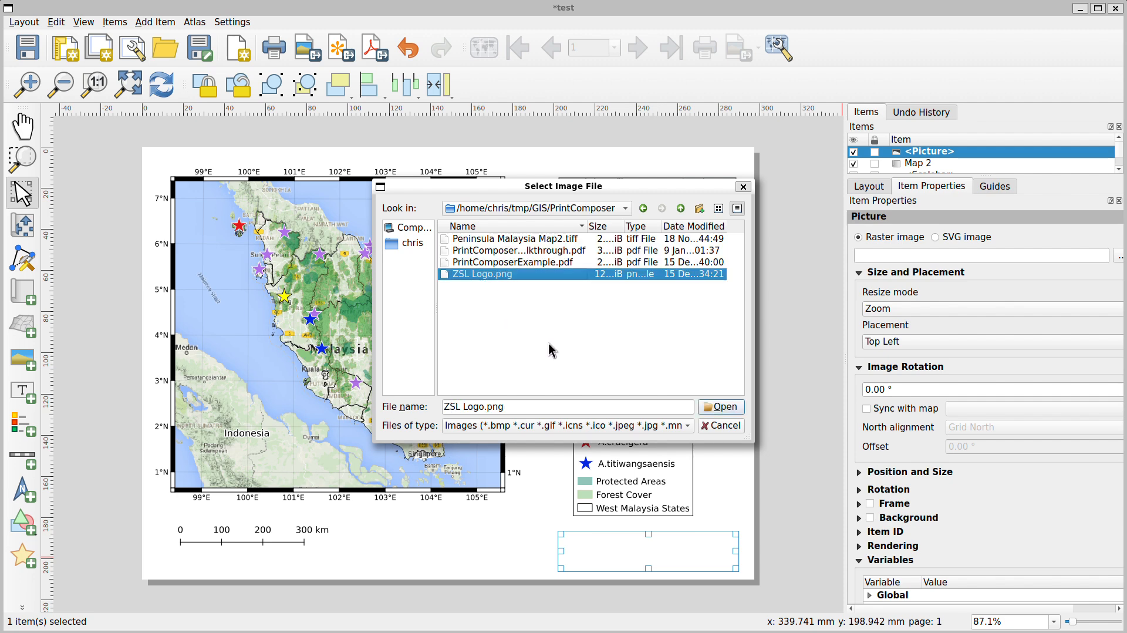
{"action": "left_click", "coordinate": [722, 407]}
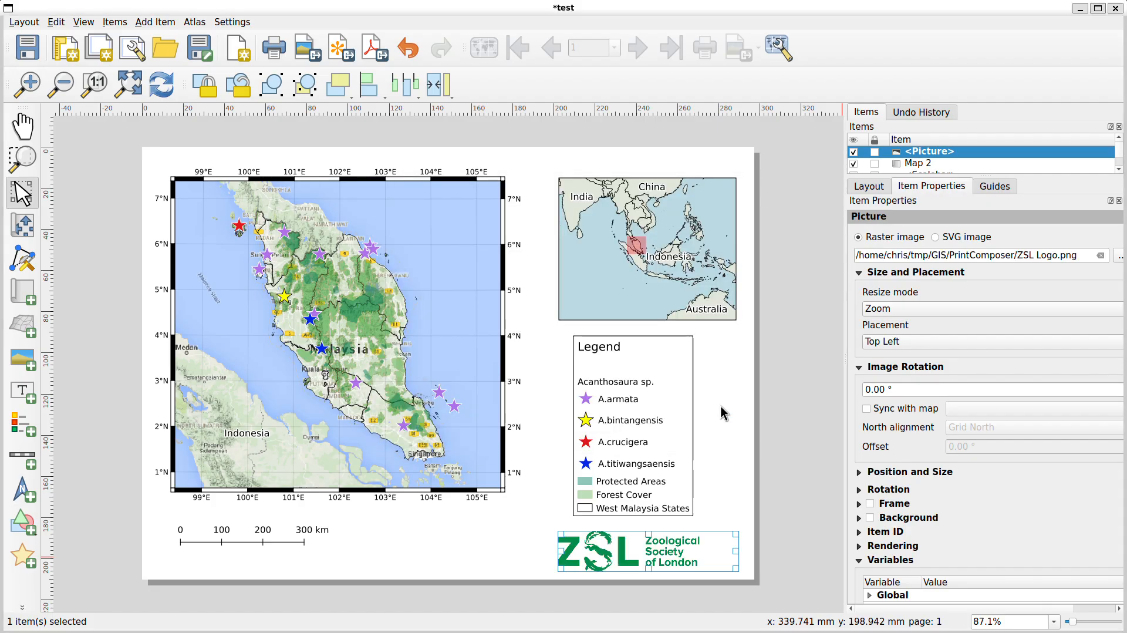
Reposition the ZSL logo picture into the lower-right corner of the page
{"action": "left_click_drag", "start_coordinate": [669, 551], "coordinate": [672, 552]}
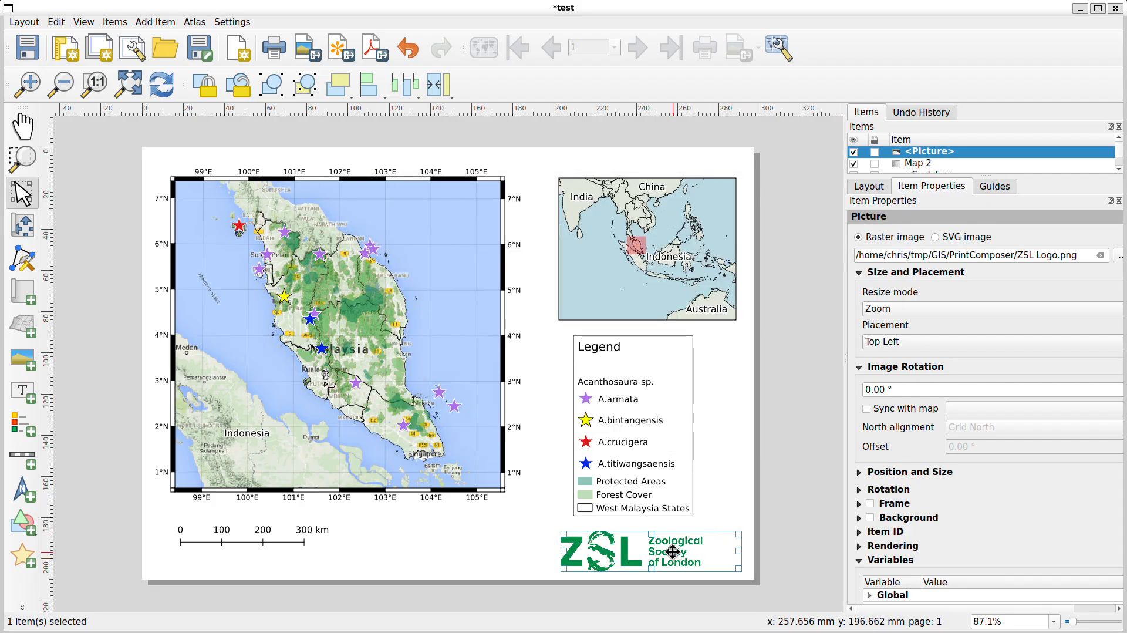
{"action": "left_click", "coordinate": [734, 492]}
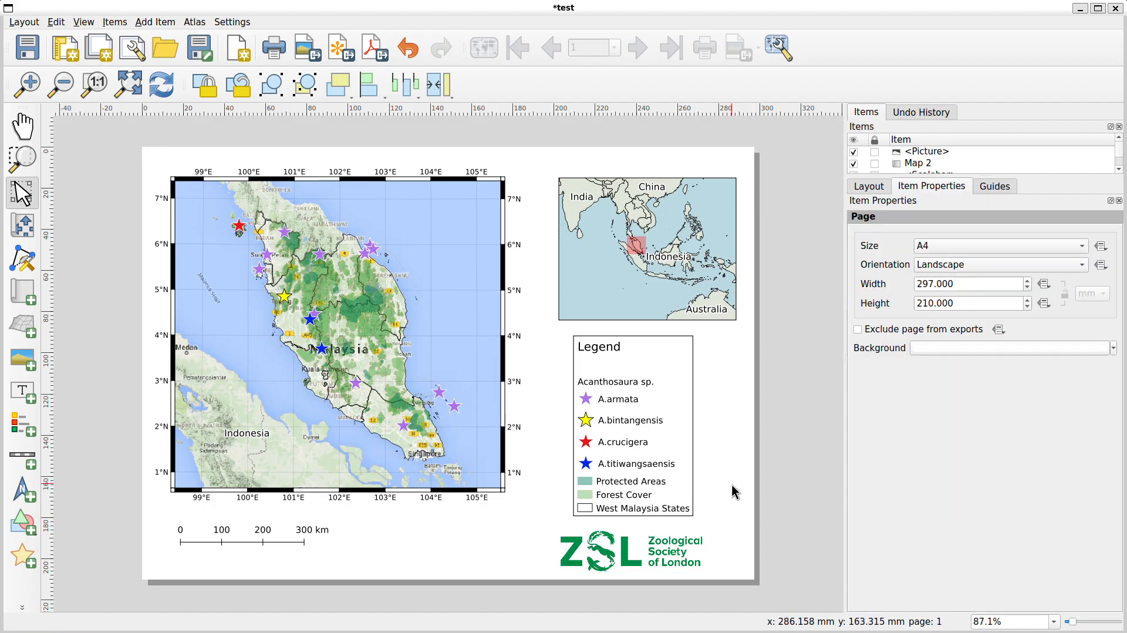
{"action": "left_click", "coordinate": [634, 552]}
{"action": "left_click_drag", "start_coordinate": [738, 555], "coordinate": [688, 557]}
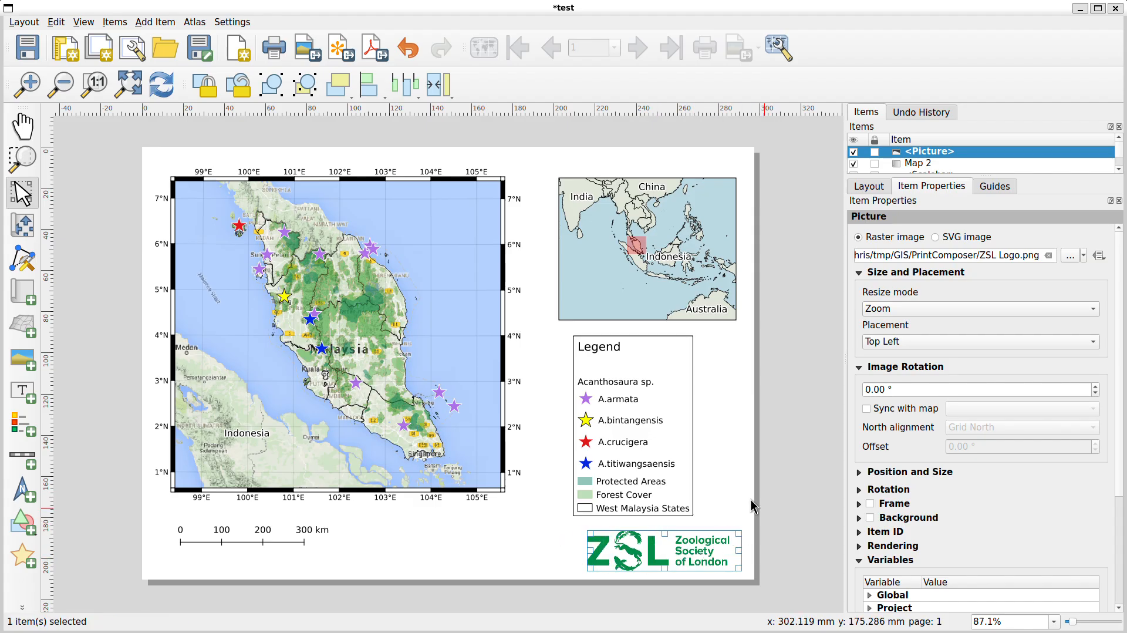
{"action": "left_click", "coordinate": [733, 486]}
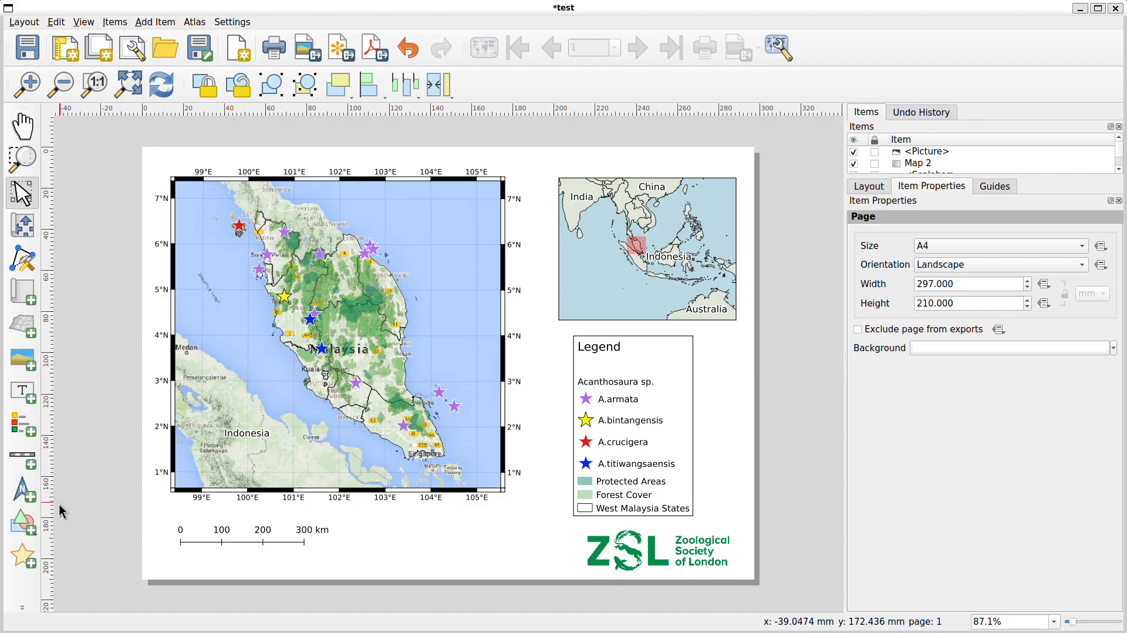
Add a north arrow in the map's upper-right corner and change its symbol to NorthArrow_06
{"action": "left_click", "coordinate": [22, 492]}
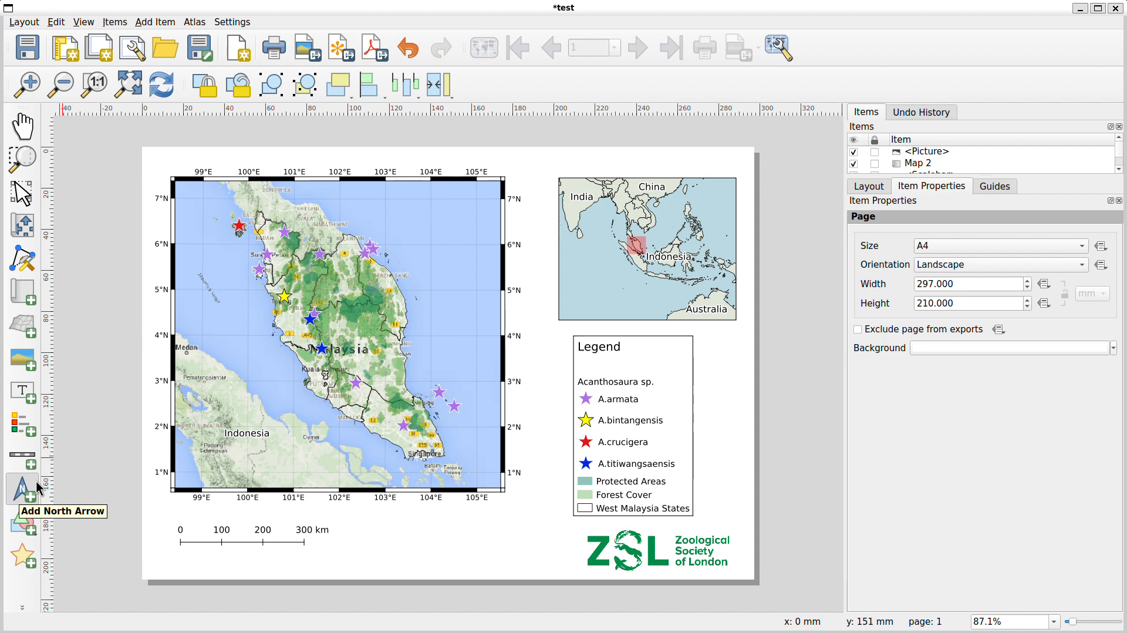
{"action": "left_click_drag", "start_coordinate": [439, 187], "coordinate": [492, 245]}
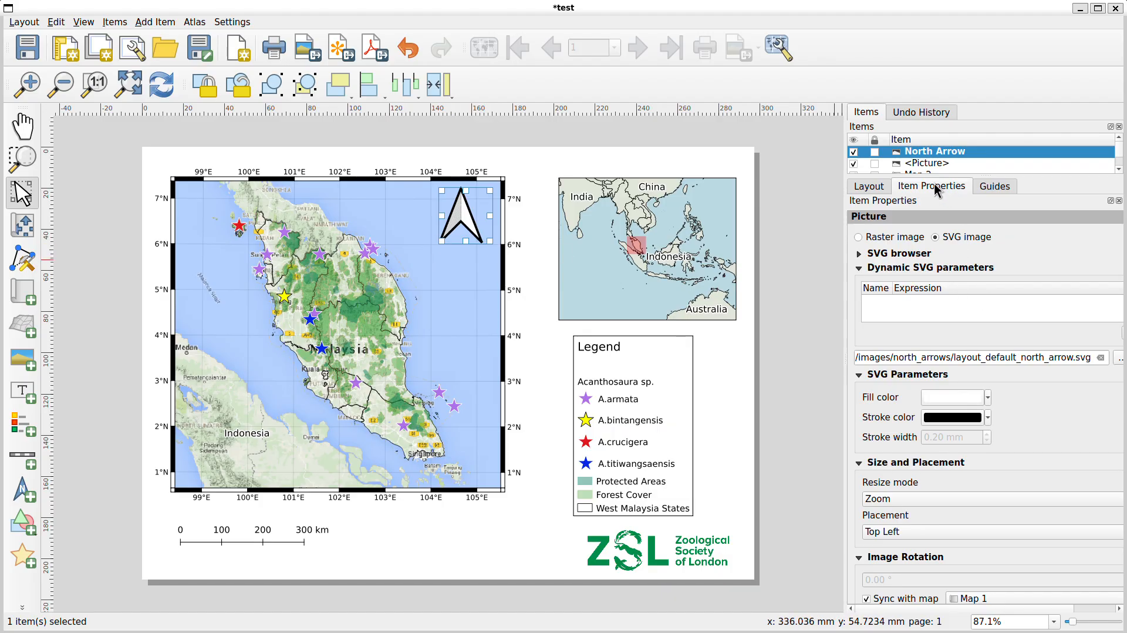
{"action": "left_click", "coordinate": [859, 254]}
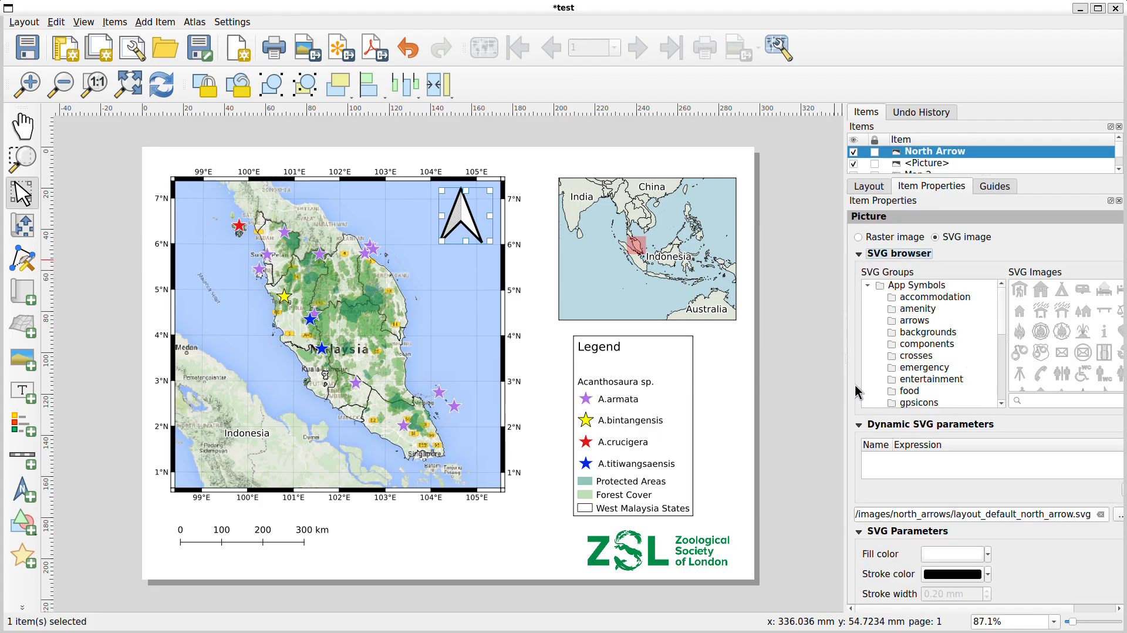
{"action": "left_click_drag", "start_coordinate": [844, 372], "coordinate": [745, 368]}
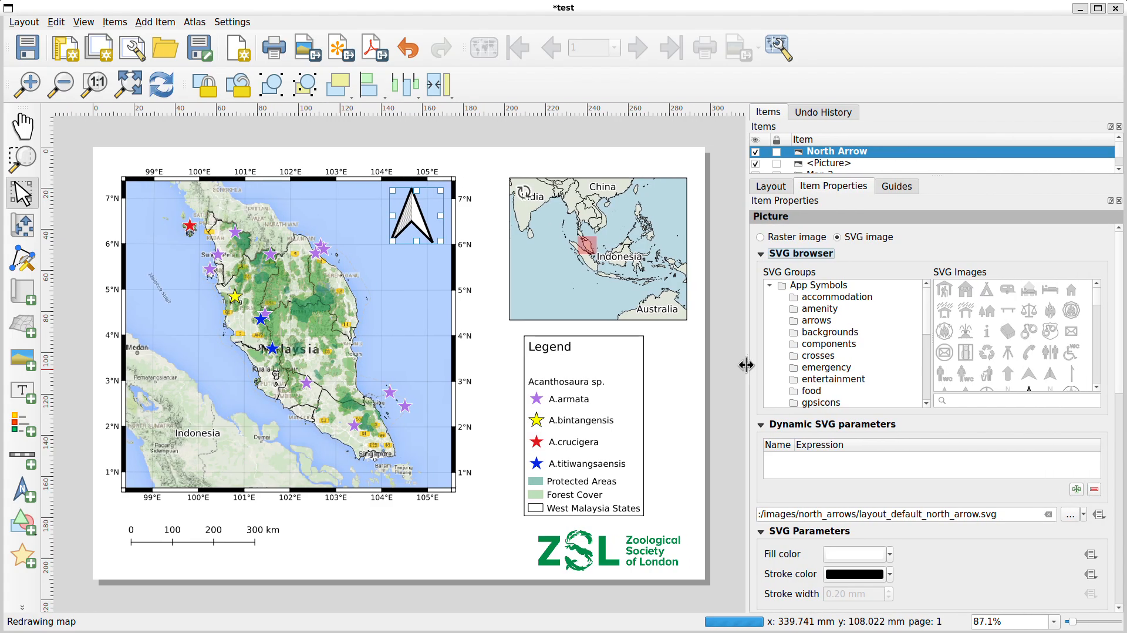
{"action": "scroll", "coordinate": [1062, 351], "scroll_direction": "down", "scroll_amount": 5}
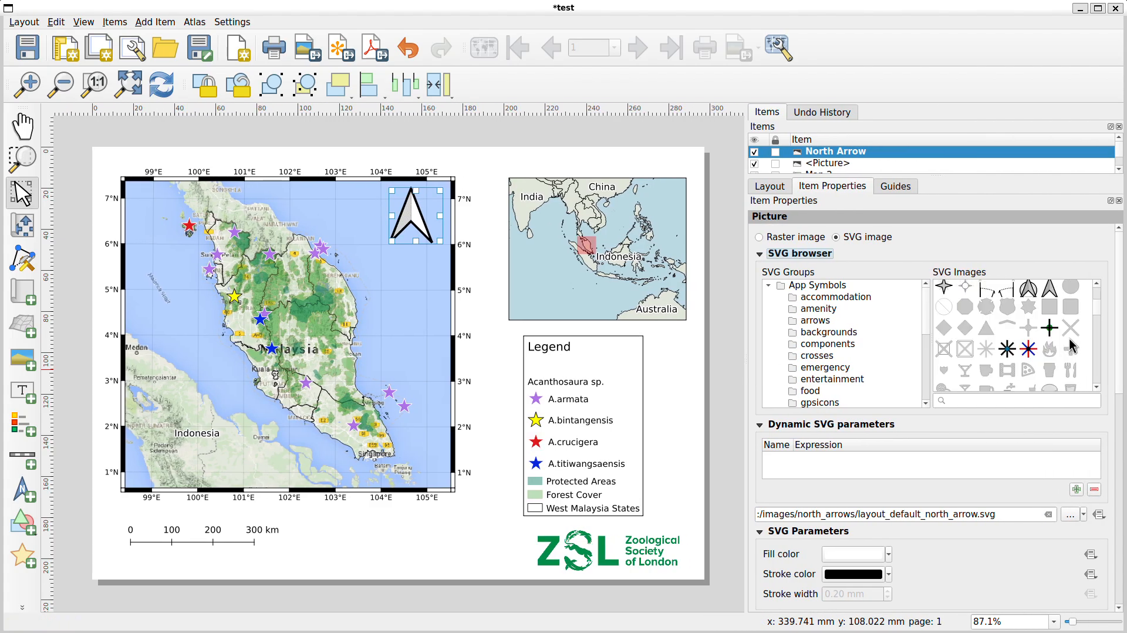
{"action": "left_click", "coordinate": [1098, 286]}
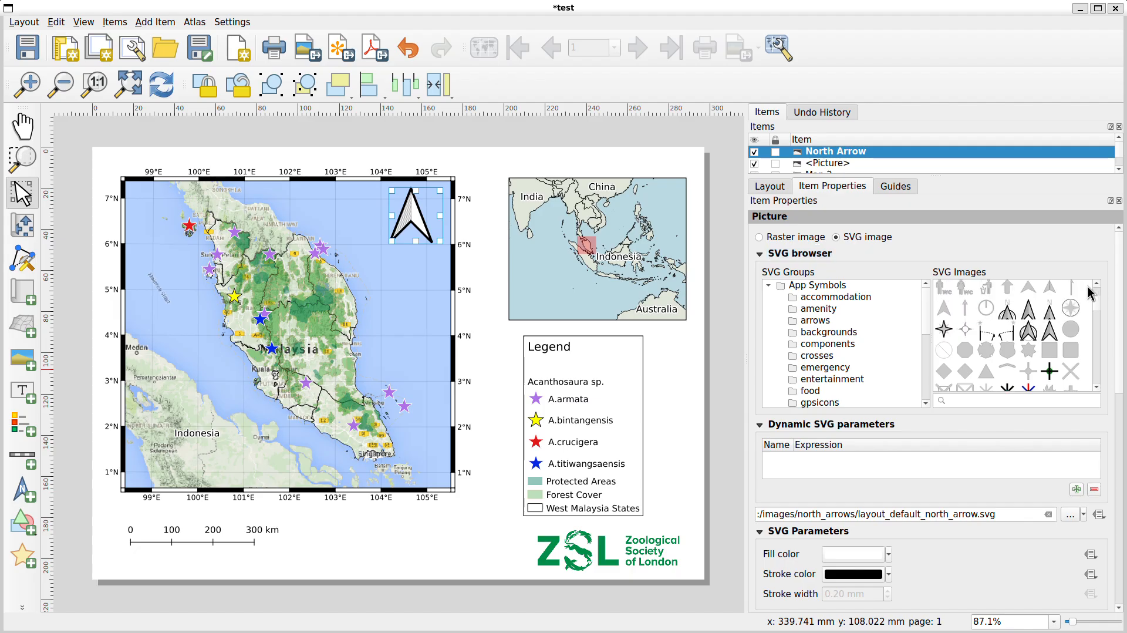
{"action": "left_click", "coordinate": [1006, 317]}
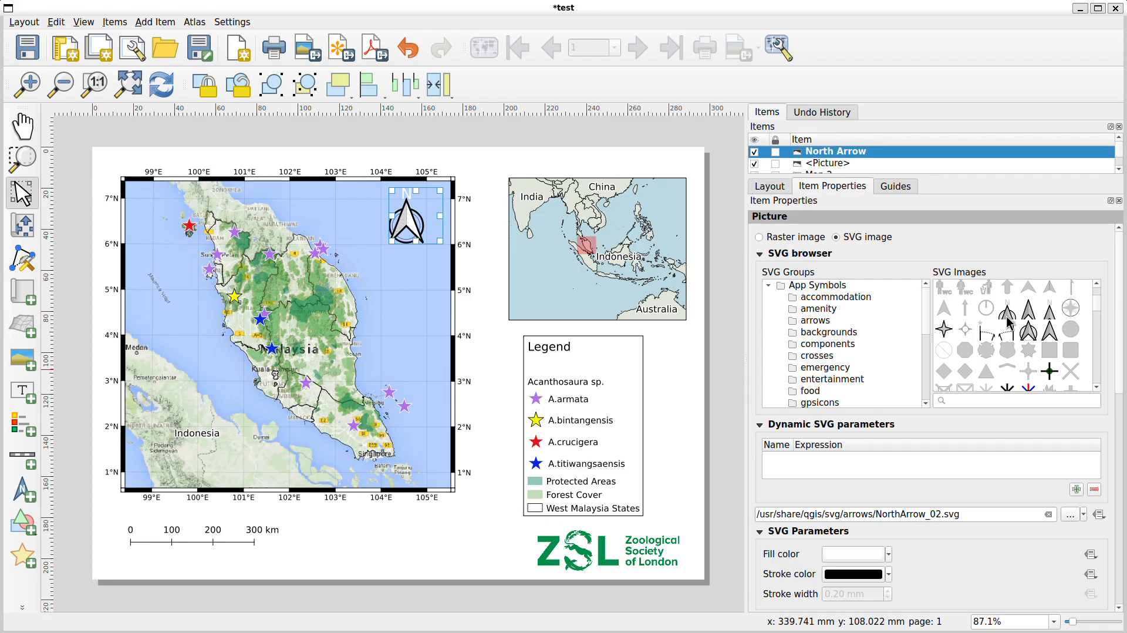
{"action": "left_click", "coordinate": [945, 331]}
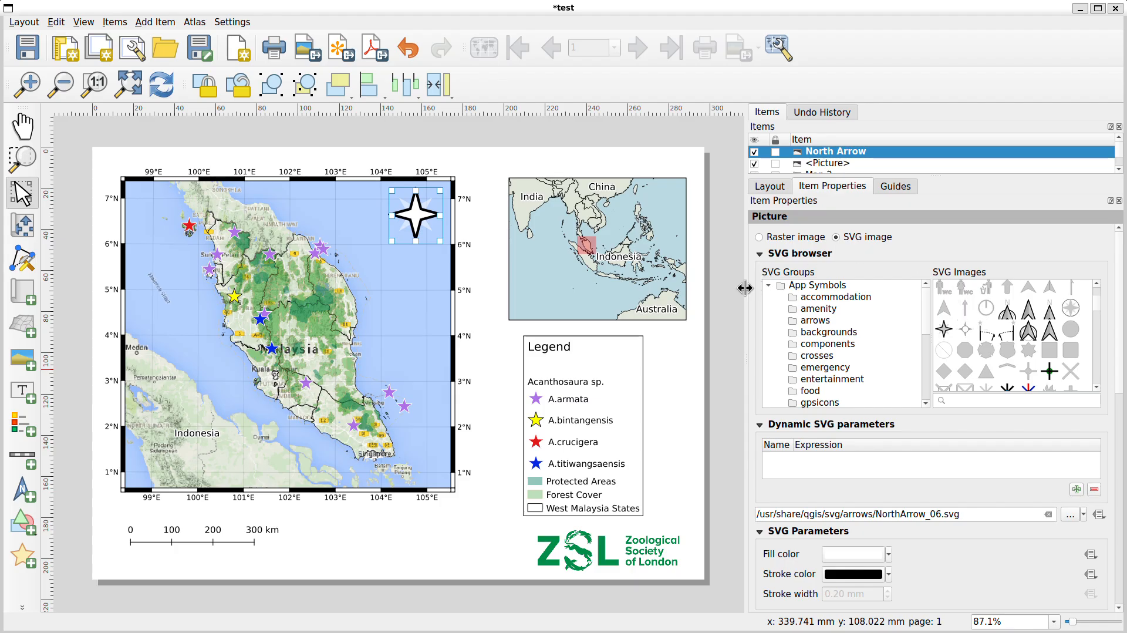
{"action": "left_click_drag", "start_coordinate": [745, 287], "coordinate": [855, 288]}
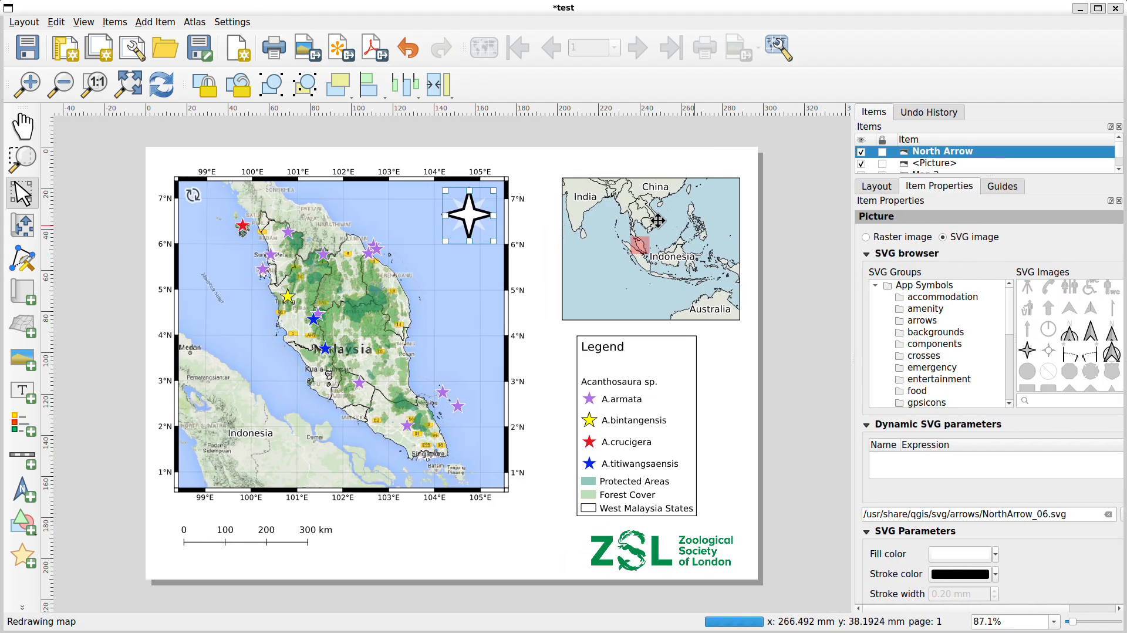
{"action": "left_click", "coordinate": [534, 162]}
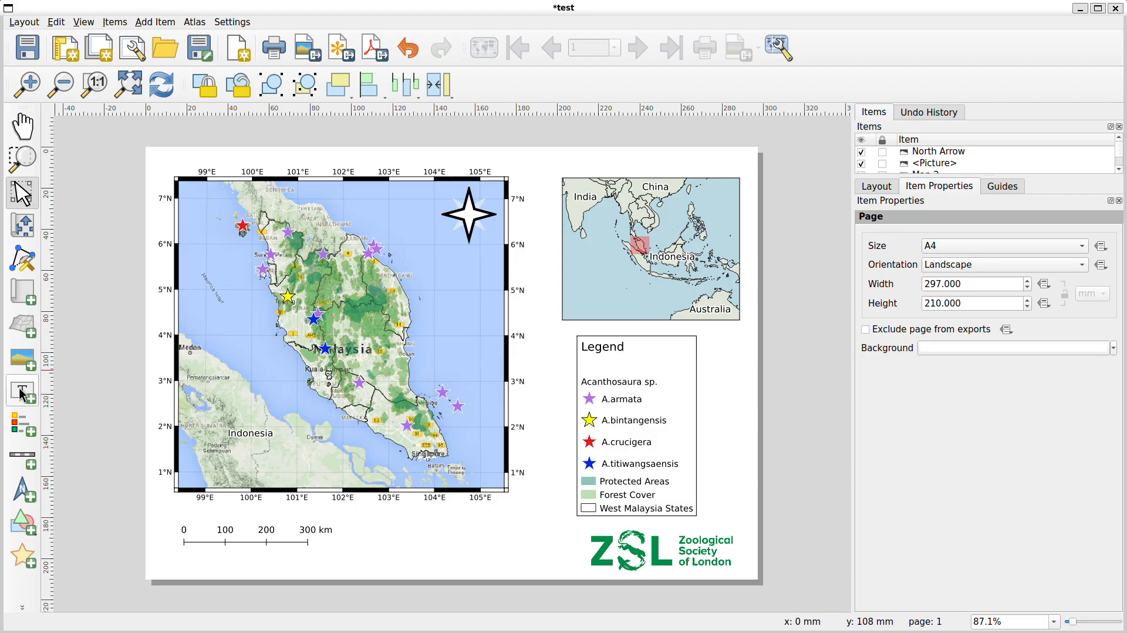
Draw a text label below the map beside the scale bar and clear its default text
{"action": "left_click", "coordinate": [32, 401]}
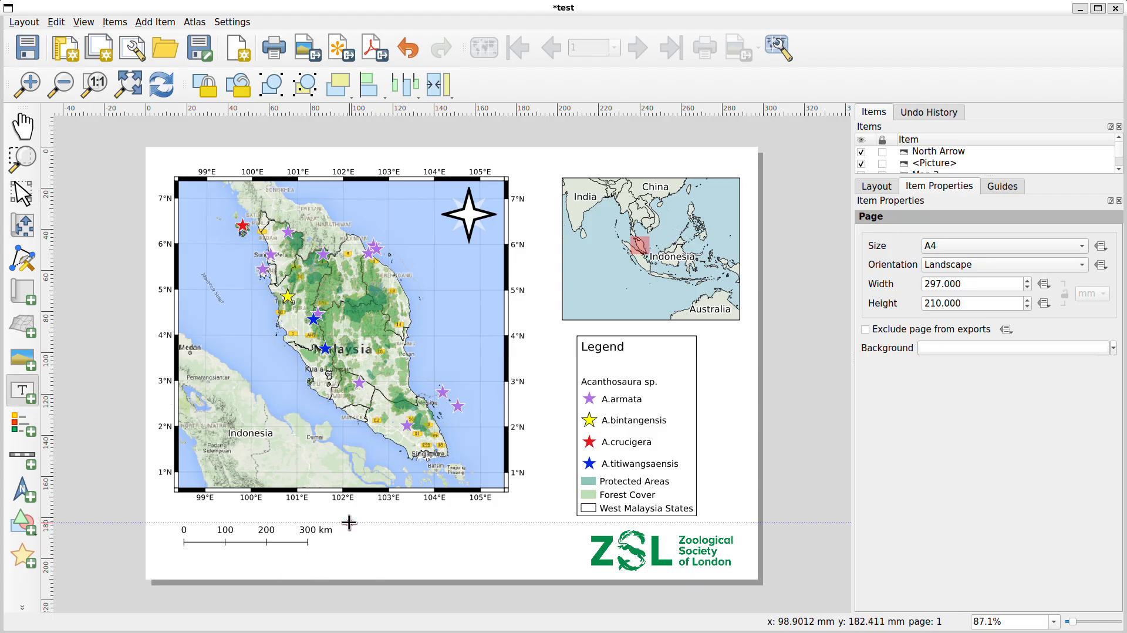
{"action": "left_click_drag", "start_coordinate": [358, 524], "coordinate": [506, 547]}
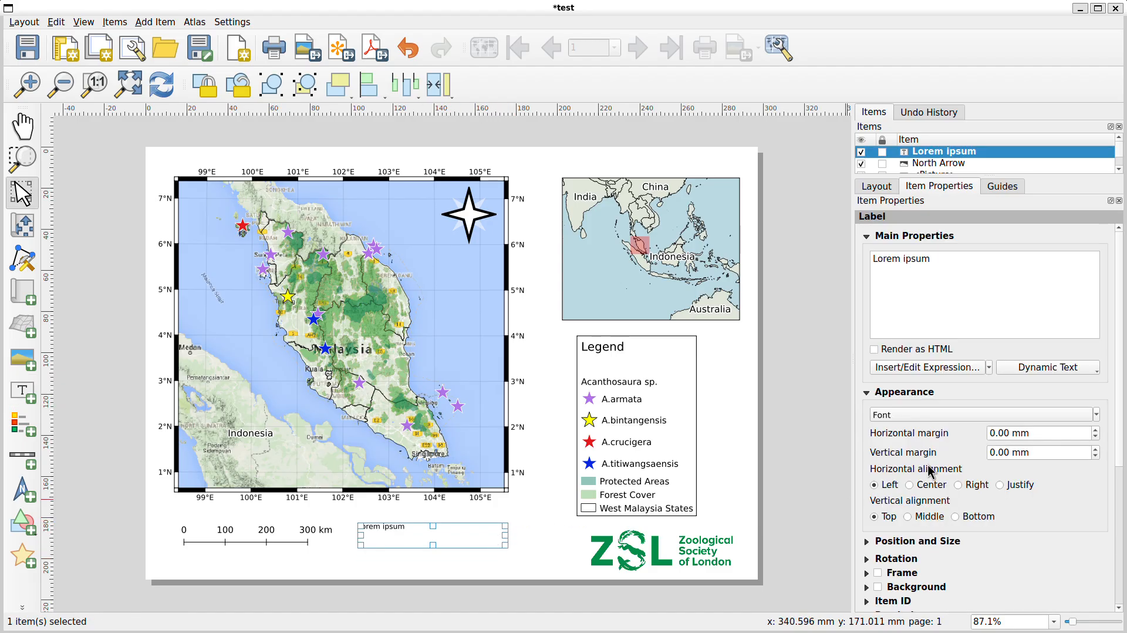
{"action": "left_click_drag", "start_coordinate": [943, 256], "coordinate": [867, 259]}
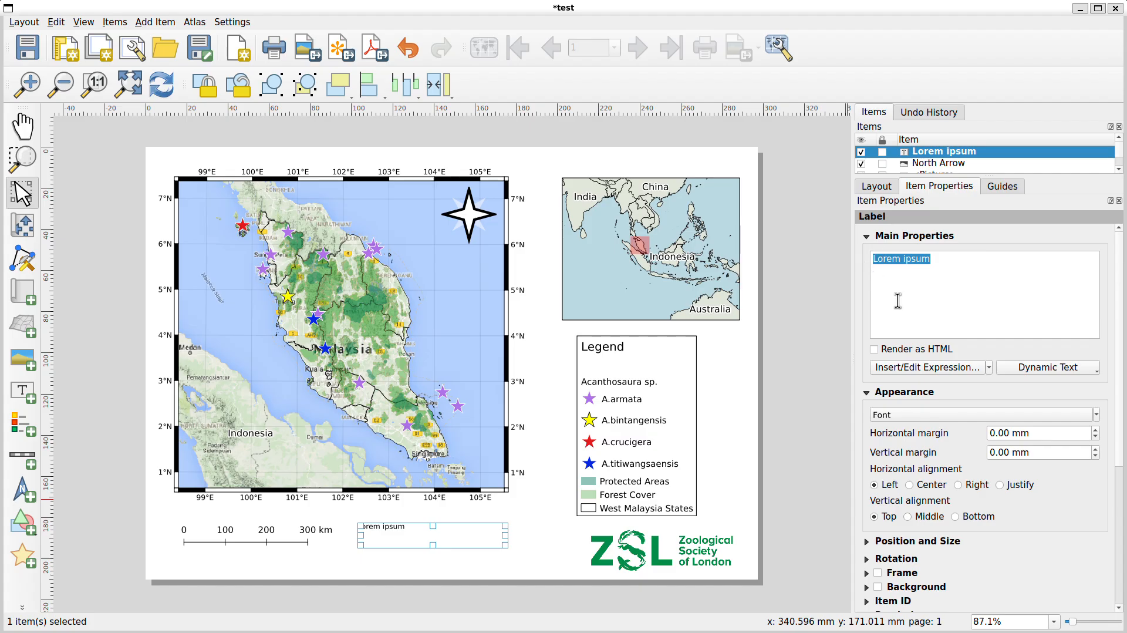
{"action": "key", "text": "BackSpace"}
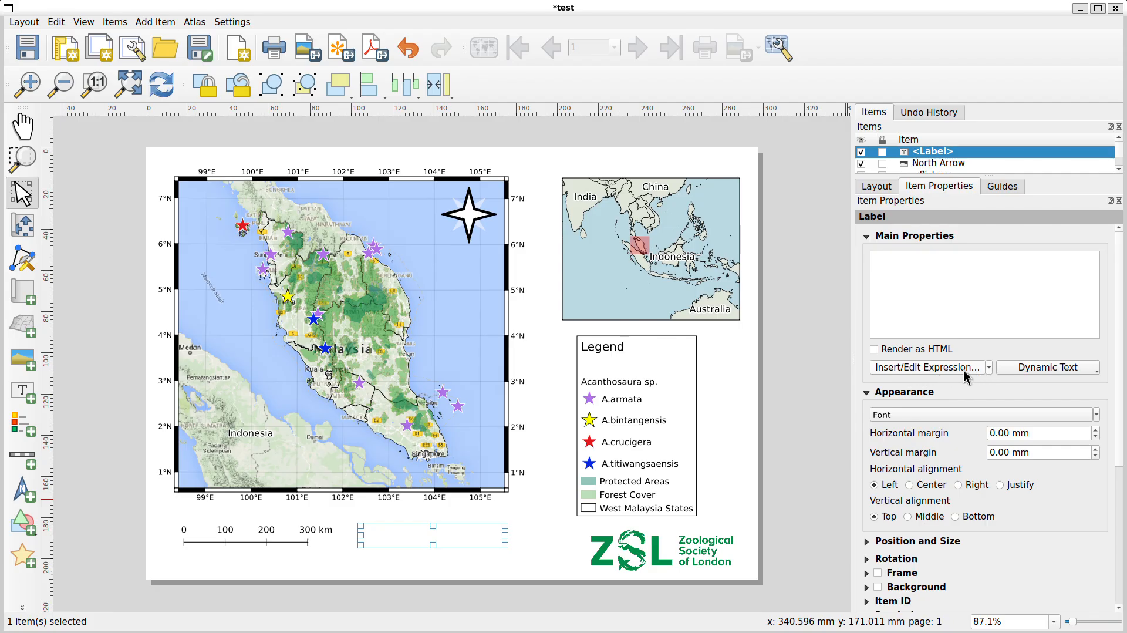
{"action": "left_click", "coordinate": [989, 368]}
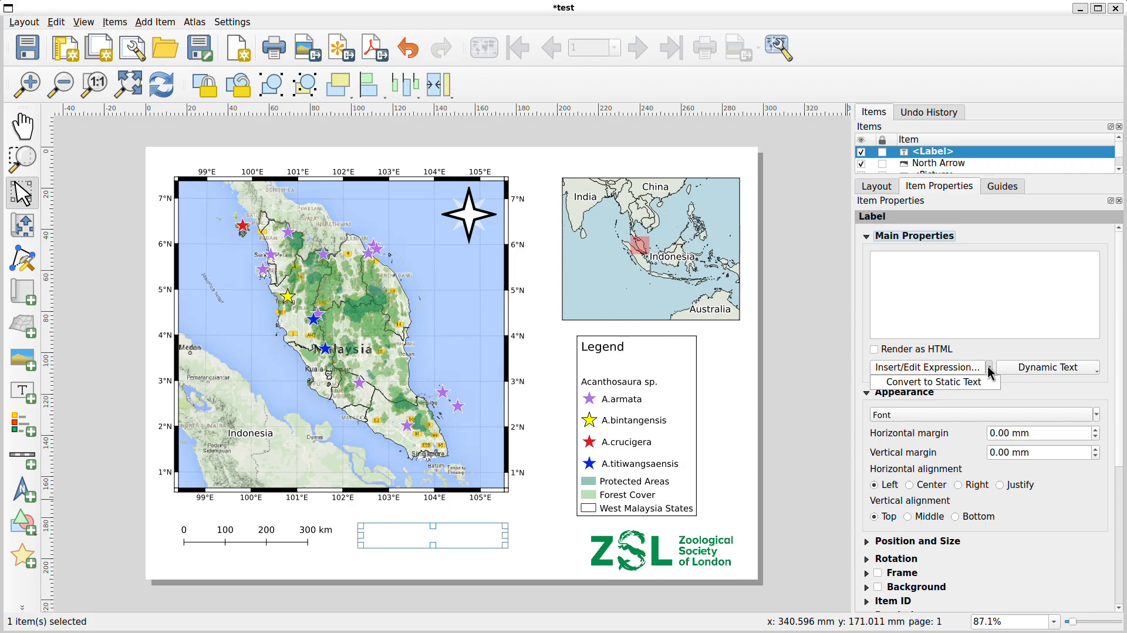
{"action": "left_click", "coordinate": [989, 369]}
{"action": "left_click", "coordinate": [928, 365]}
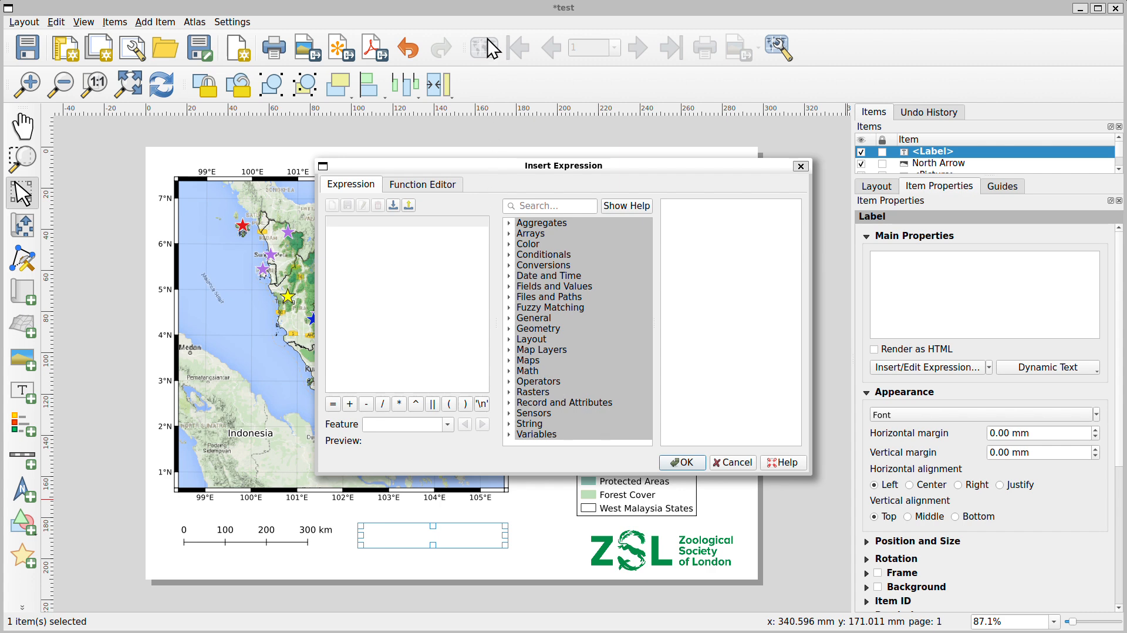
{"action": "key", "text": "Escape"}
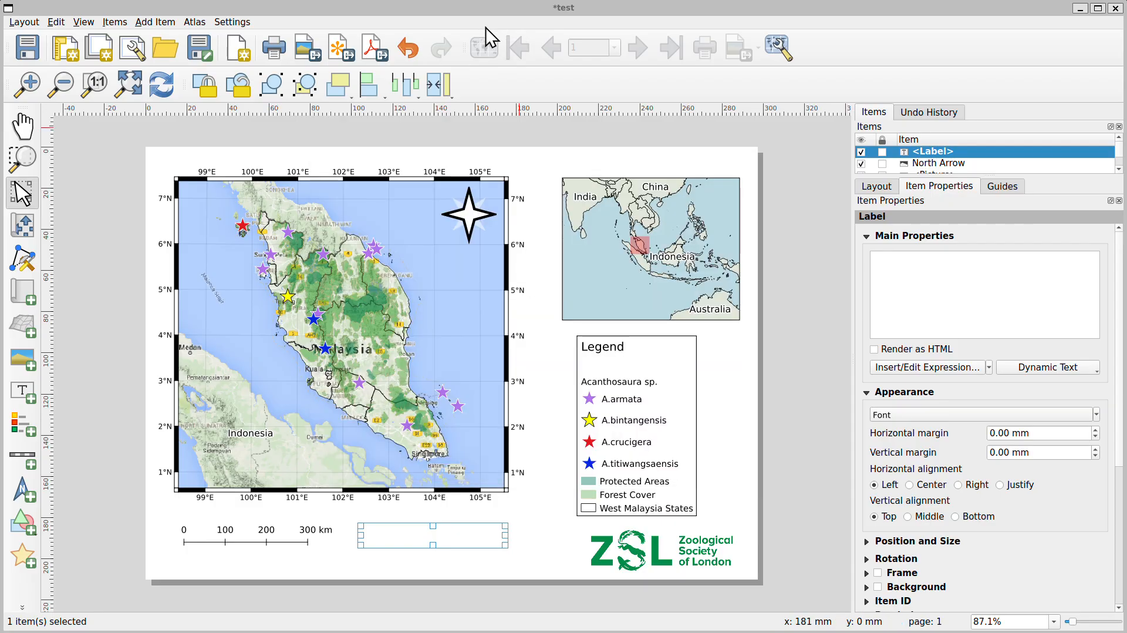
{"action": "left_click", "coordinate": [936, 368]}
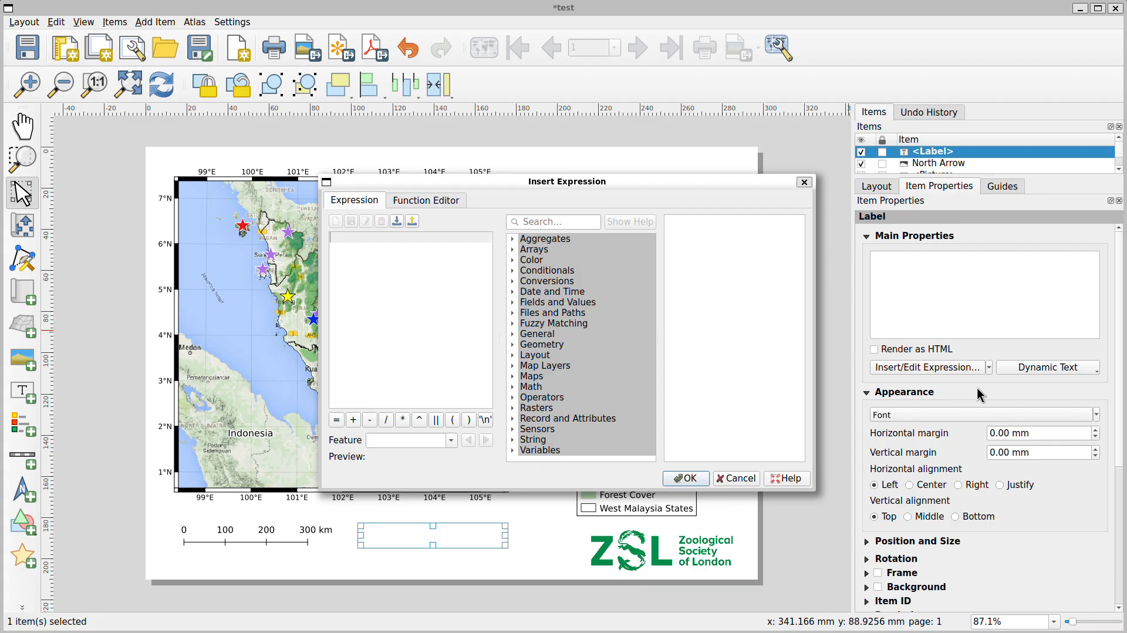
{"action": "left_click", "coordinate": [541, 221]}
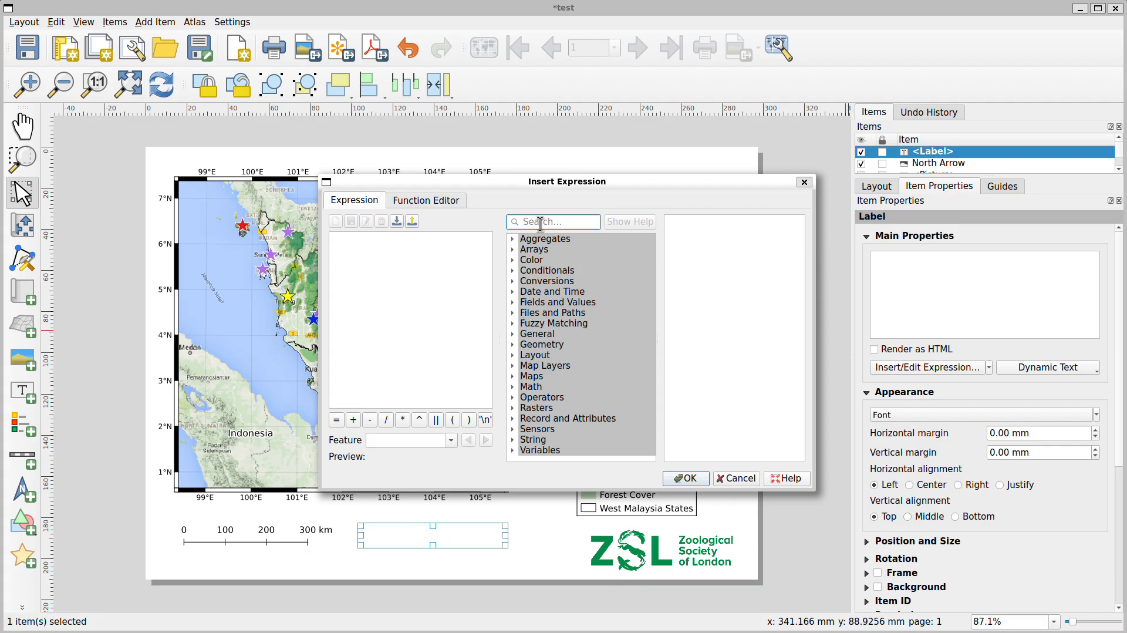
{"action": "type", "text": "crs"}
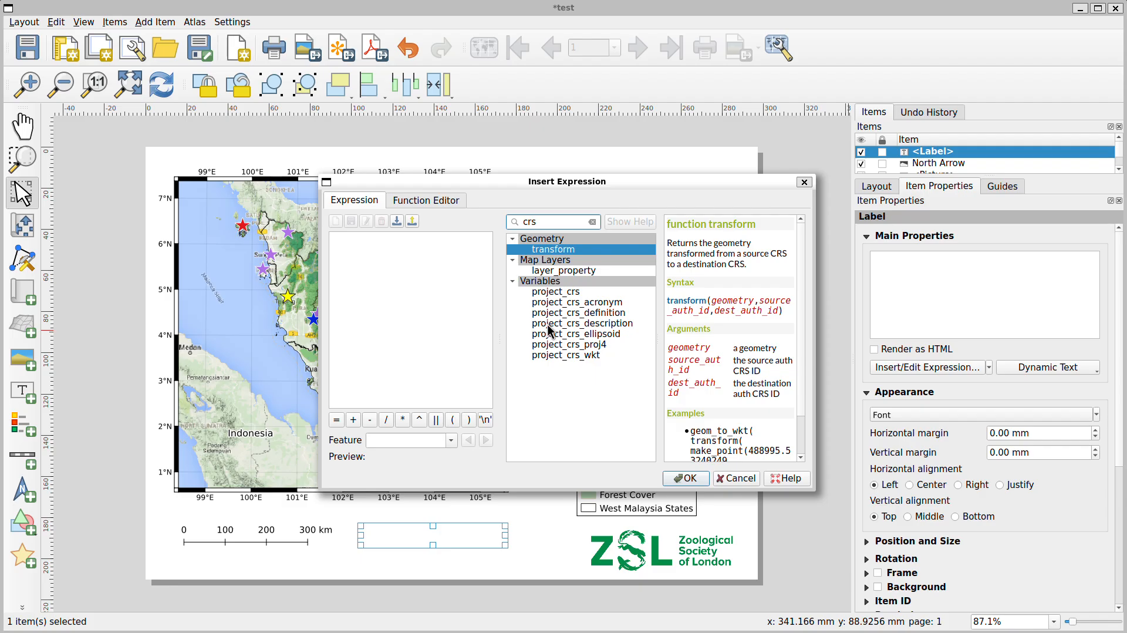
{"action": "left_click", "coordinate": [572, 324]}
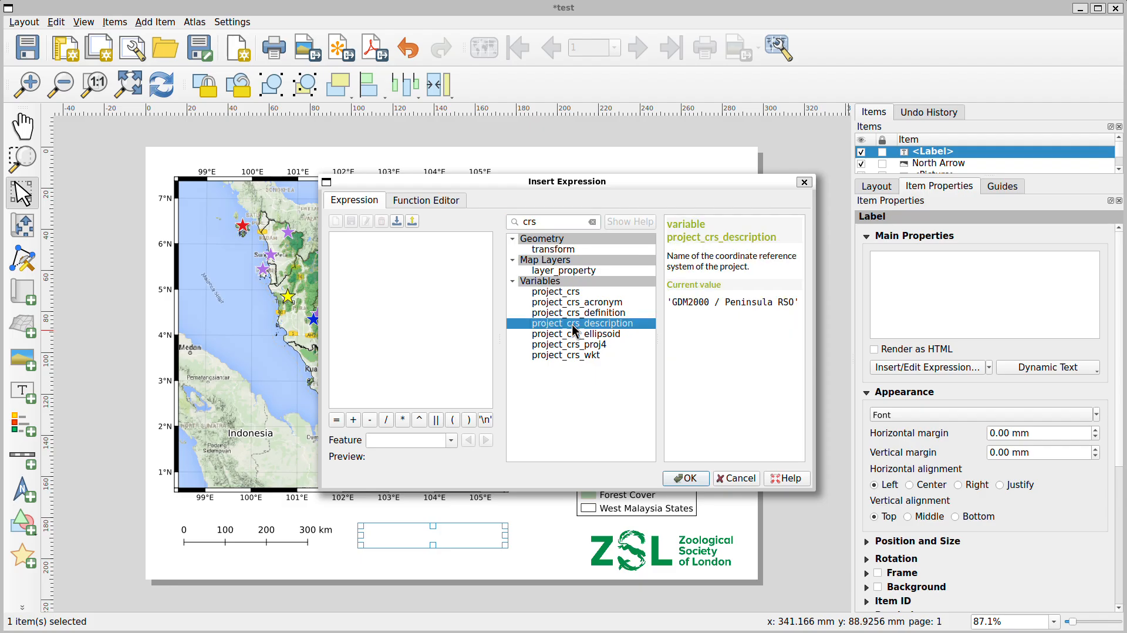
{"action": "double_click", "coordinate": [572, 324]}
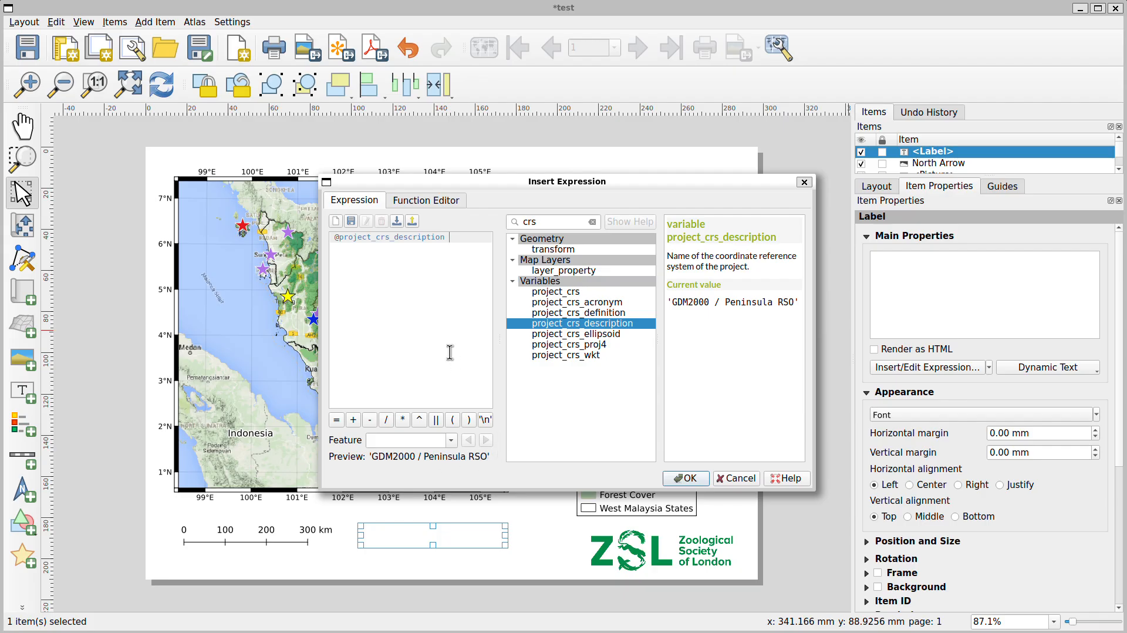
{"action": "left_click", "coordinate": [688, 482]}
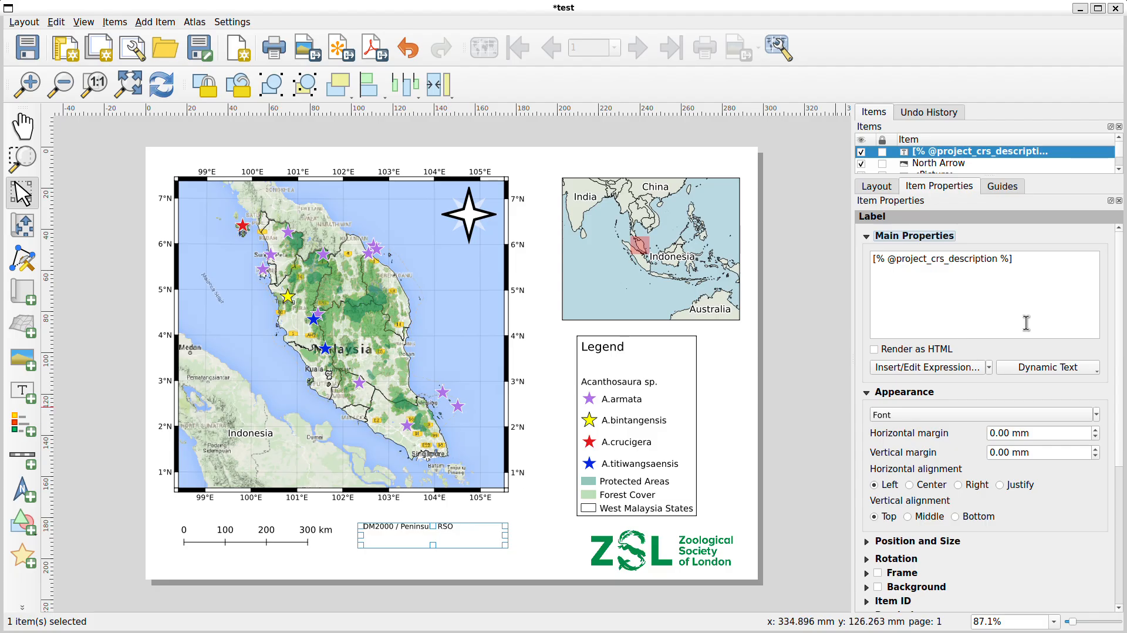
Prefix the CRS label's text with "Map projection: " before the expression
{"action": "left_click", "coordinate": [1061, 267]}
{"action": "key", "text": "Home"}
{"action": "type", "text": "Map "}
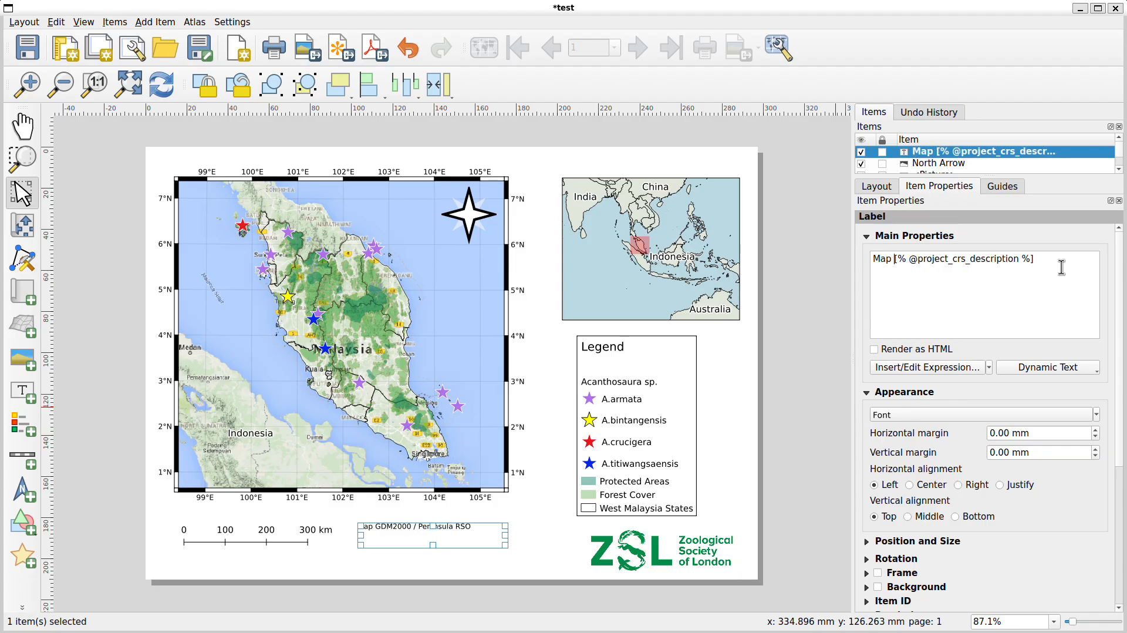
{"action": "type", "text": "projec"}
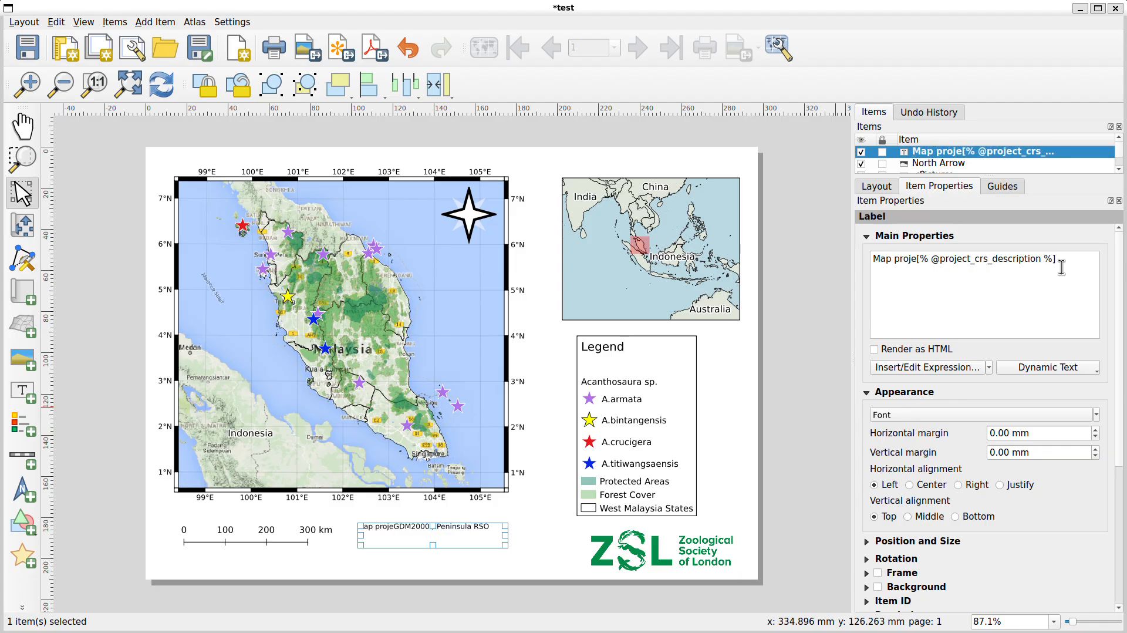
{"action": "type", "text": "tion:"}
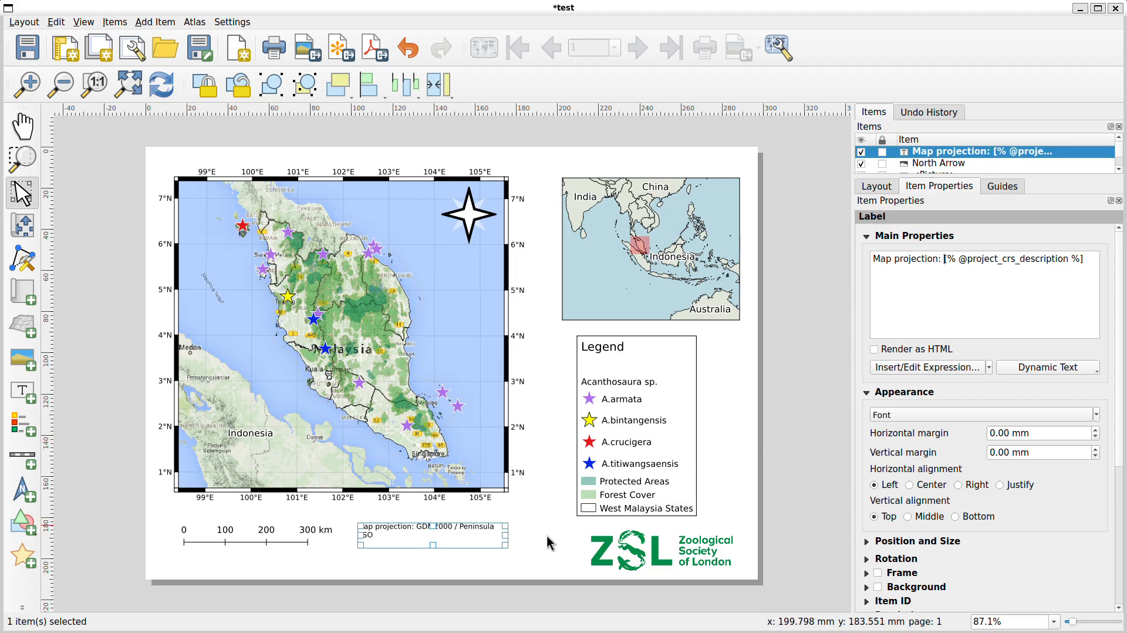
Widen the CRS label box to fit its text and nudge it up level with the scale bar
{"action": "mouse_move", "coordinate": [507, 536]}
{"action": "left_mouse_down"}
{"action": "mouse_move", "coordinate": [557, 532]}
{"action": "mouse_move", "coordinate": [528, 533]}
{"action": "left_mouse_up"}
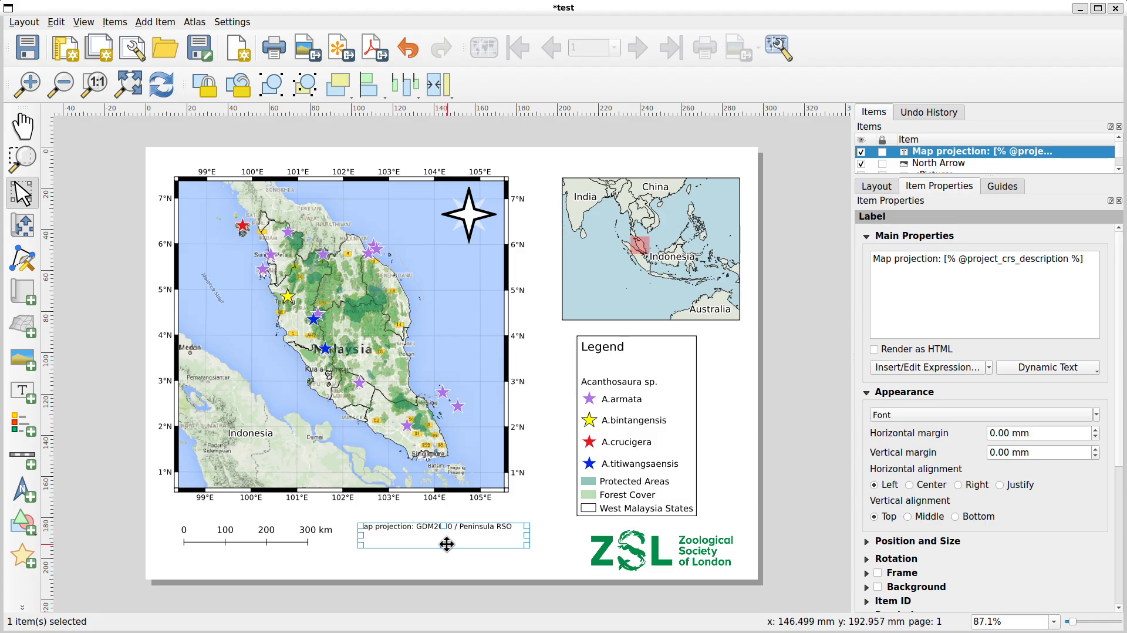
{"action": "left_click_drag", "start_coordinate": [447, 544], "coordinate": [446, 535]}
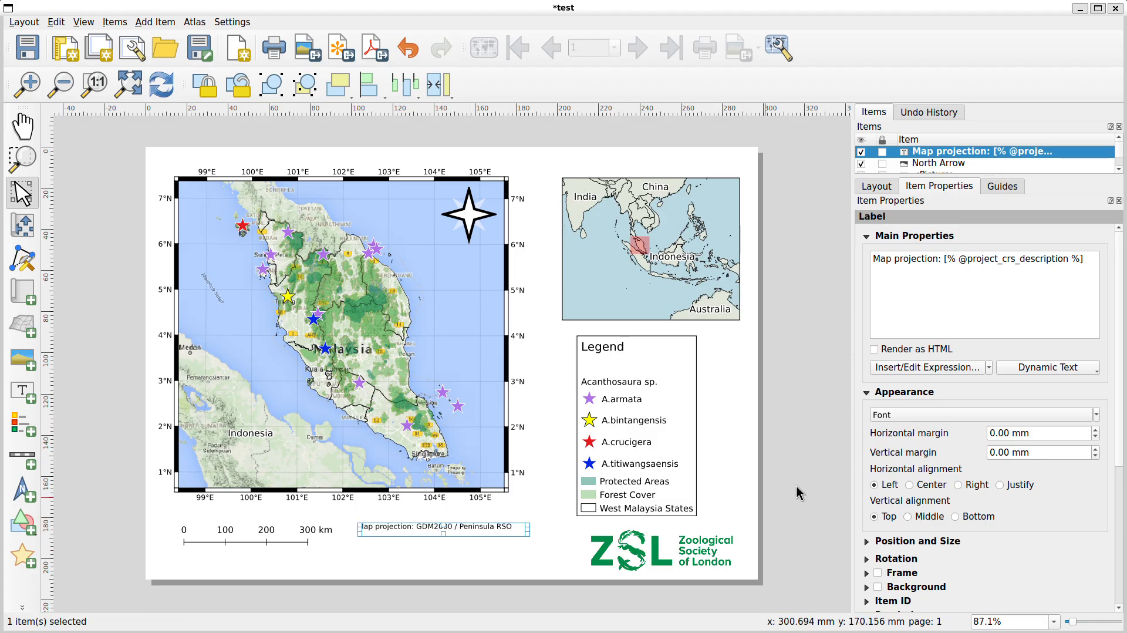
{"action": "left_click", "coordinate": [751, 439]}
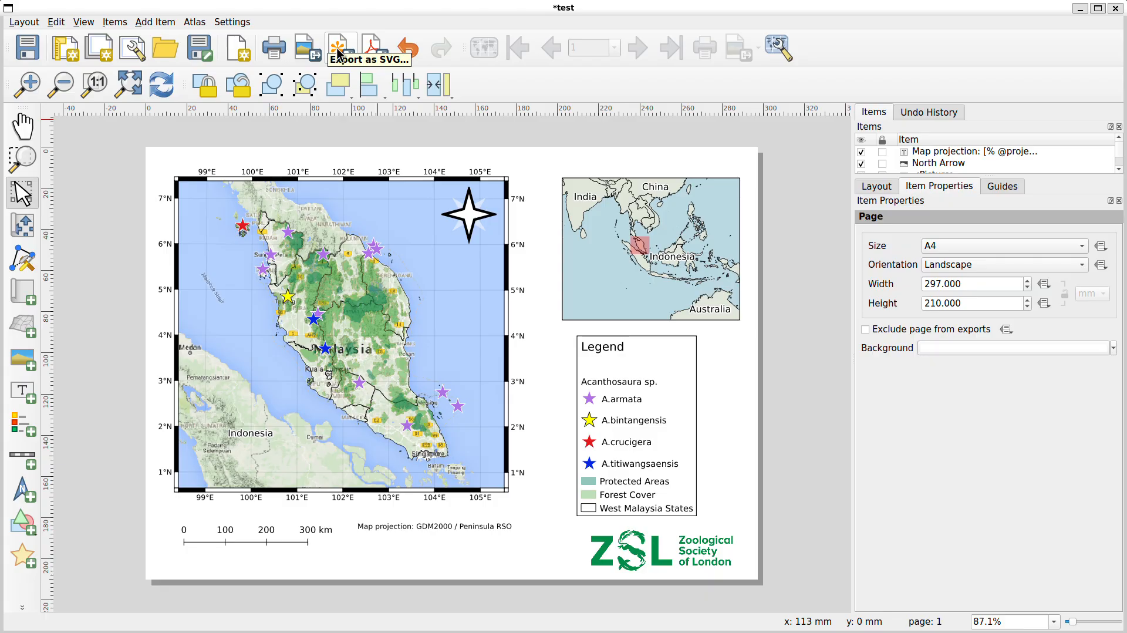
Export the layout as PDF to test.pdf in the PrintComposer folder using the default export options
{"action": "left_click", "coordinate": [374, 47]}
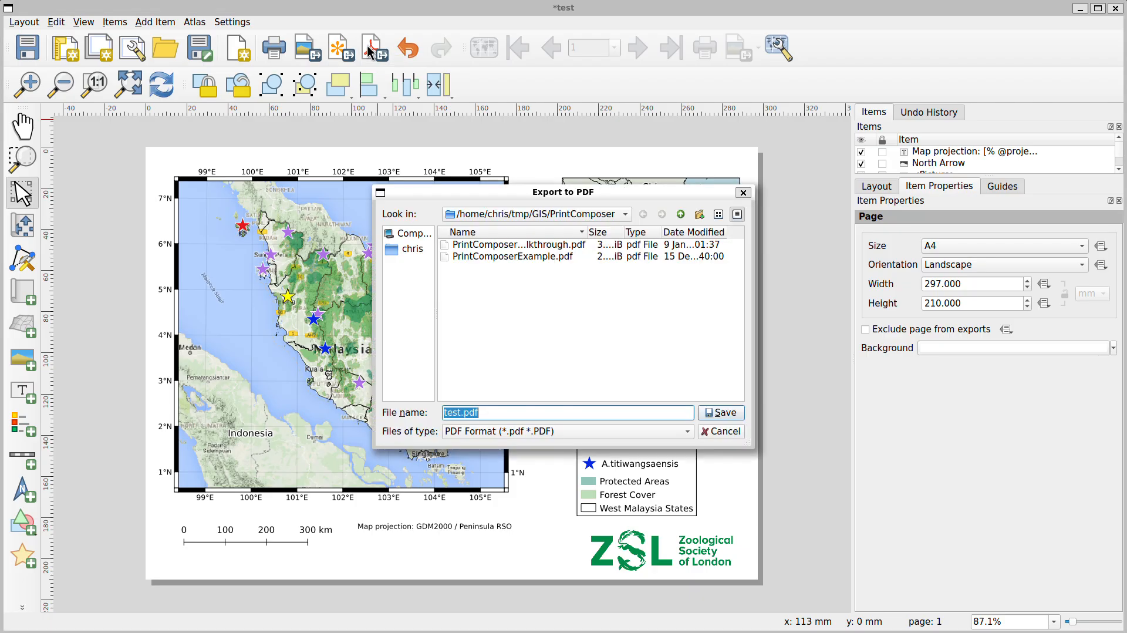
{"action": "left_click", "coordinate": [487, 415]}
{"action": "left_click", "coordinate": [720, 413]}
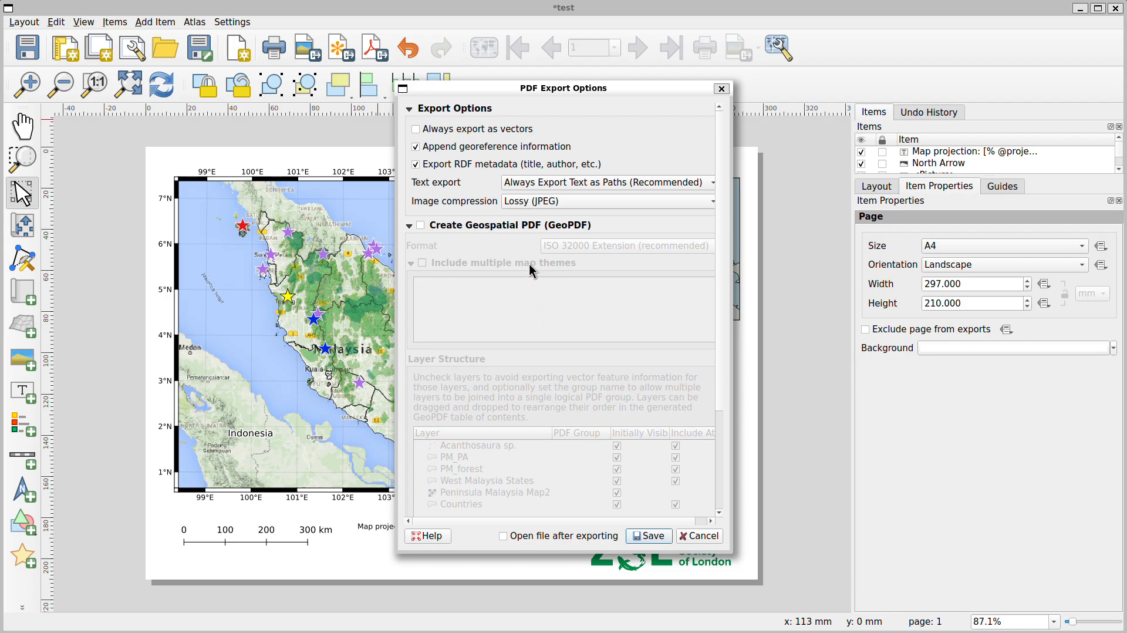
{"action": "left_click", "coordinate": [649, 536]}
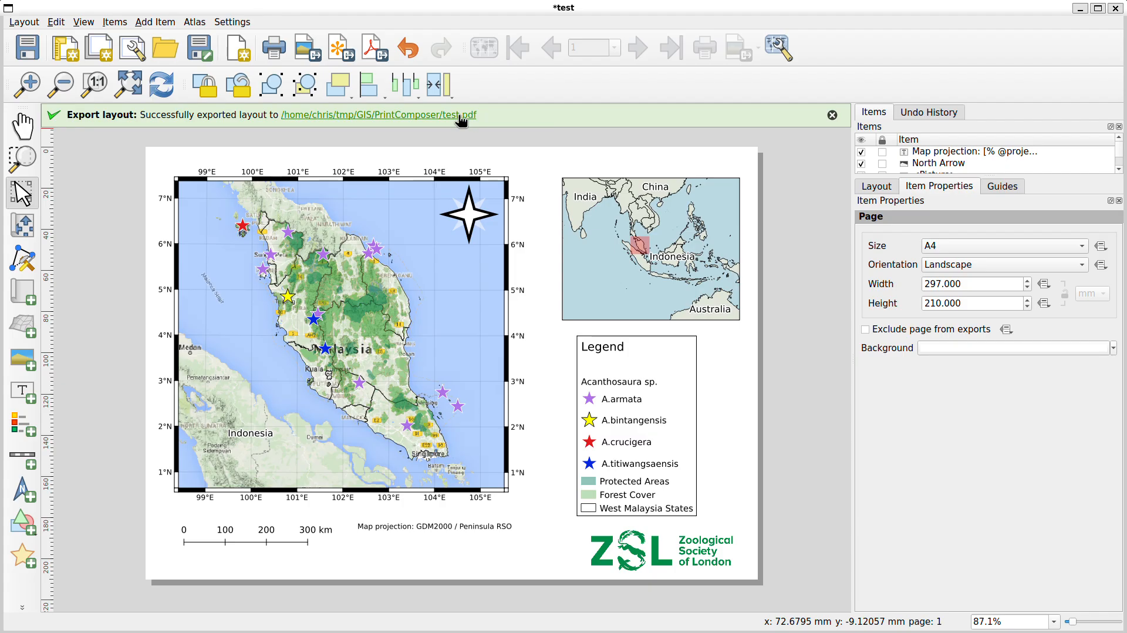
{"action": "left_click", "coordinate": [832, 115]}
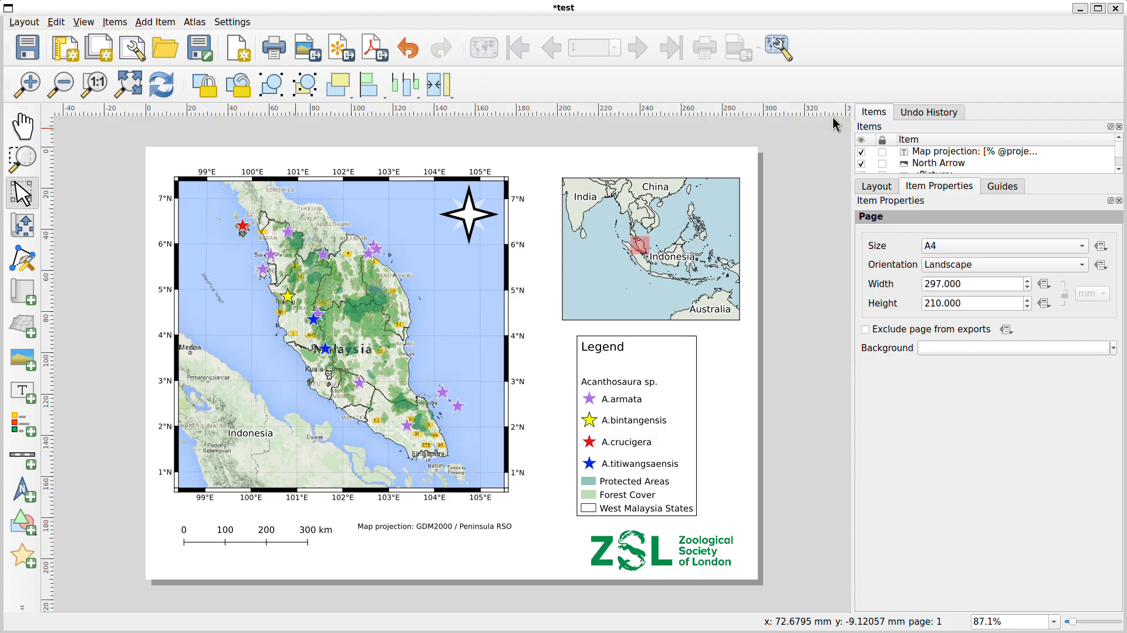